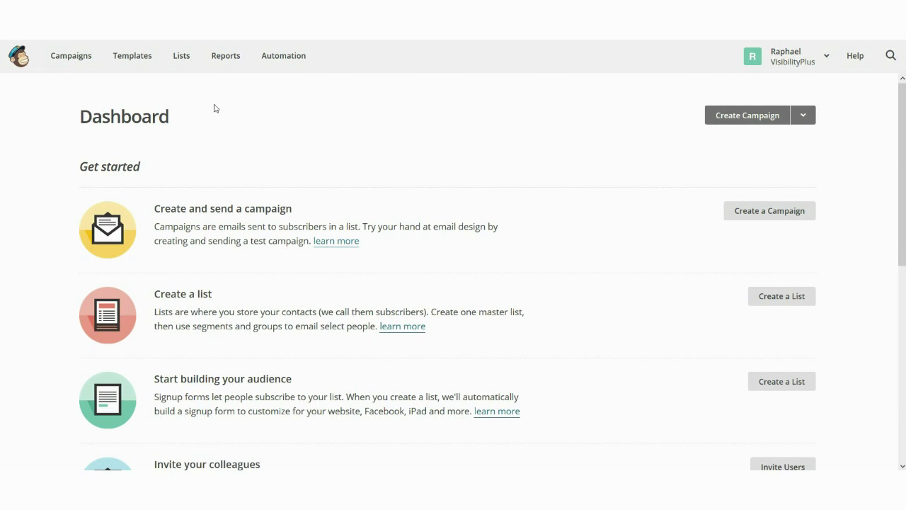
- Start a new subscriber list and name it Transport for All contacts
click(182, 64)
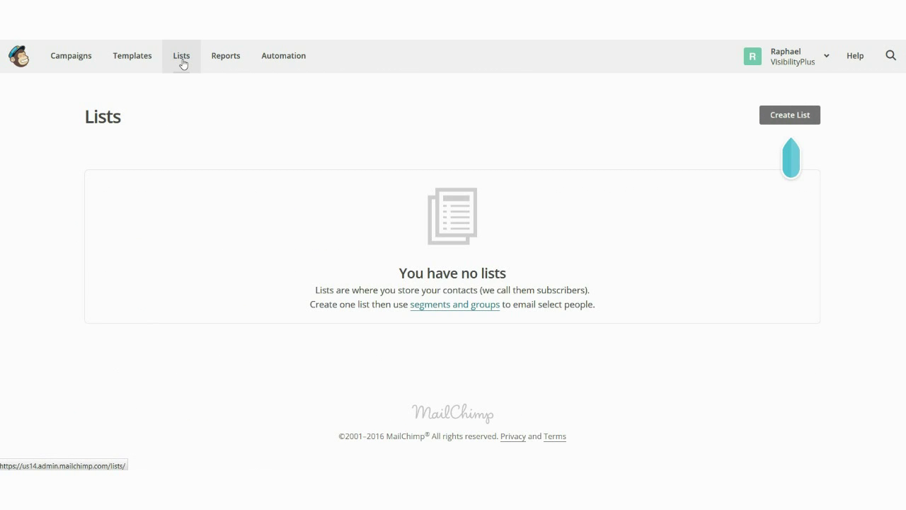
click(783, 119)
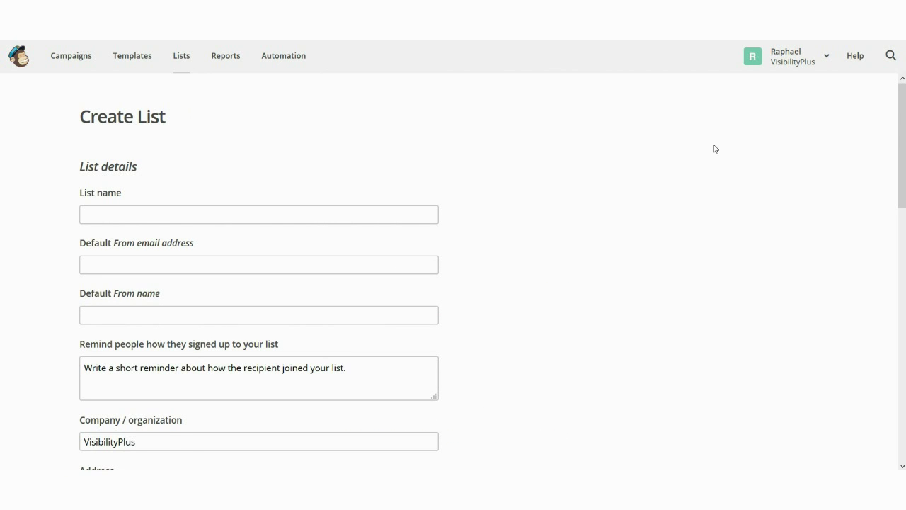
click(285, 210)
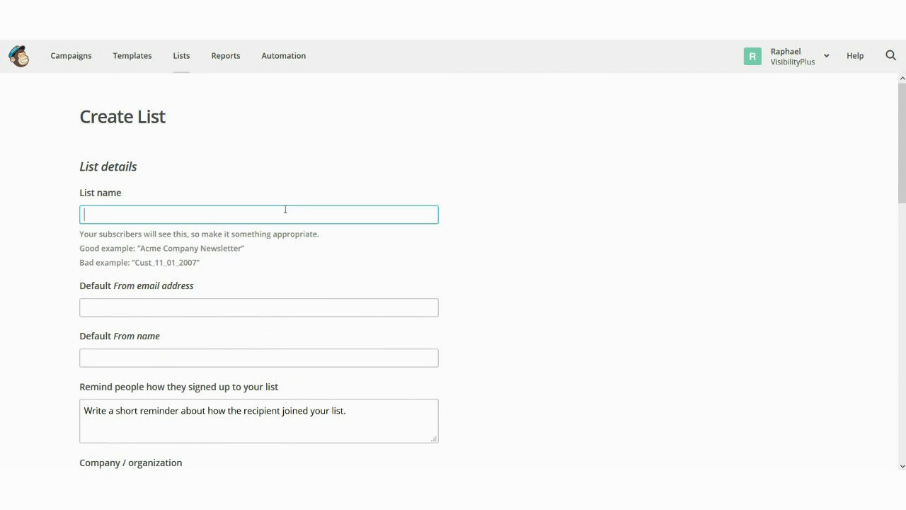
click(281, 213)
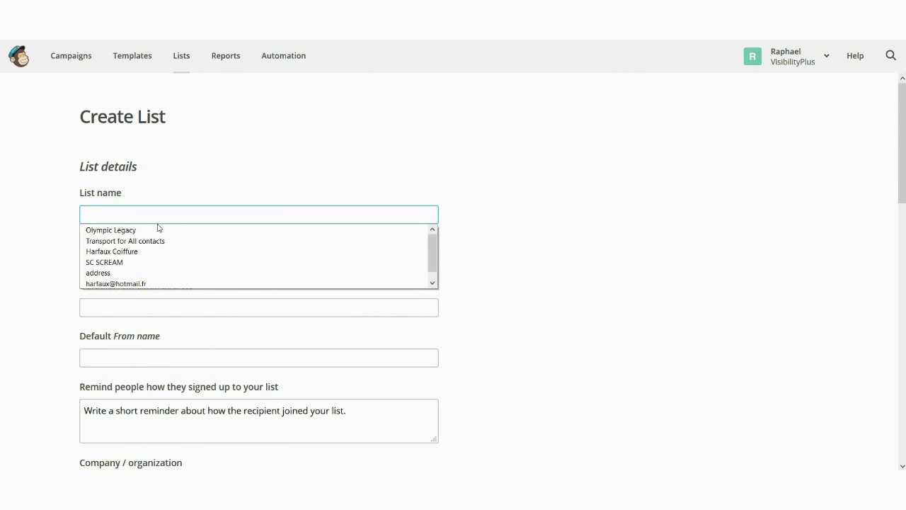
click(158, 239)
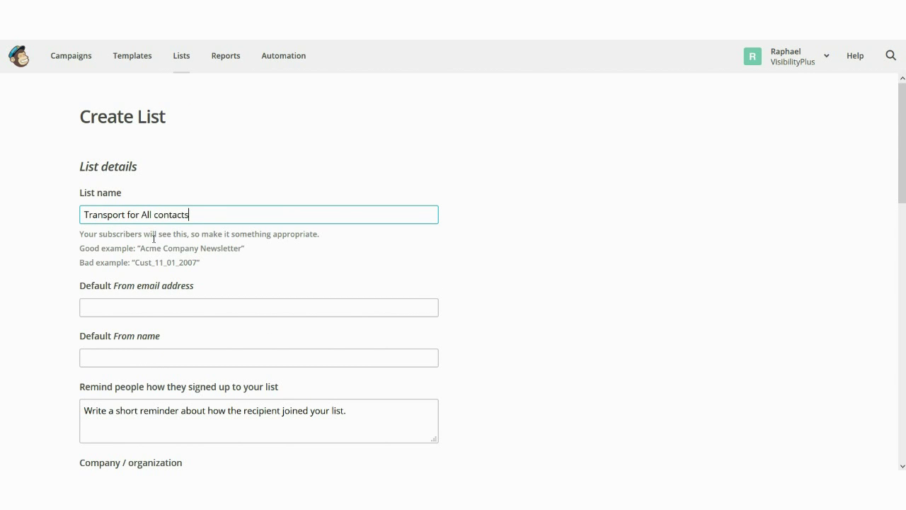
- Fill in the list's default From email address and default From name with the sender's details
click(153, 305)
click(142, 264)
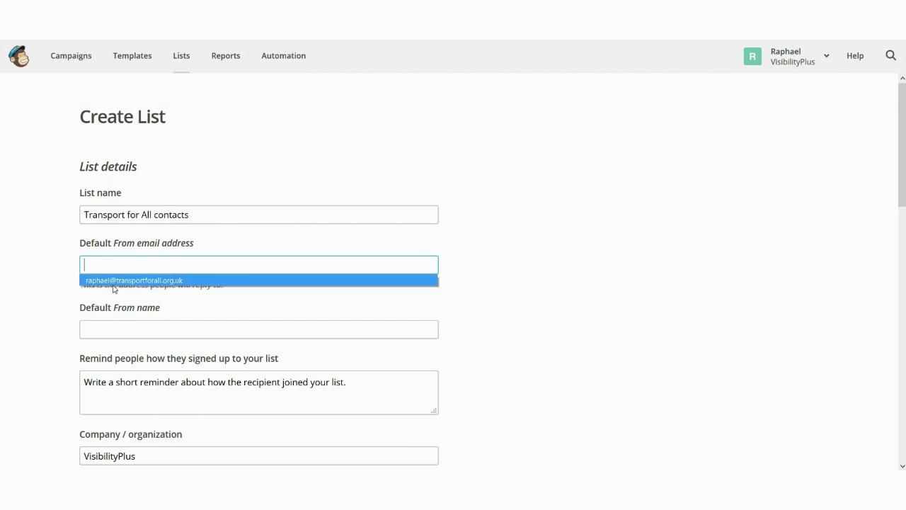
click(113, 281)
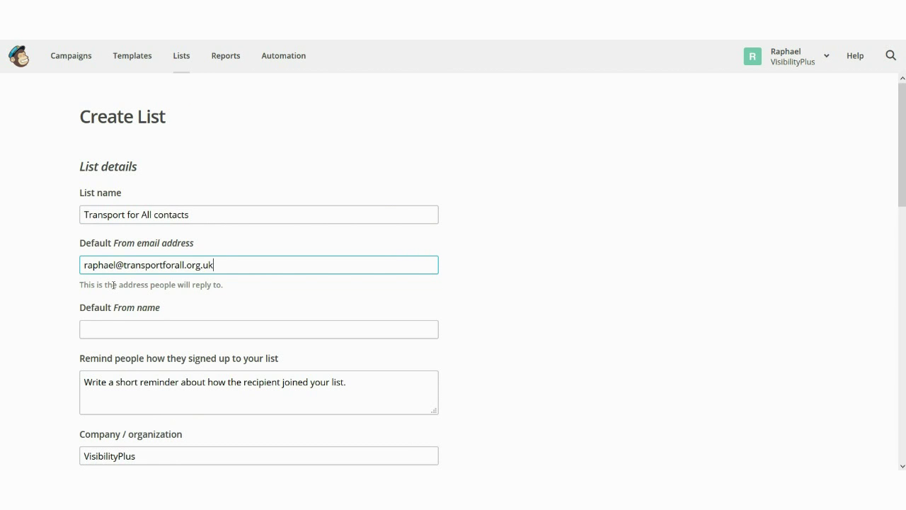
click(145, 329)
click(126, 345)
- Write the signup reminder "You are receiving this email because you subscribed to our newsletter."
scroll(253, 267, down, 3)
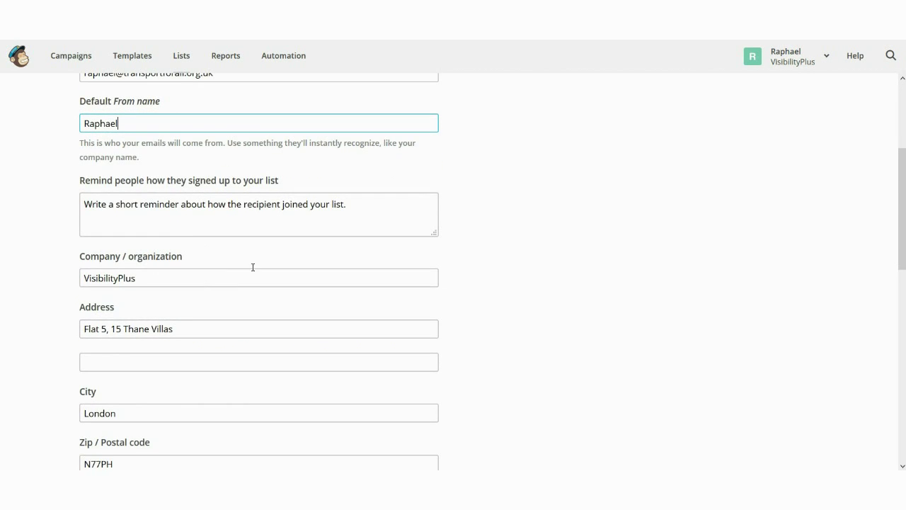
click(238, 196)
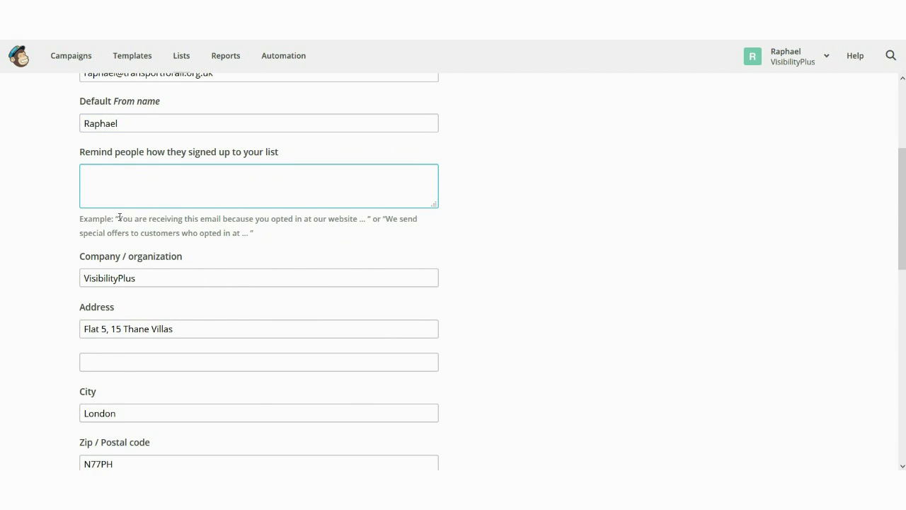
click(163, 217)
click(354, 180)
text(You are receiving this )
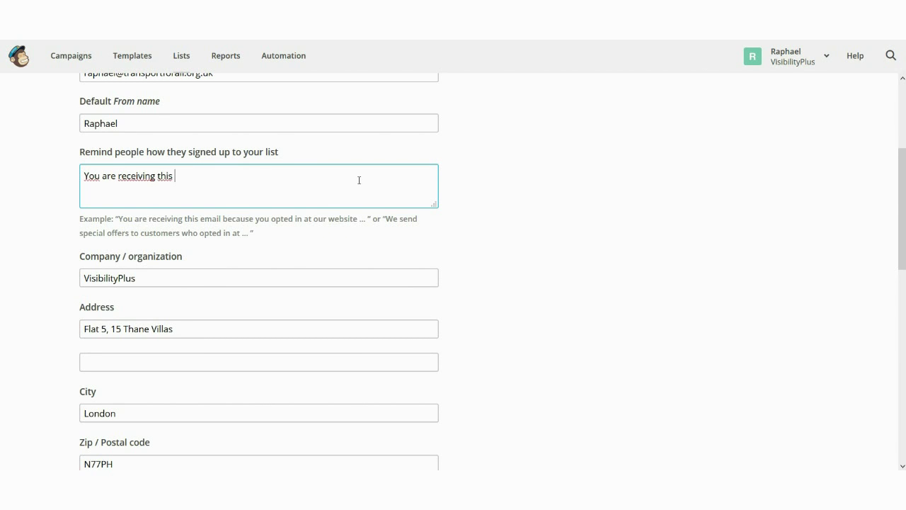
text(email because you su)
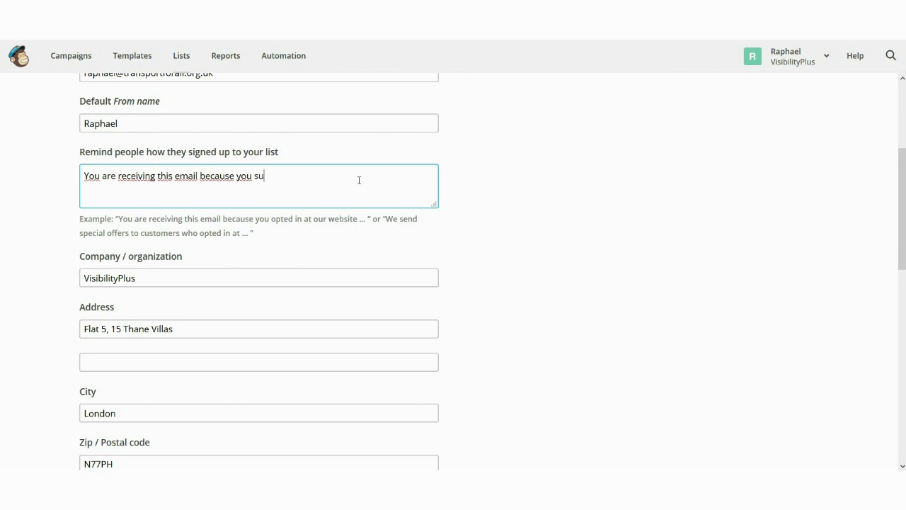
text(bscribed to our ne)
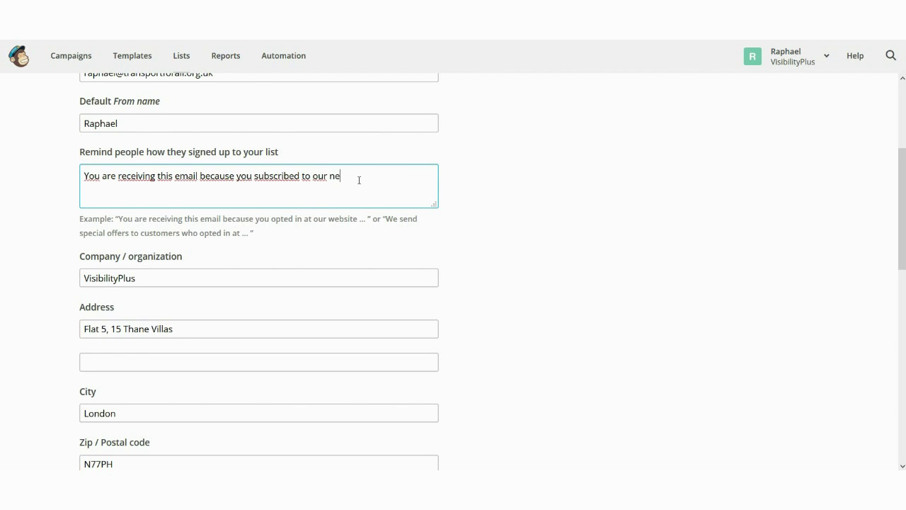
text(wsletter.)
- Set the list's company / organization to Transport for All
key(Tab)
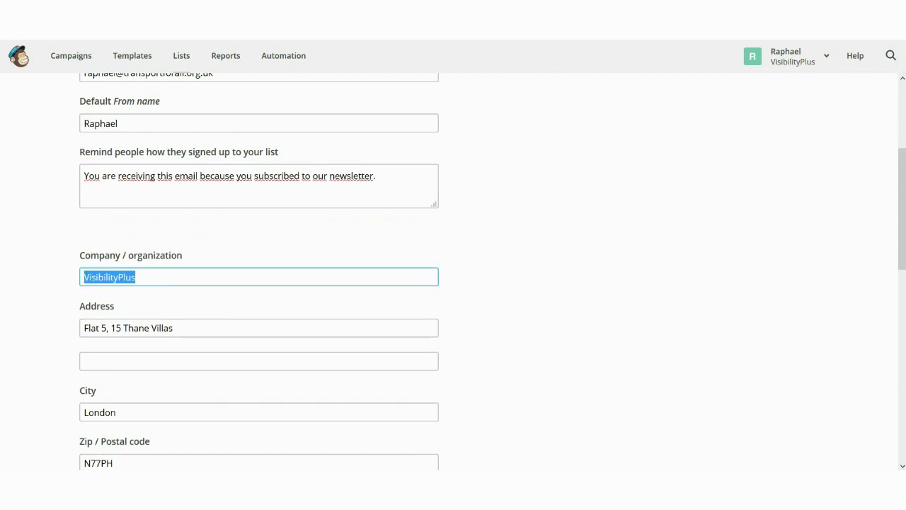
text(Transp)
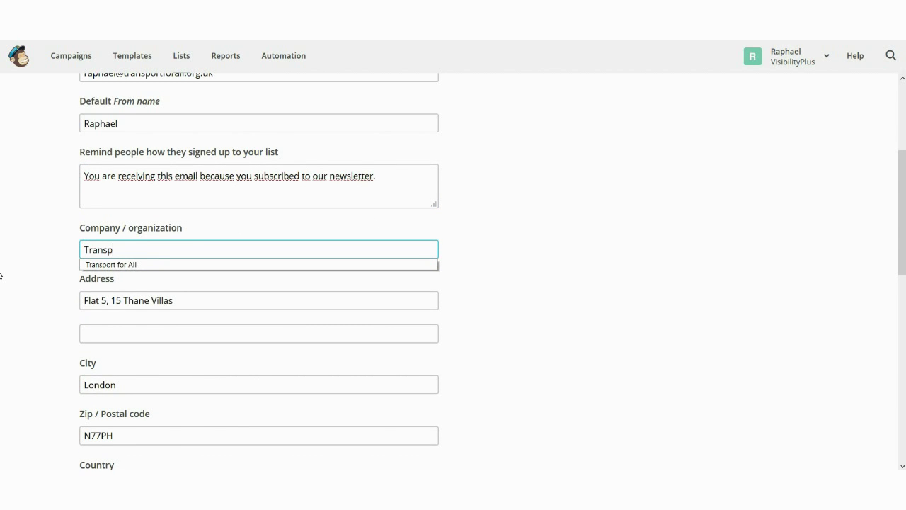
text(ortforAll)
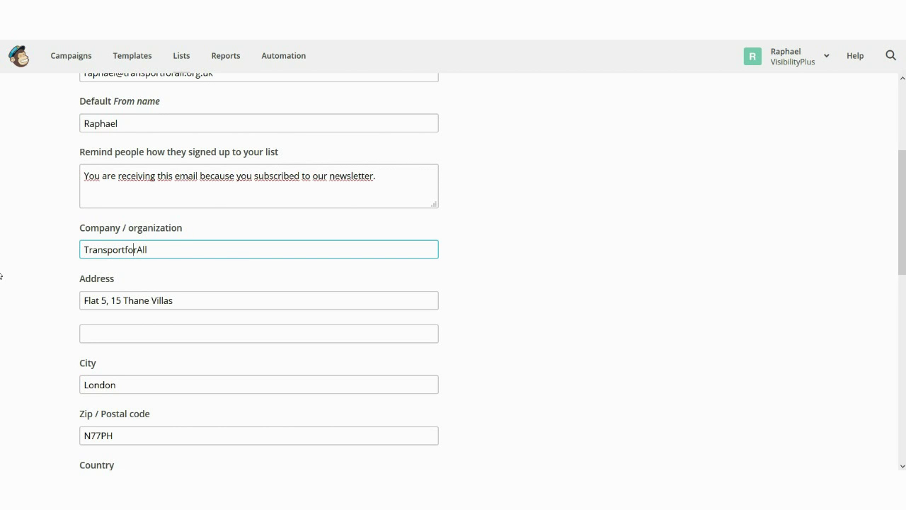
key(Left)
key(Left)
key(Left)
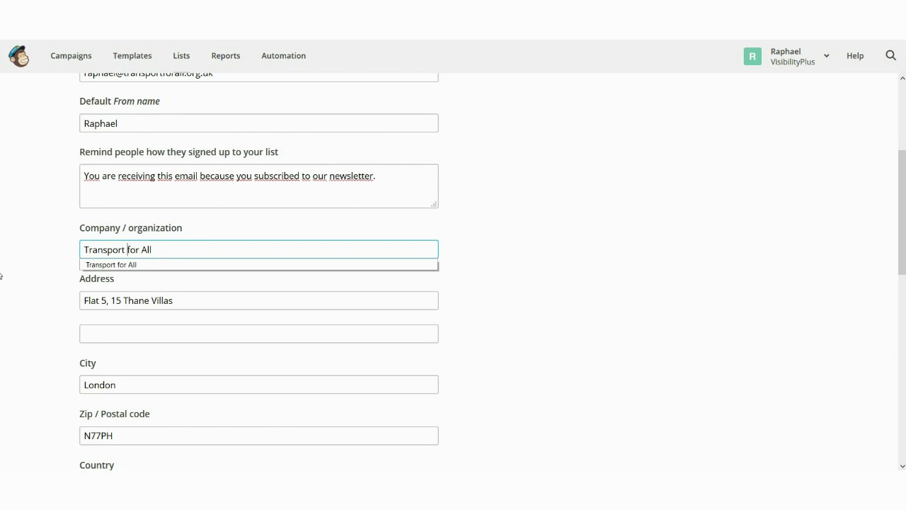
- Save the new list, leaving all notification options off
scroll(31, 313, down, 3)
click(477, 255)
scroll(477, 255, down, 4)
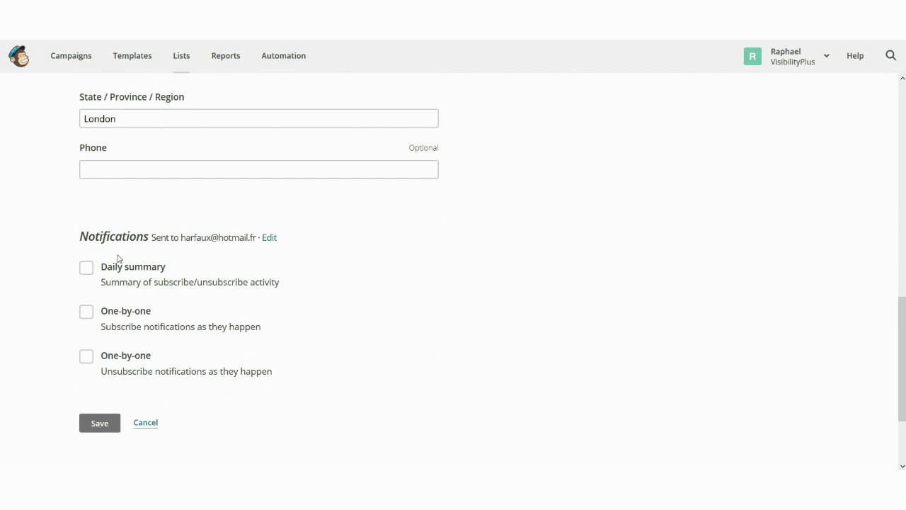
click(100, 423)
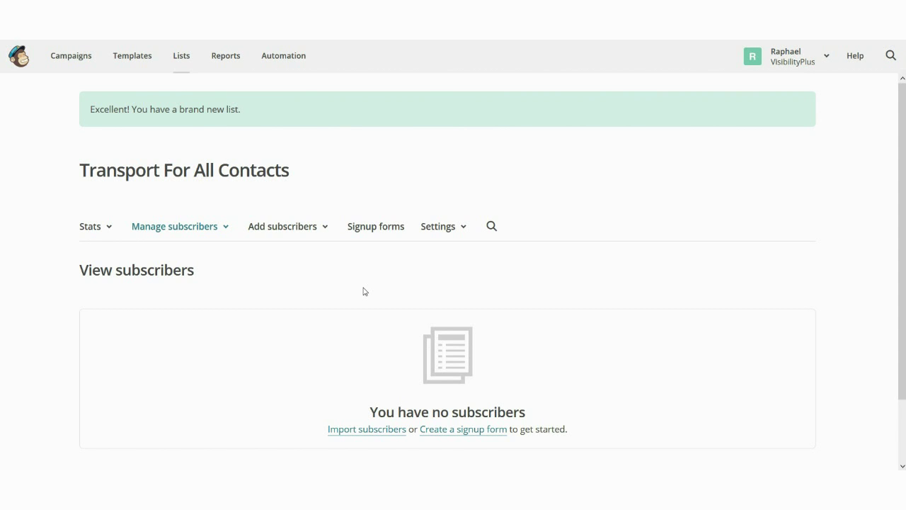
- Start creating groups for the list, using Membership as the group title
click(225, 233)
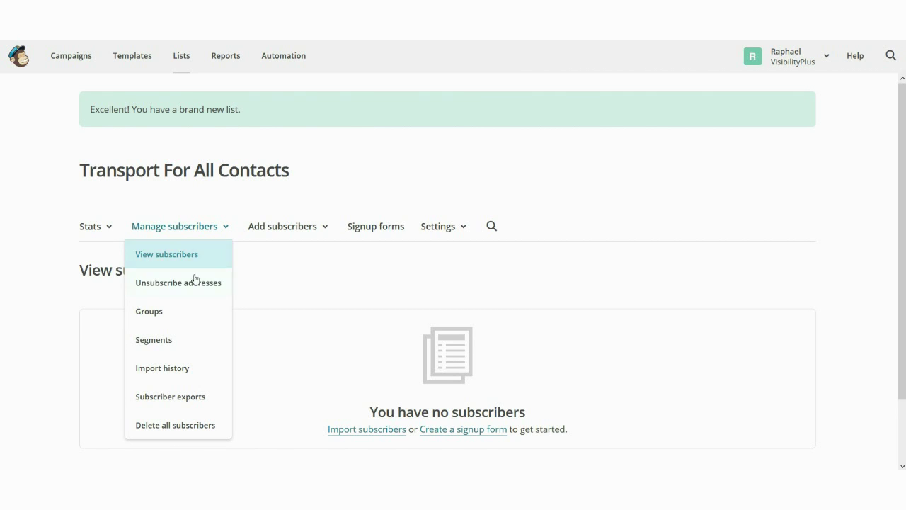
click(169, 319)
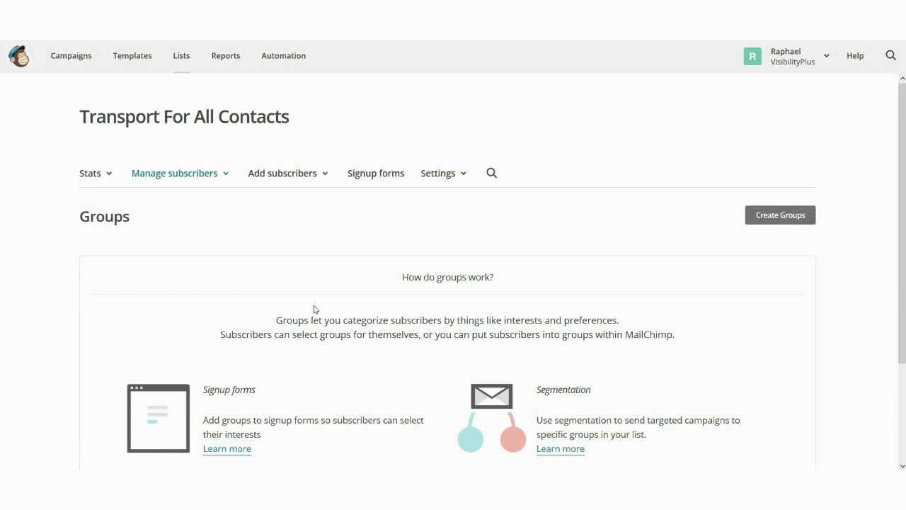
click(782, 216)
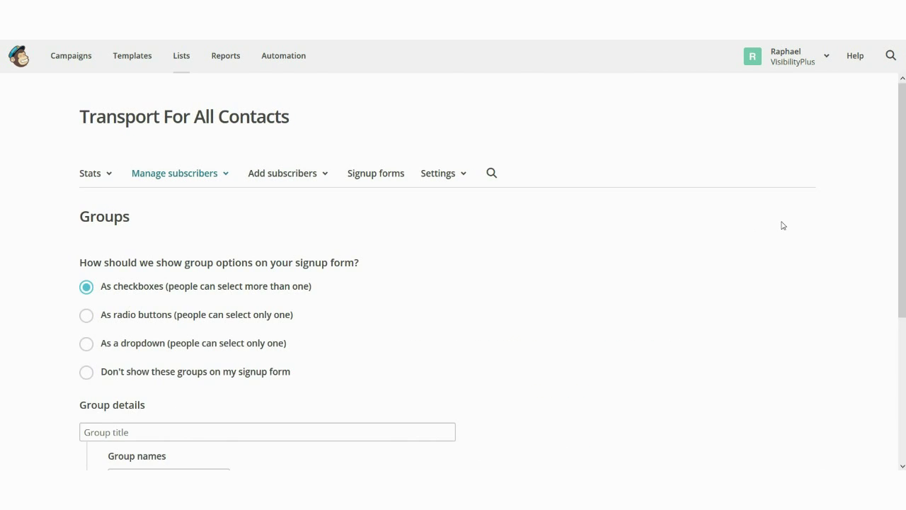
scroll(297, 332, down, 2)
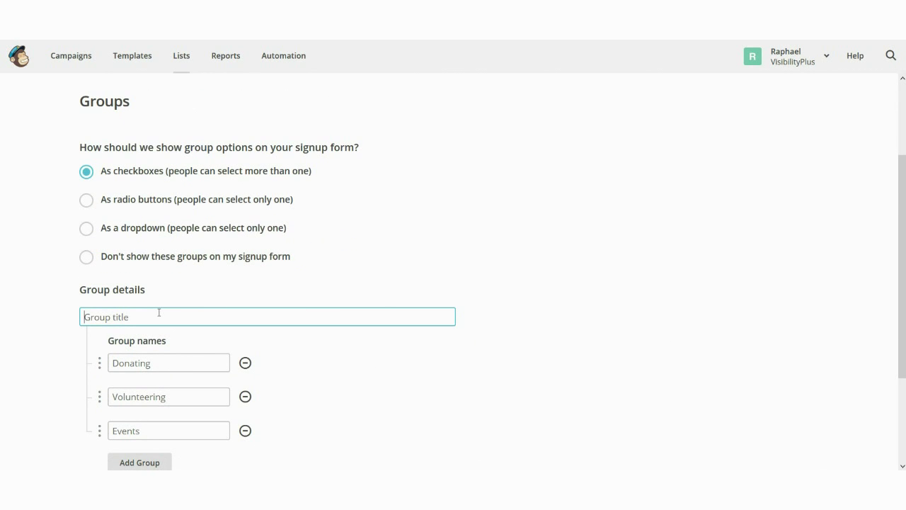
text(Membership)
- Name the groups Members and Non-Members, dropping the unused third entry, and save them
click(158, 357)
text(Meme)
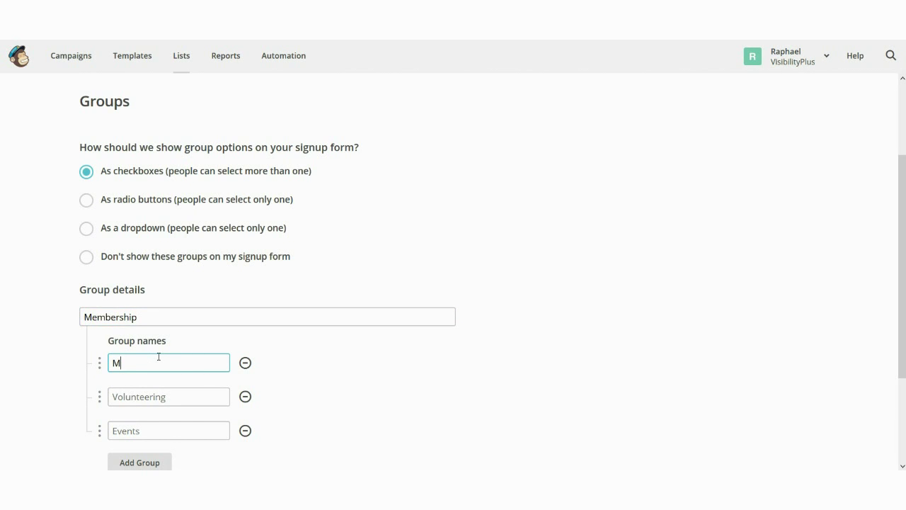
key(BackSpace)
text(bers)
click(155, 398)
text(Non-Members)
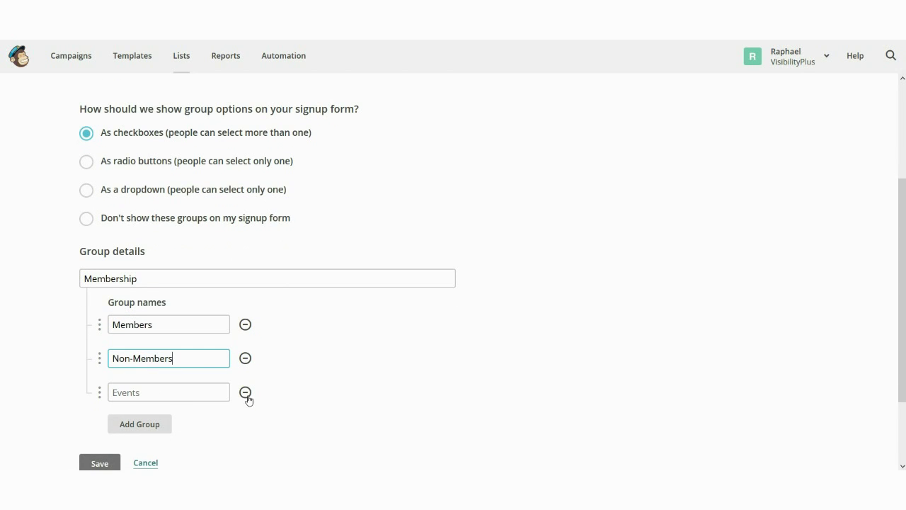
click(246, 393)
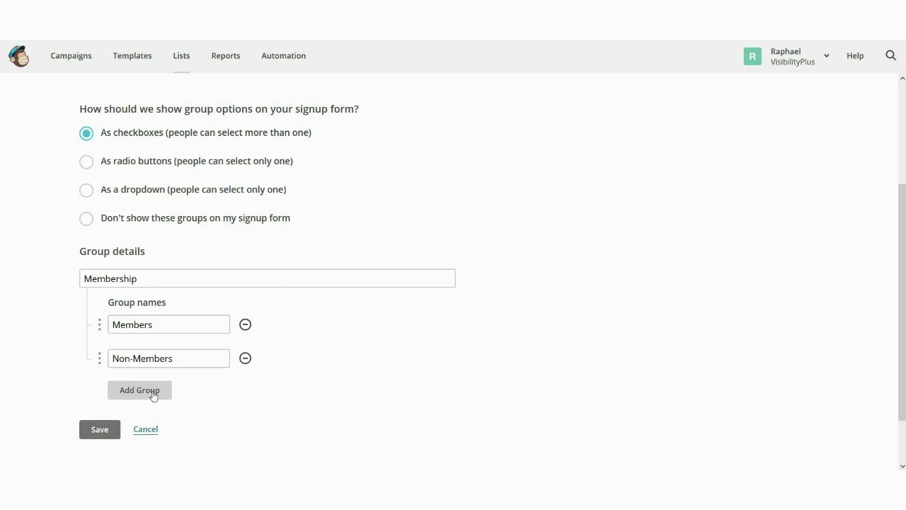
click(106, 432)
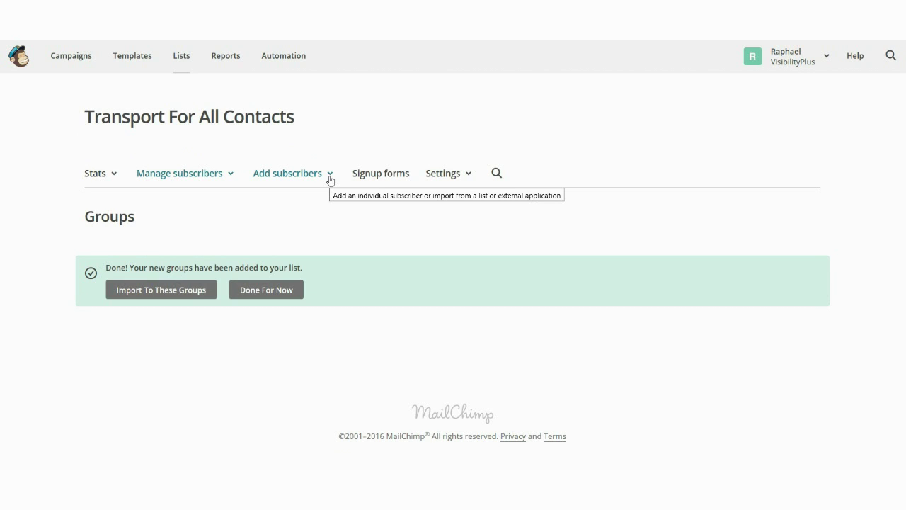
- Start adding a single subscriber to the list and fill in their email address, first name and last name
click(327, 176)
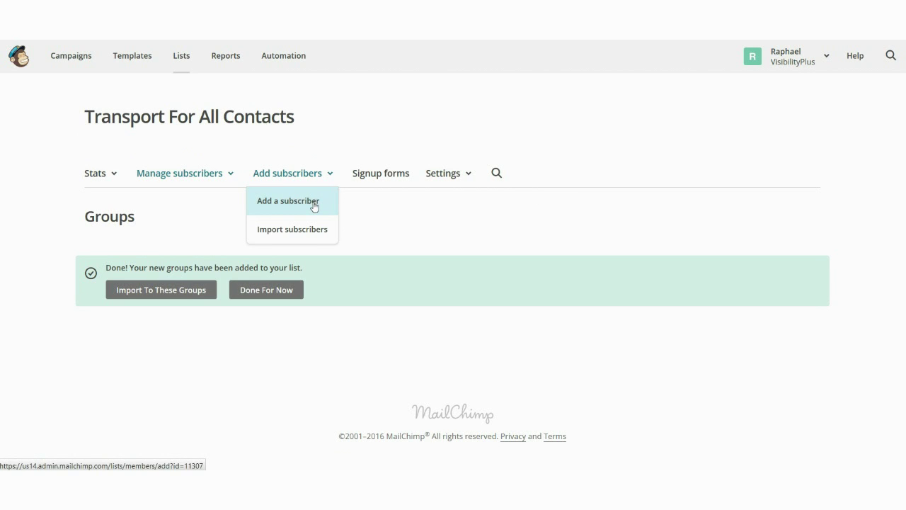
click(315, 204)
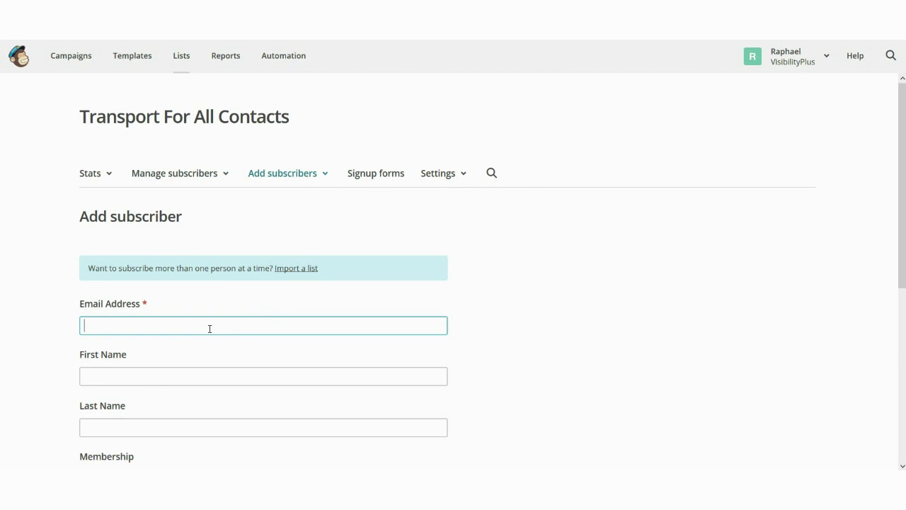
click(209, 329)
click(196, 340)
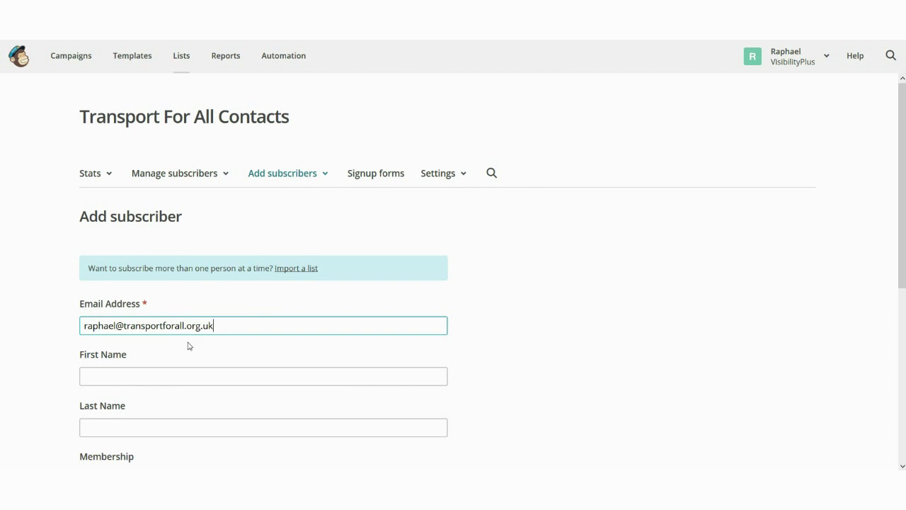
scroll(152, 372, down, 2)
click(135, 223)
click(115, 240)
click(114, 273)
click(117, 288)
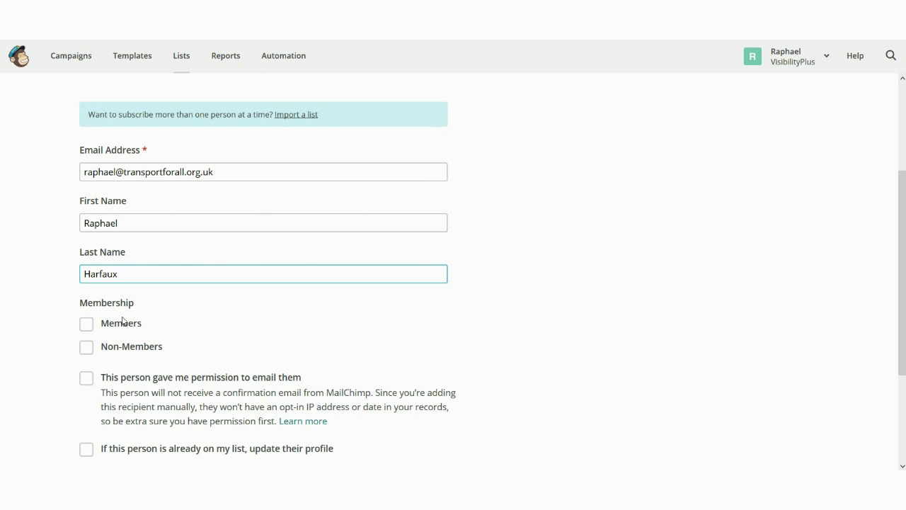
- Subscribe the contact to the Members group with email permission confirmed and profile updating for existing subscribers enabled
scroll(113, 313, down, 1)
click(87, 285)
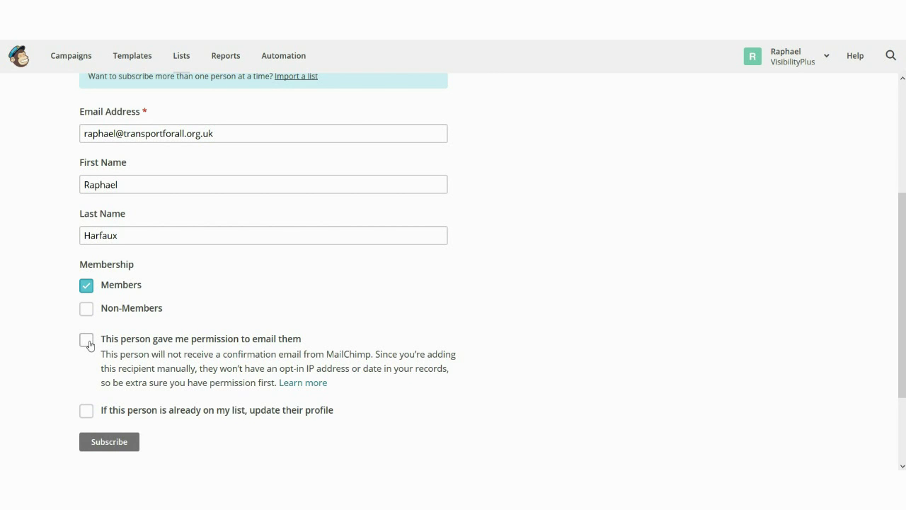
click(88, 343)
click(86, 412)
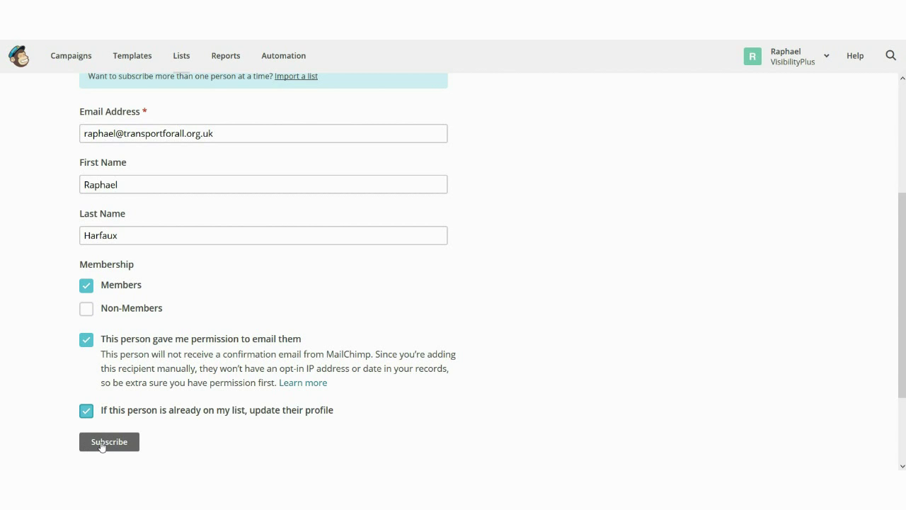
click(101, 443)
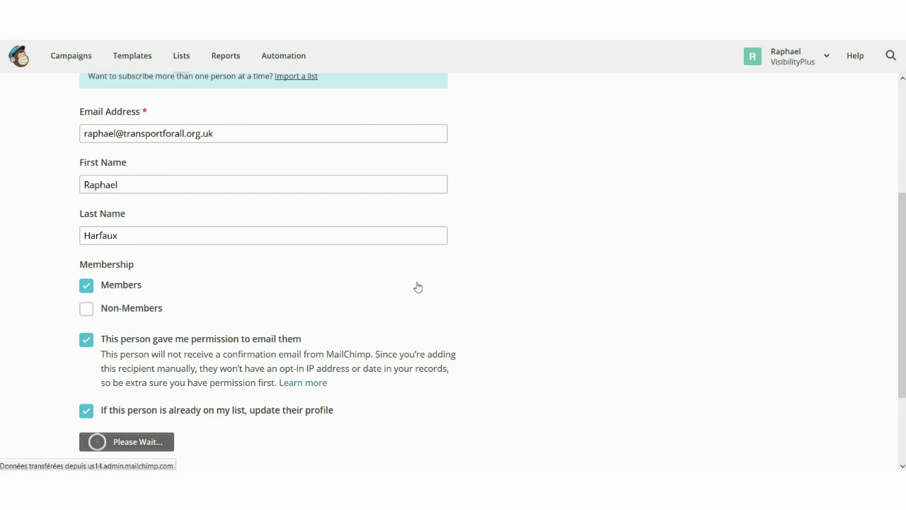
- Start a subscriber import, switch to the Excel workbook and copy the name, email and borough cells of the Member rows, A2:C6
click(300, 175)
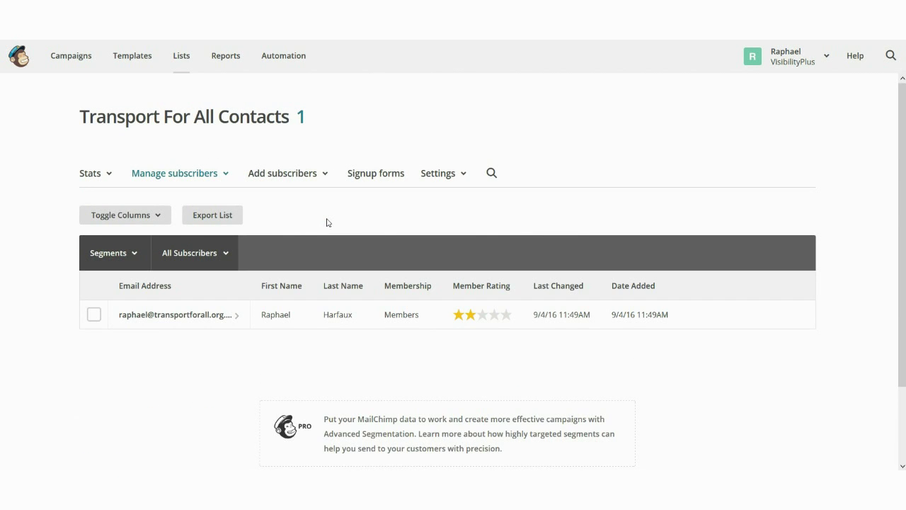
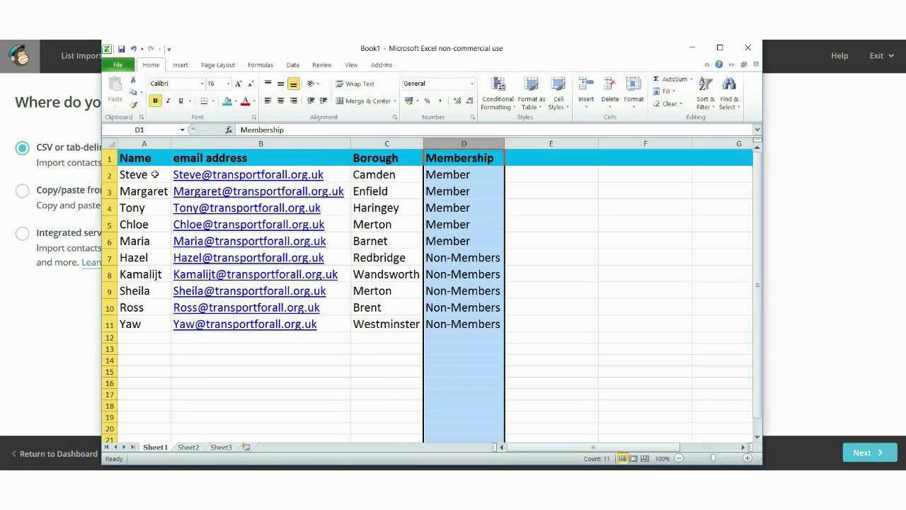
drag(142, 174, 383, 233)
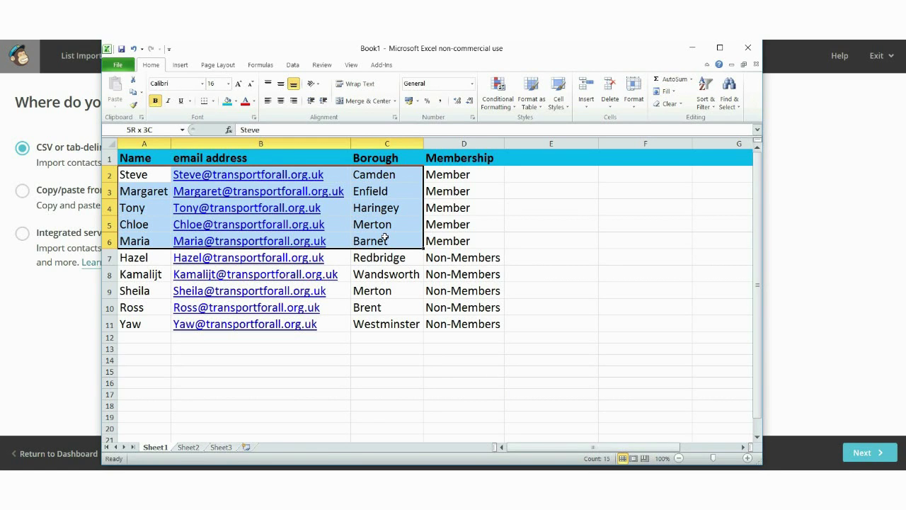
drag(384, 237, 384, 237)
key(ctrl+c)
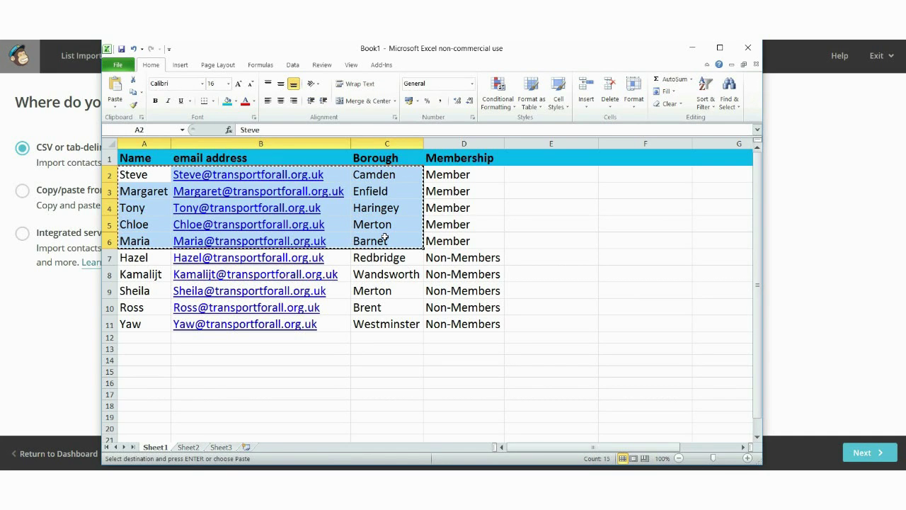
- Back in Mailchimp, choose Copy/paste from file, paste the copied rows as subscriber info, accept the billing plan notice and continue
key(alt+Tab)
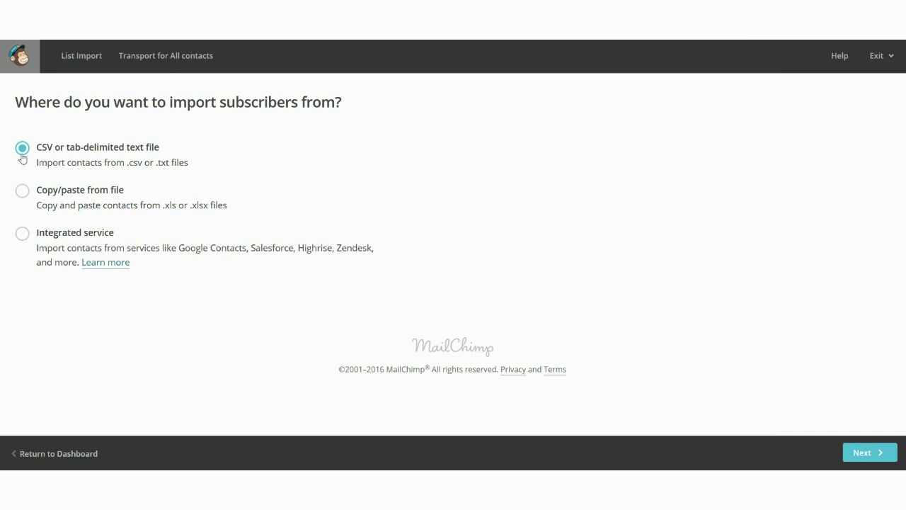
click(22, 191)
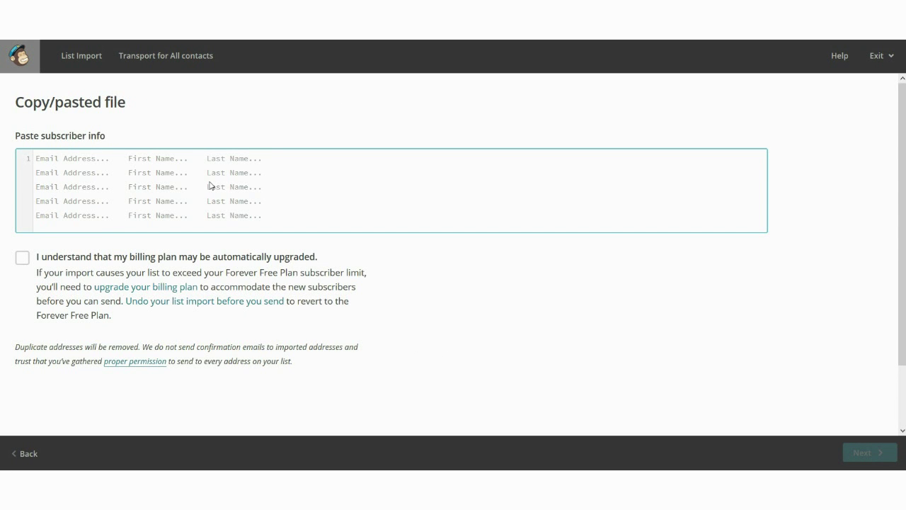
key(ctrl+v)
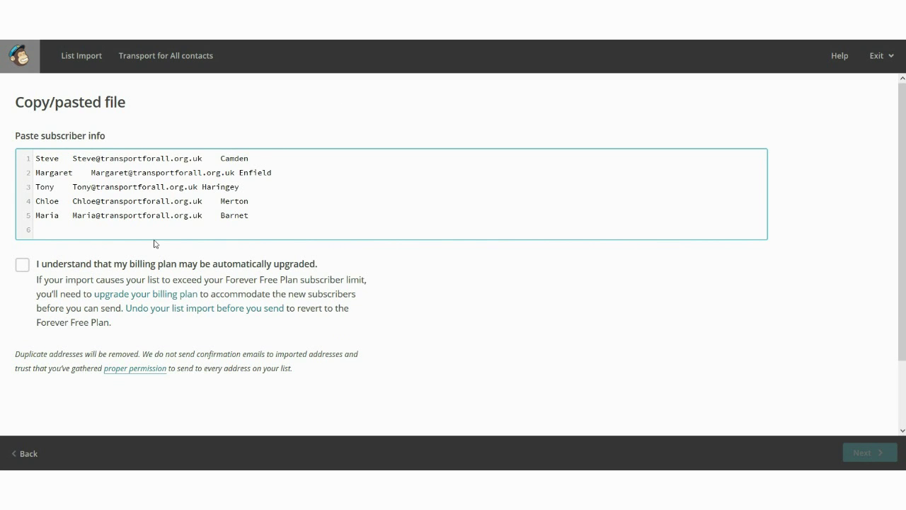
click(22, 268)
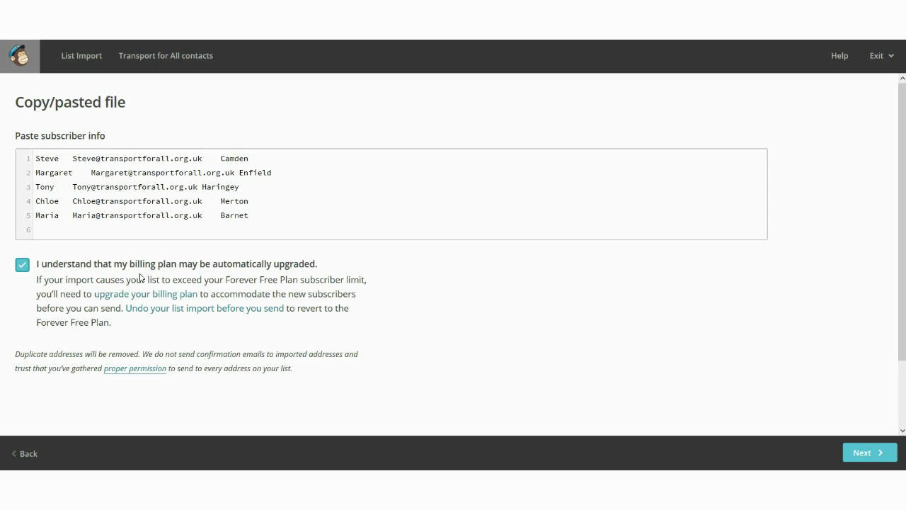
click(869, 455)
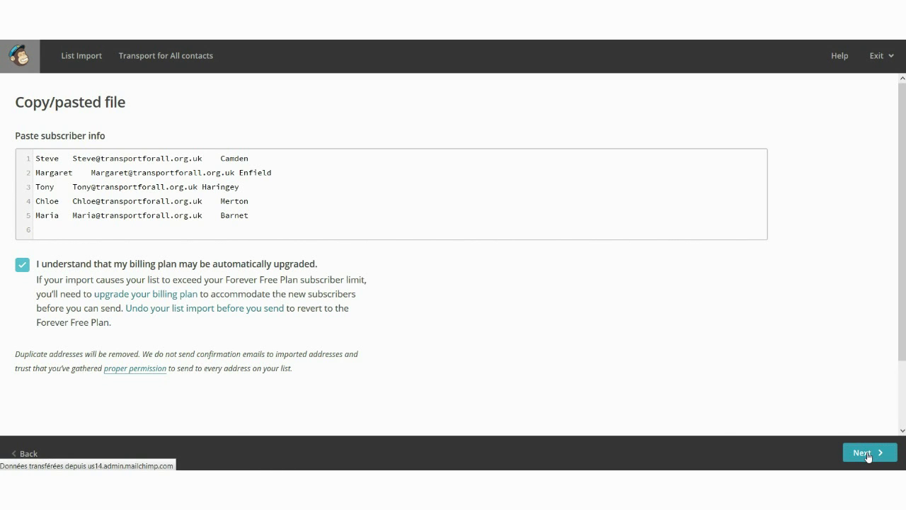
- Match the column of names to First Name and keep the second column as Email Address
click(141, 225)
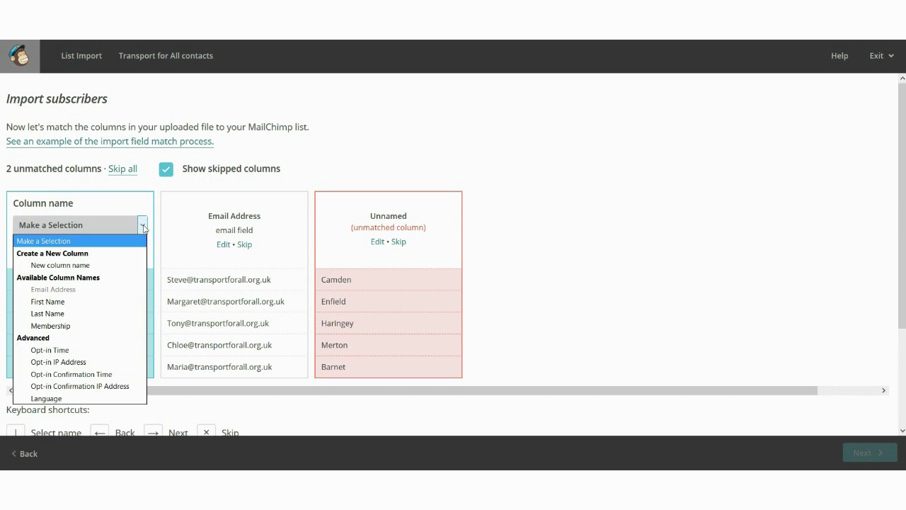
click(142, 228)
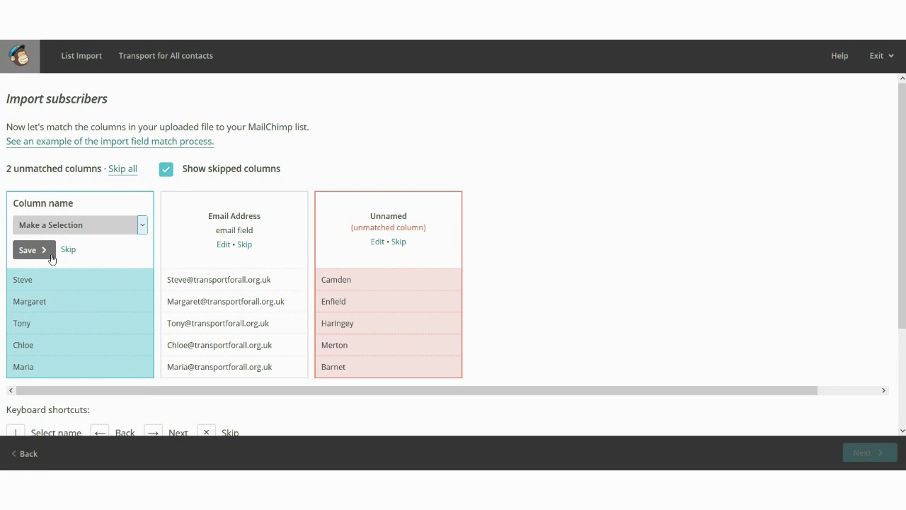
click(143, 227)
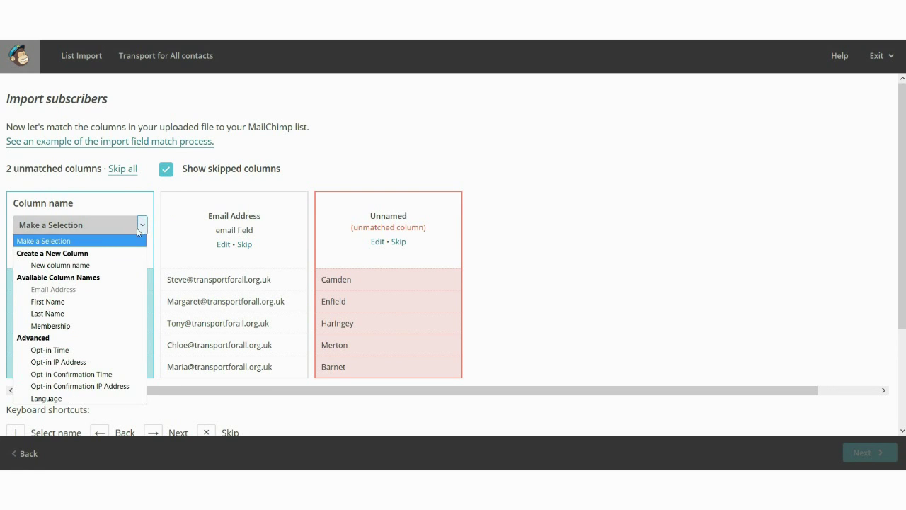
click(57, 301)
click(38, 249)
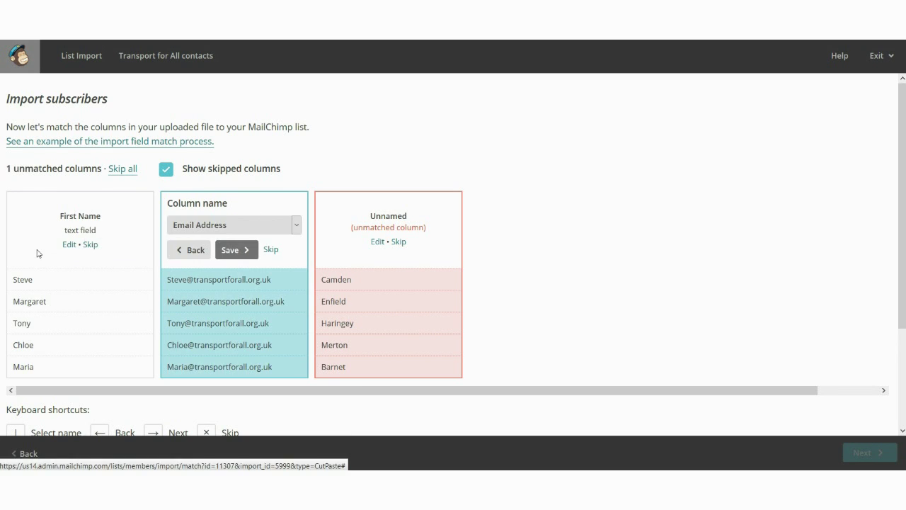
click(242, 251)
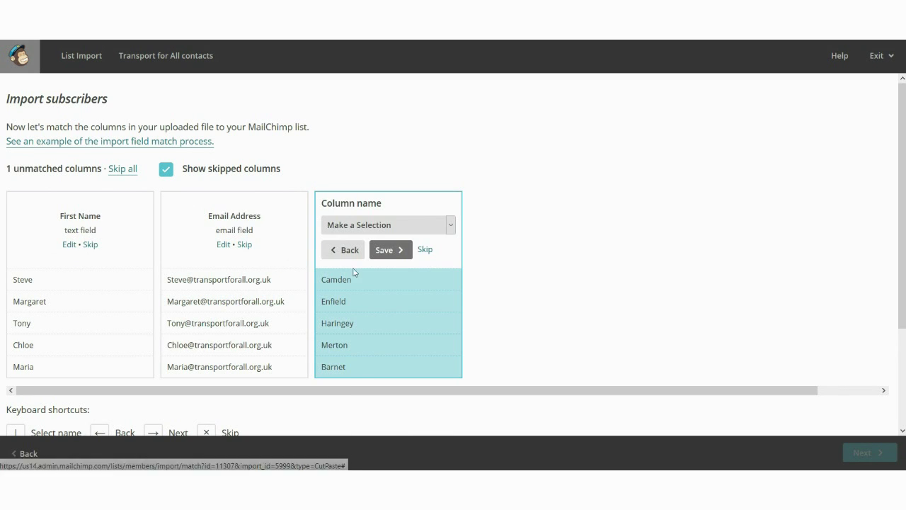
- Match the third imported column to a new text column named Borough and save it
click(450, 225)
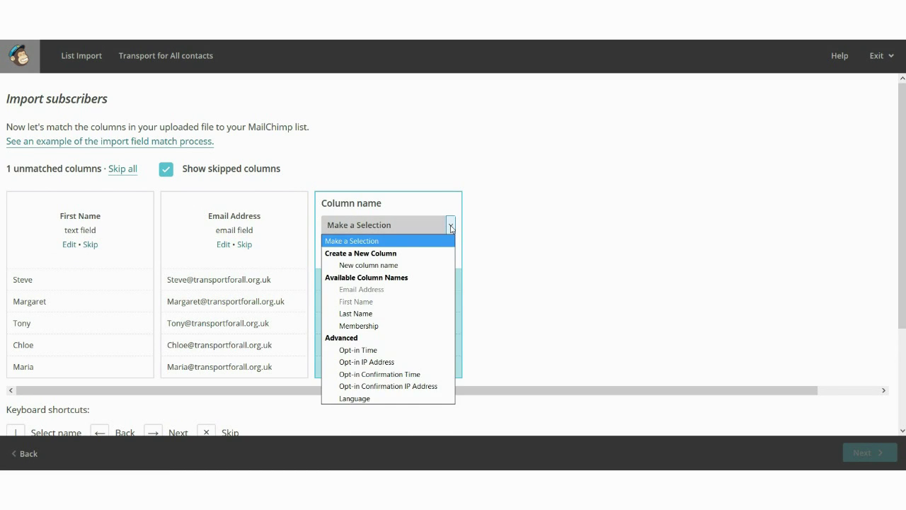
click(375, 266)
text(Borough)
click(361, 236)
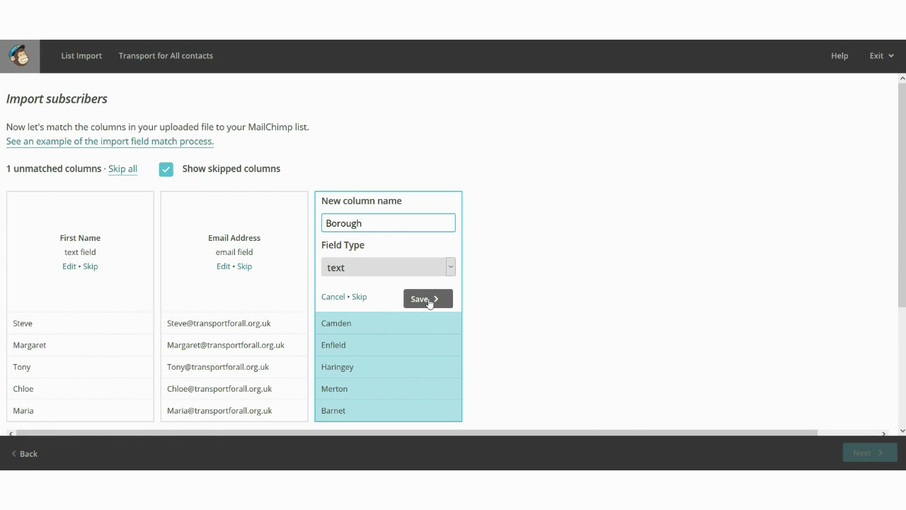
click(429, 301)
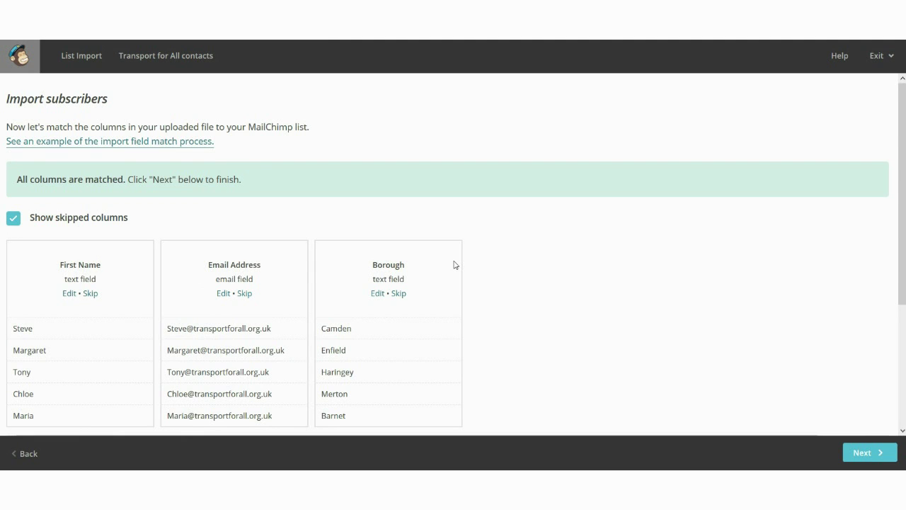
scroll(677, 326, down, 3)
scroll(825, 386, up, 2)
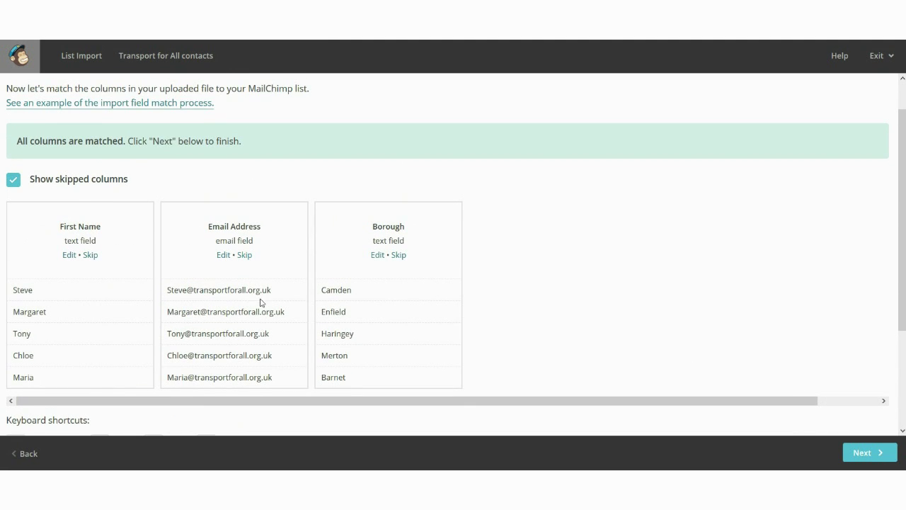
- Continue to the import settings and assign the imported subscribers to the Members group under Membership
click(876, 454)
scroll(493, 295, down, 2)
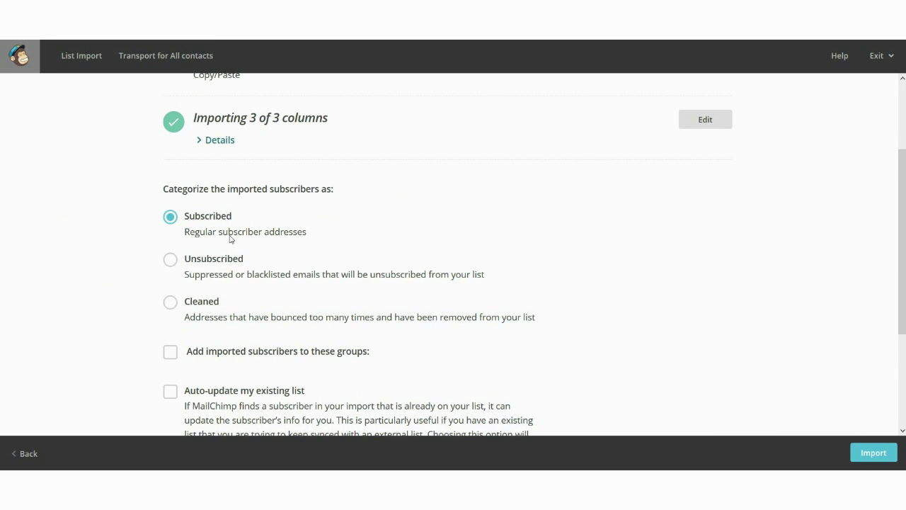
scroll(188, 296, down, 1)
scroll(187, 295, down, 3)
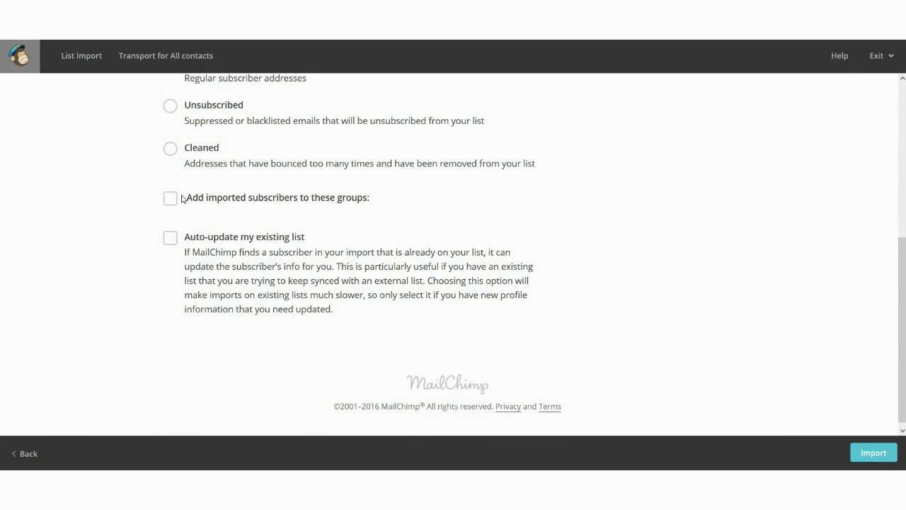
click(170, 201)
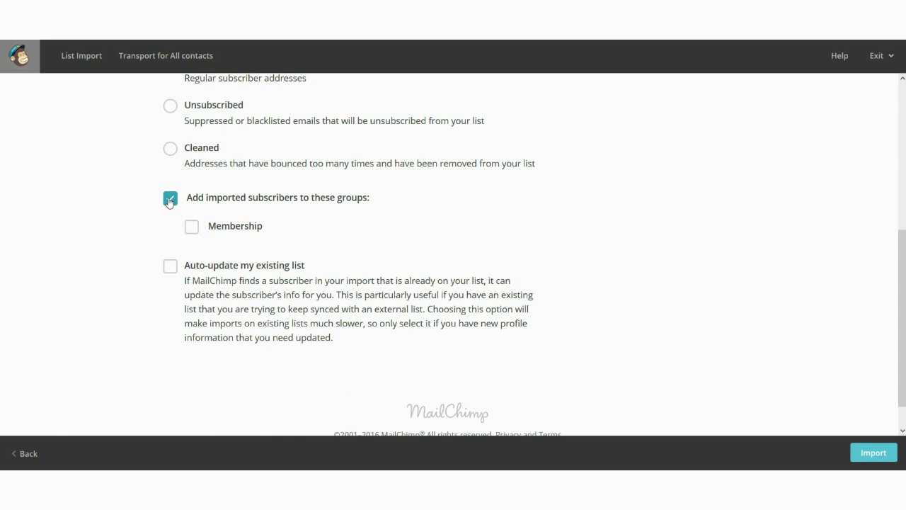
click(191, 230)
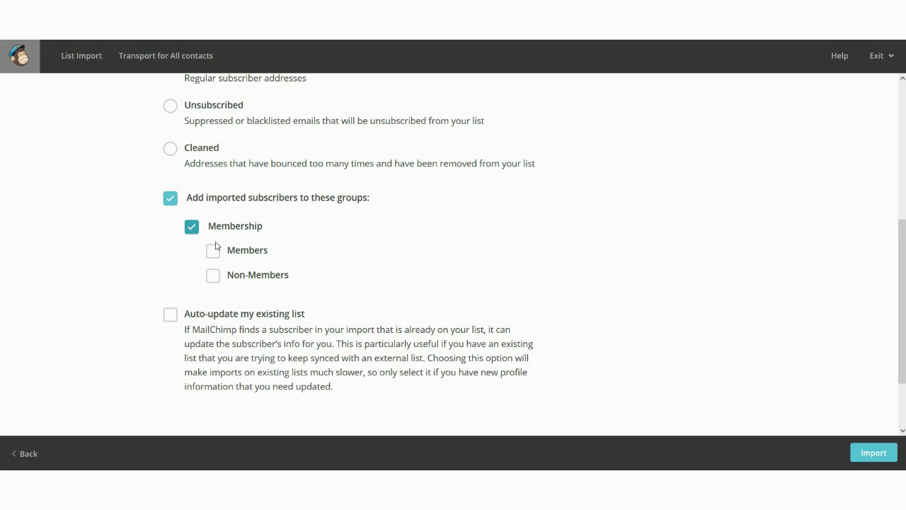
click(215, 255)
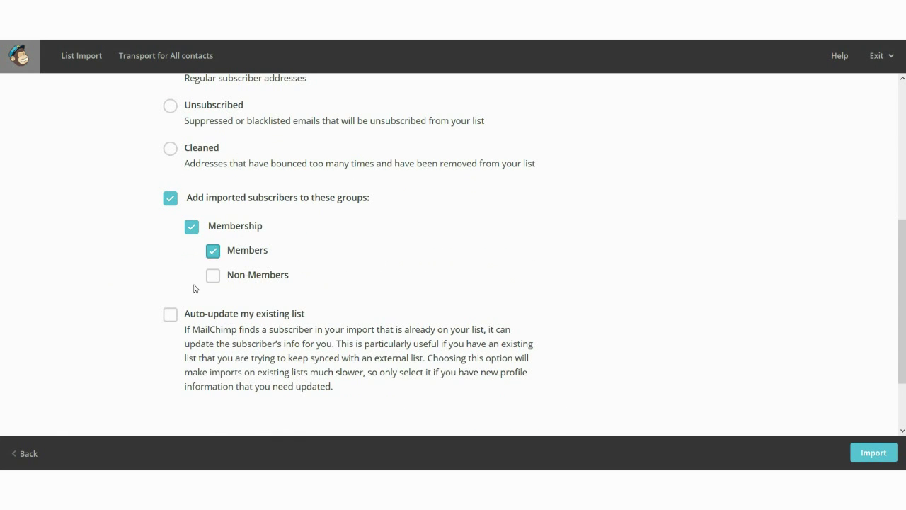
- Enable auto-updating of the existing list and run the import of the subscribers
click(171, 316)
scroll(803, 349, down, 2)
scroll(836, 394, up, 3)
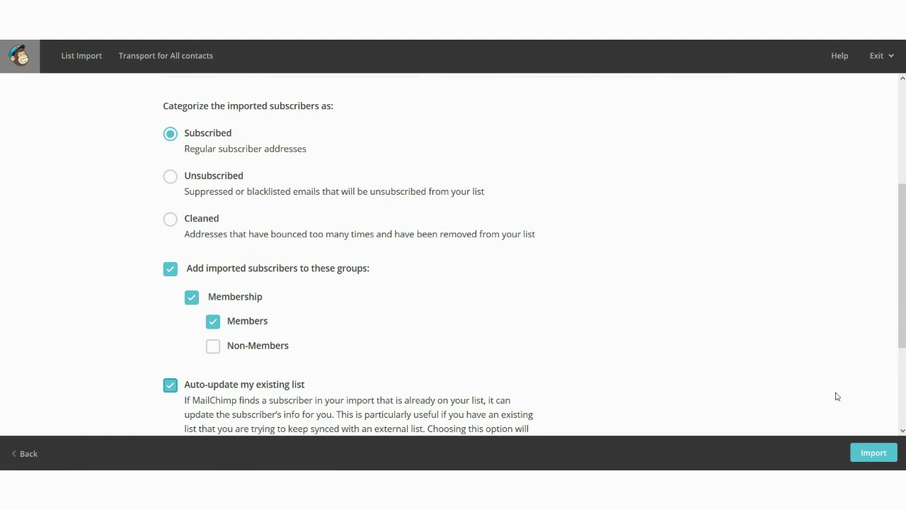
click(865, 454)
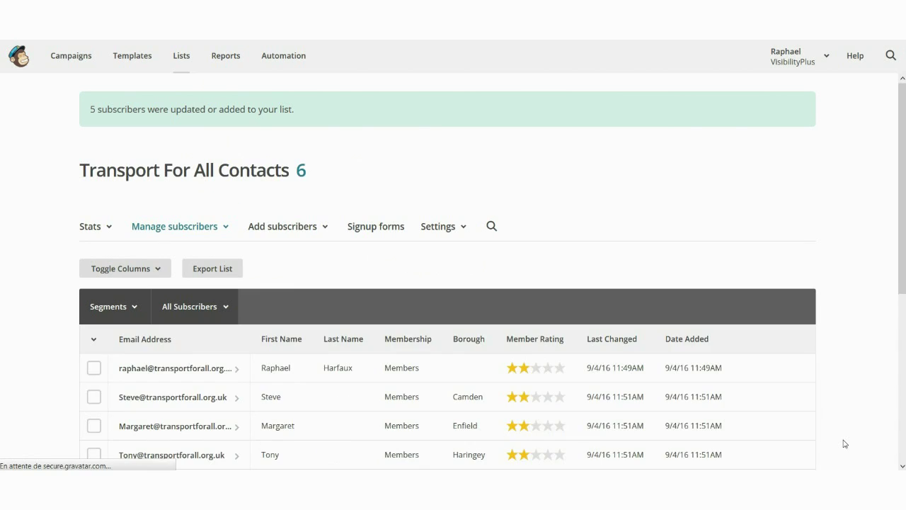
- Check the imported subscribers in the list and start another import using Copy/paste from file
scroll(393, 271, down, 2)
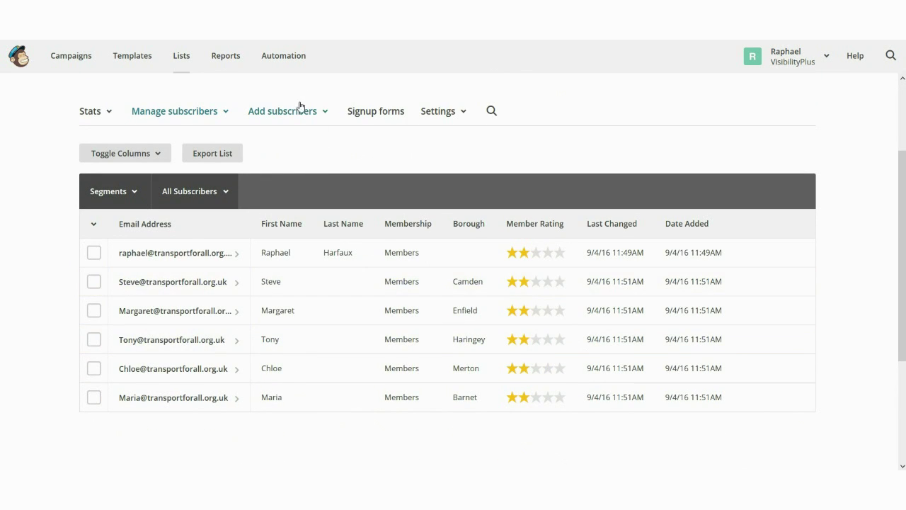
scroll(299, 124, up, 1)
scroll(297, 140, up, 1)
click(324, 188)
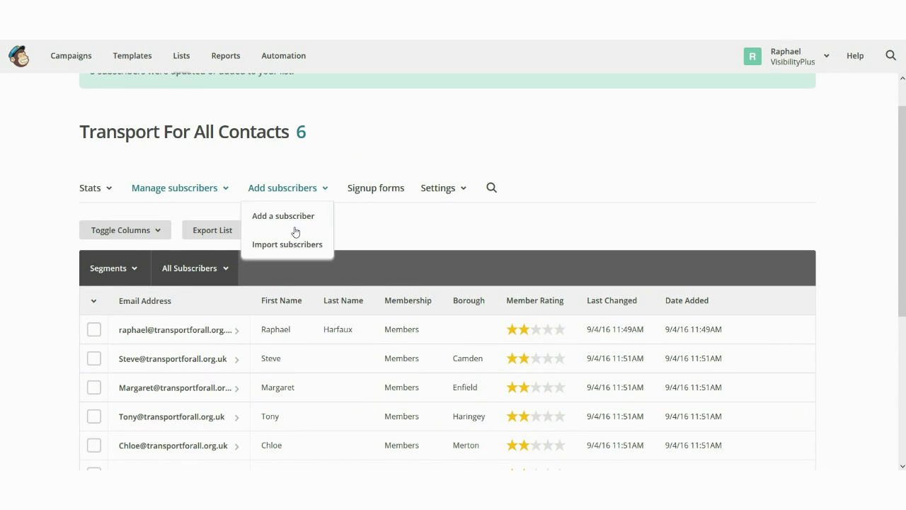
click(294, 254)
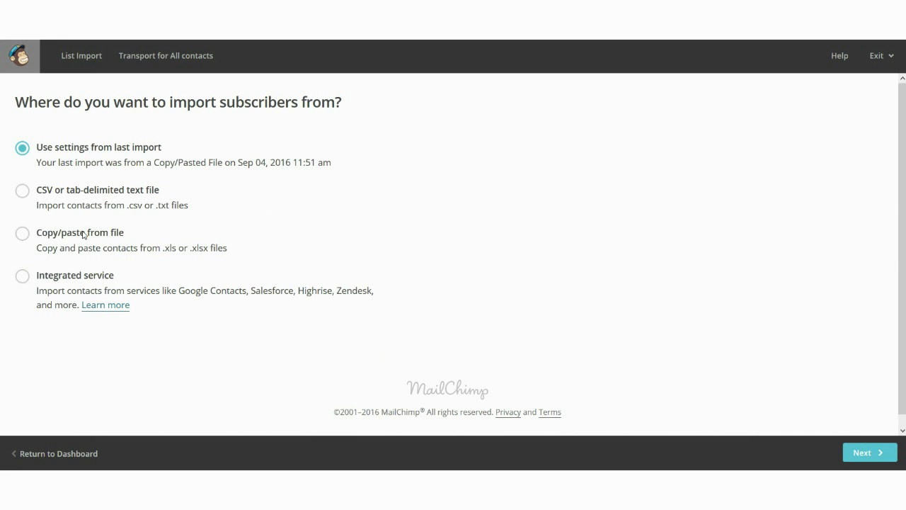
click(22, 235)
click(860, 452)
- Switch to the Excel workbook and copy the name, email and borough cells of the Non-Members rows, A7:C11
key(alt+Tab)
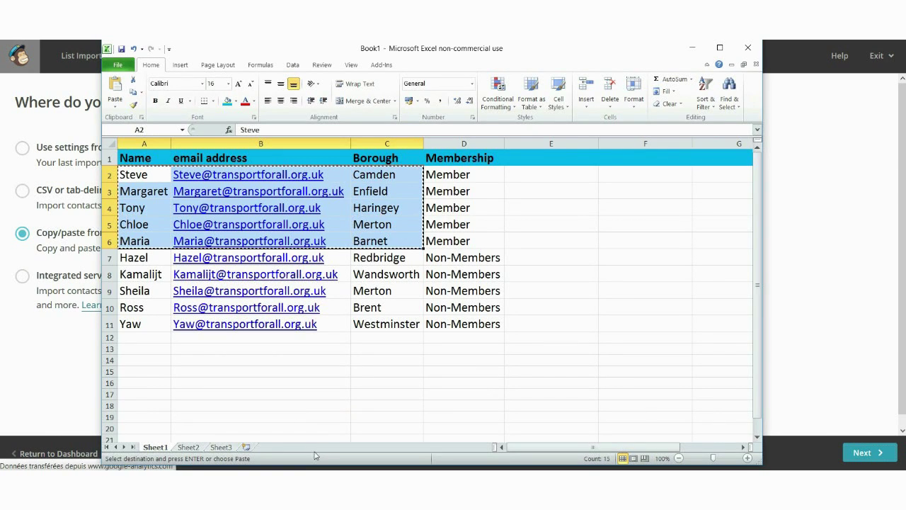
drag(151, 257, 388, 324)
key(ctrl+c)
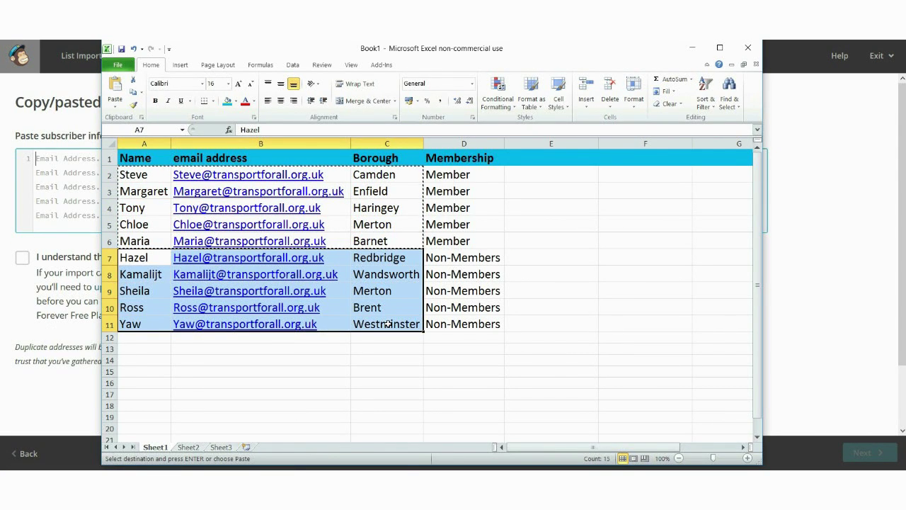
- Return to Mailchimp, paste the copied Non-Members rows as subscriber info, accept the billing plan notice and continue
key(alt+Tab)
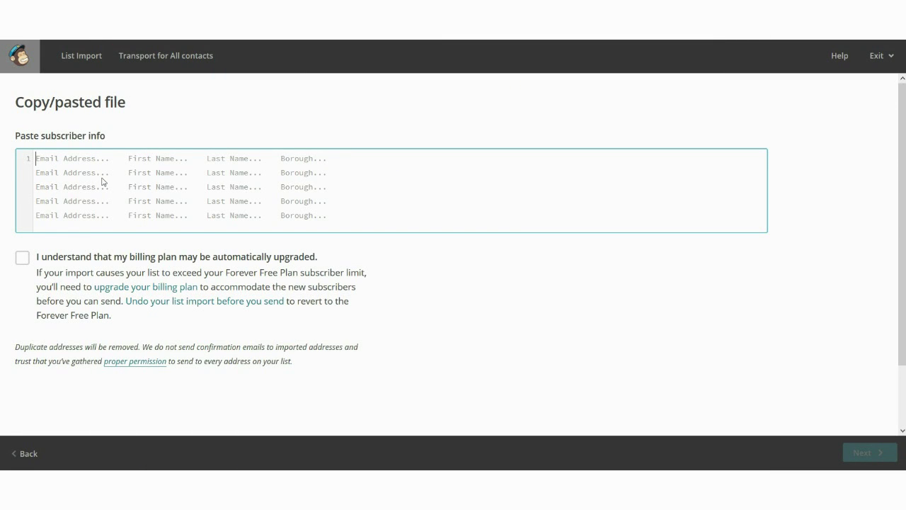
key(ctrl+v)
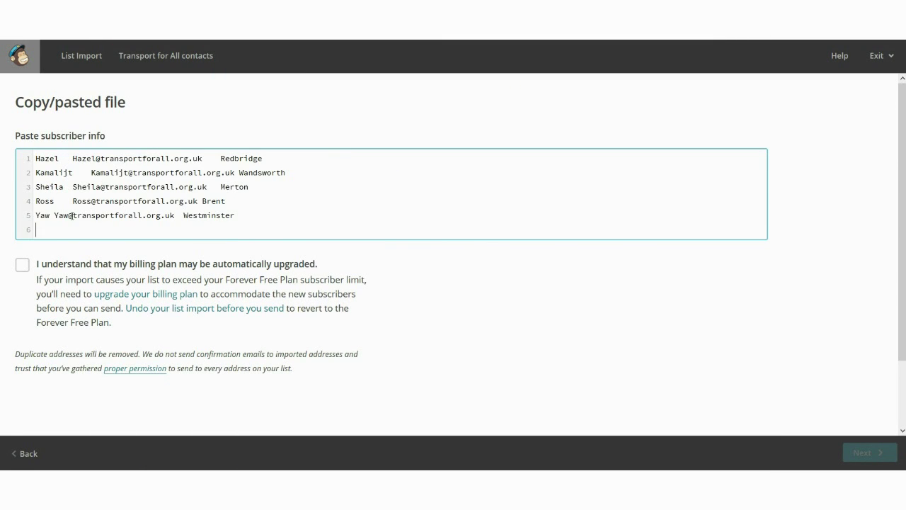
click(23, 264)
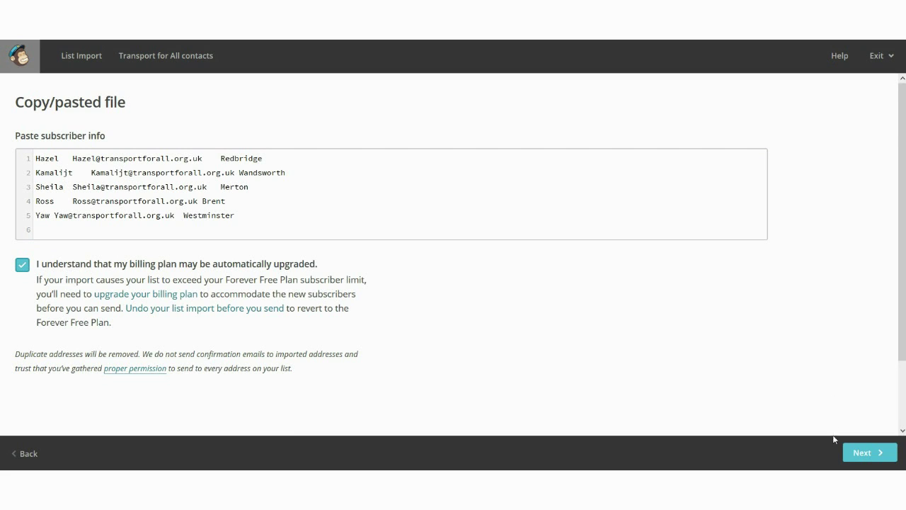
click(858, 453)
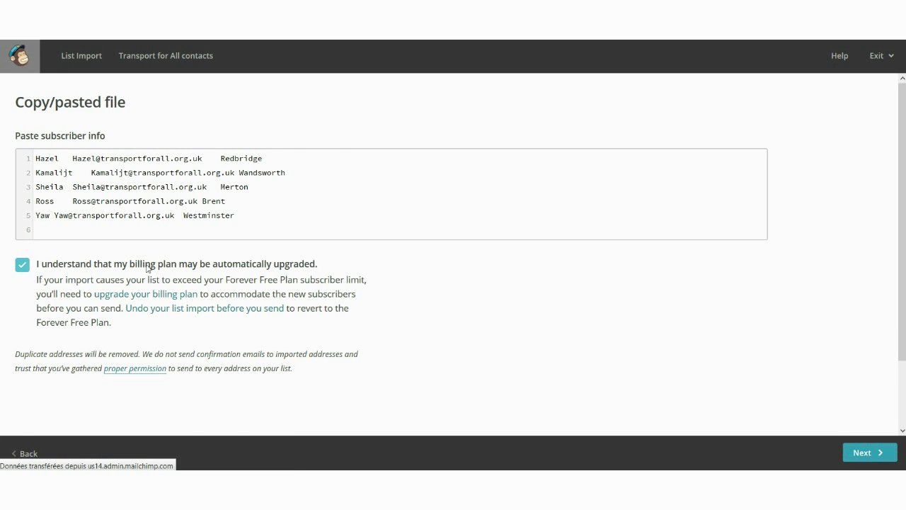
- Match the imported columns to First Name, Email Address and Borough, saving each match
click(130, 226)
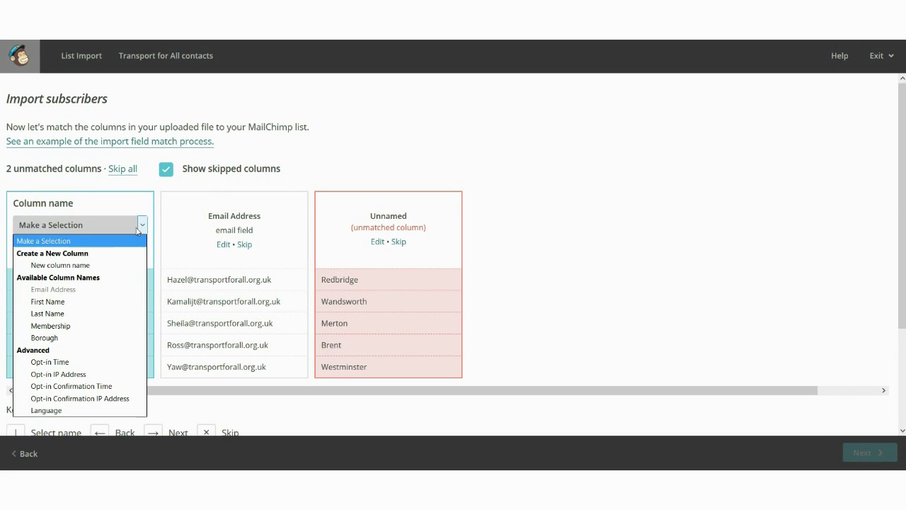
click(68, 303)
click(41, 251)
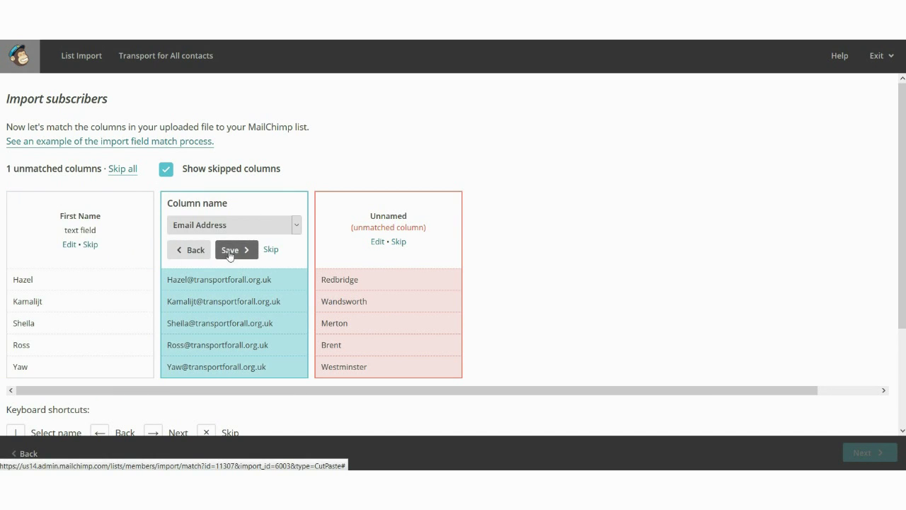
click(230, 251)
click(450, 225)
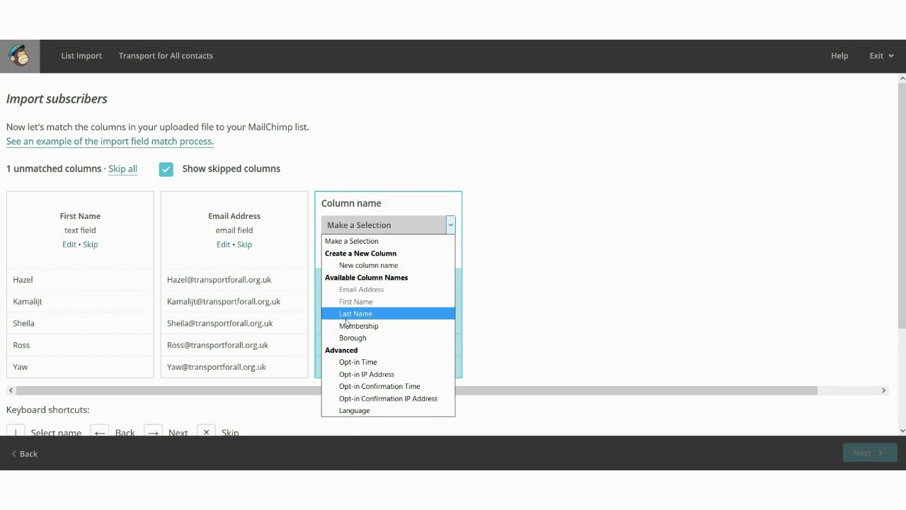
click(352, 337)
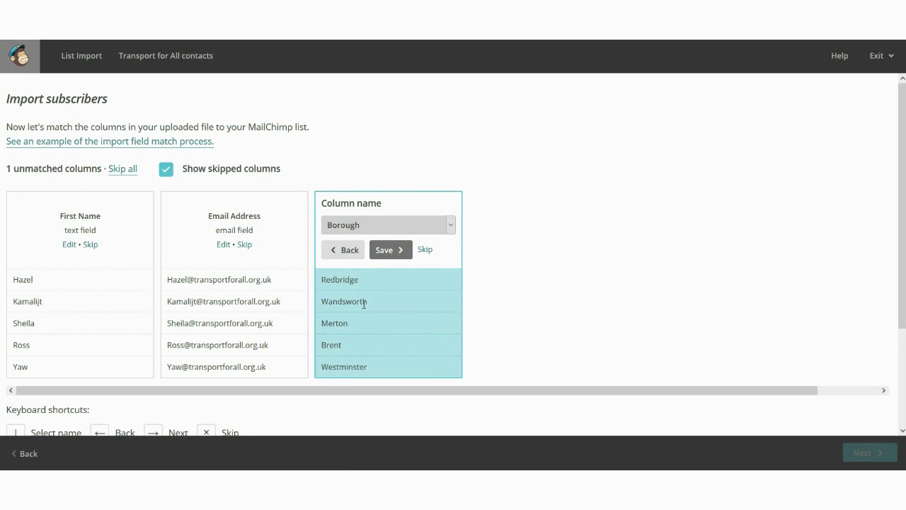
click(399, 250)
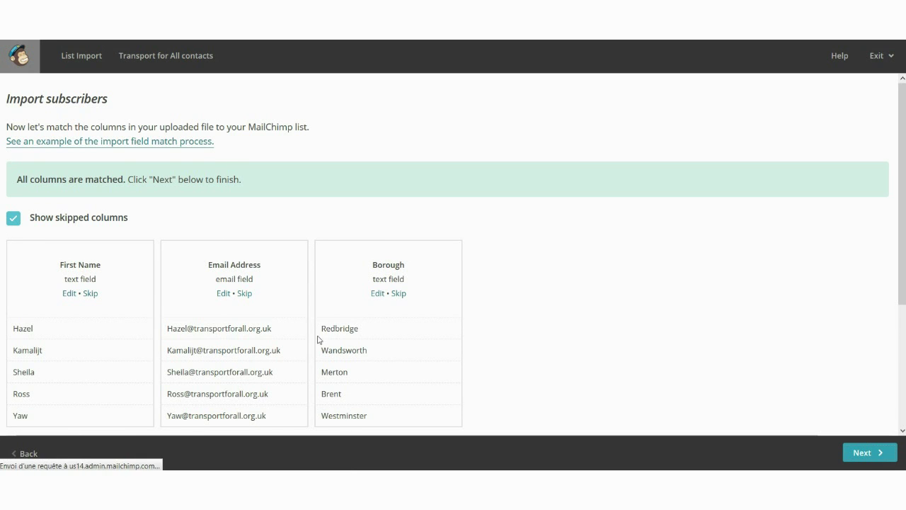
- Add the imported subscribers to the Non-Members group under Membership, enable auto-updating of the existing list and run the import
scroll(118, 296, down, 3)
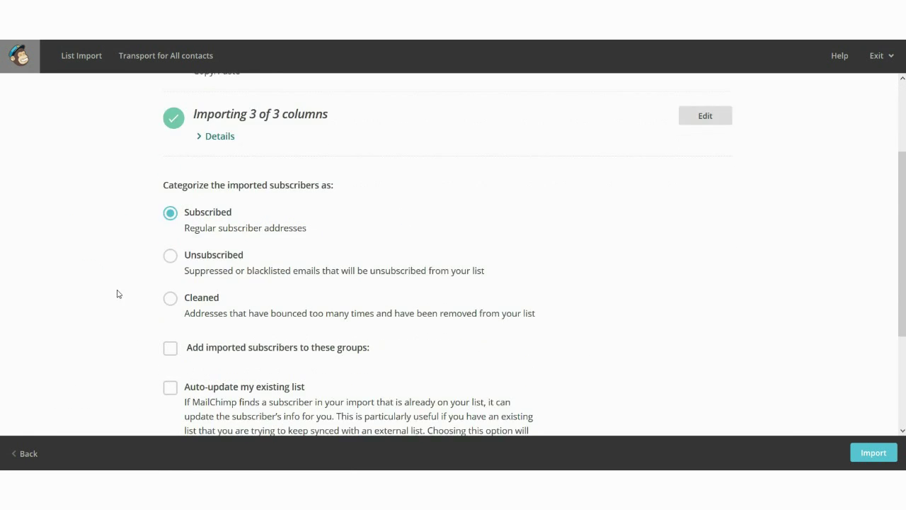
click(170, 314)
scroll(192, 216, down, 3)
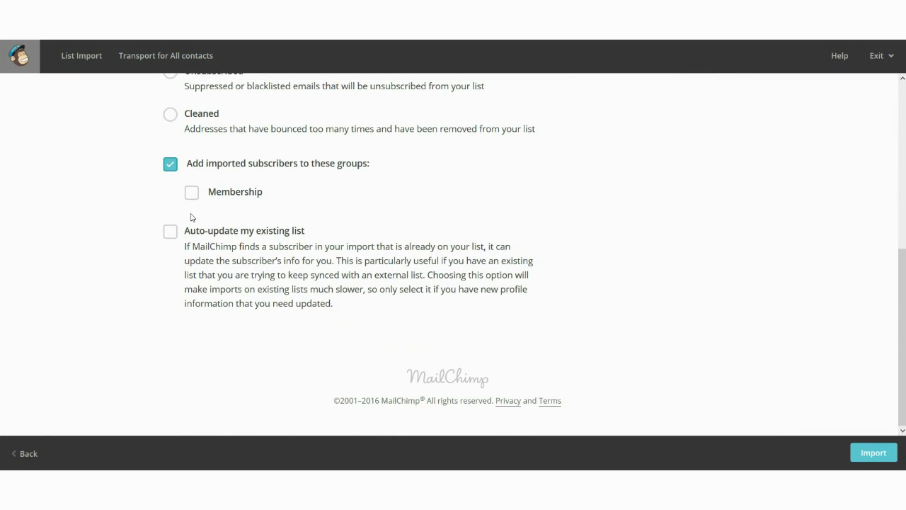
click(192, 194)
click(213, 241)
click(170, 282)
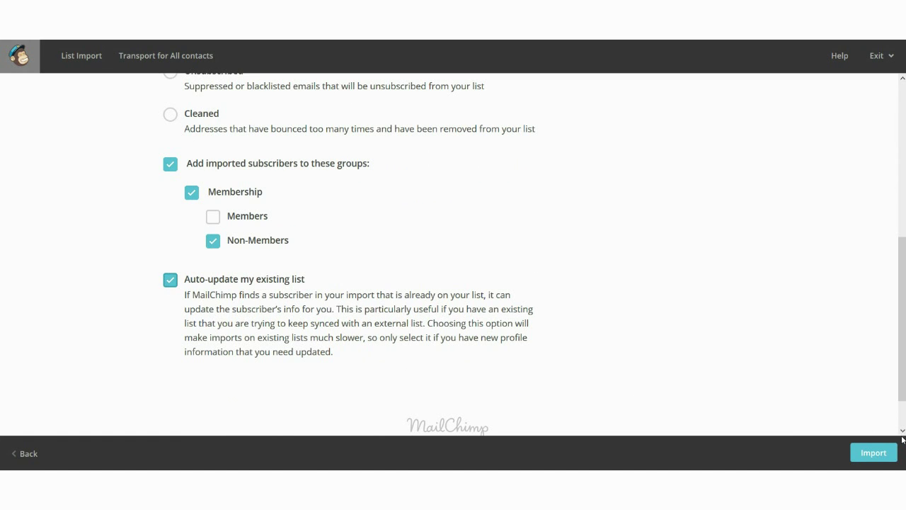
click(883, 454)
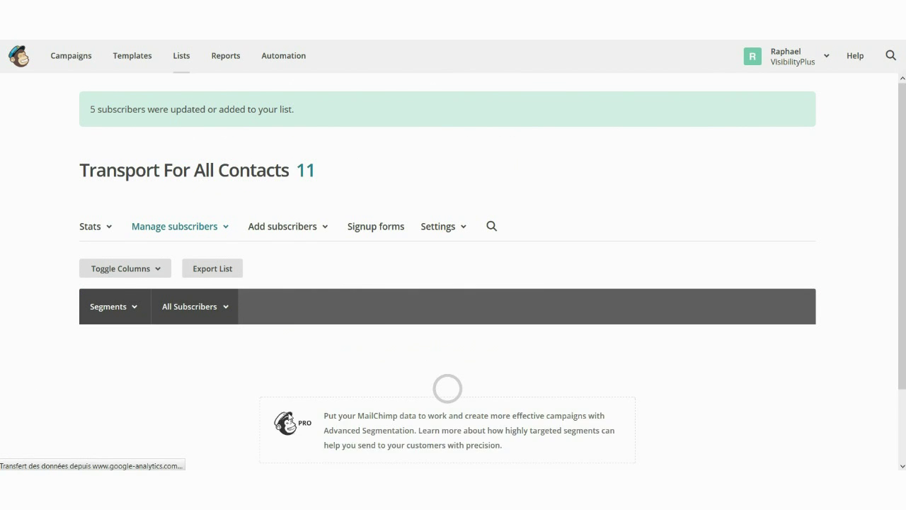
- Review the subscriber list, set the first subscriber's Borough to Islington, save the details and return to the list
click(308, 173)
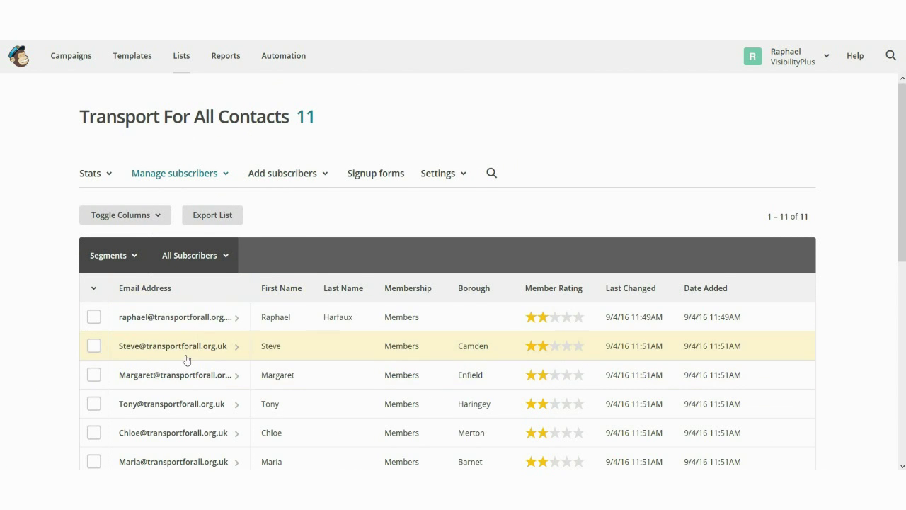
scroll(188, 358, down, 2)
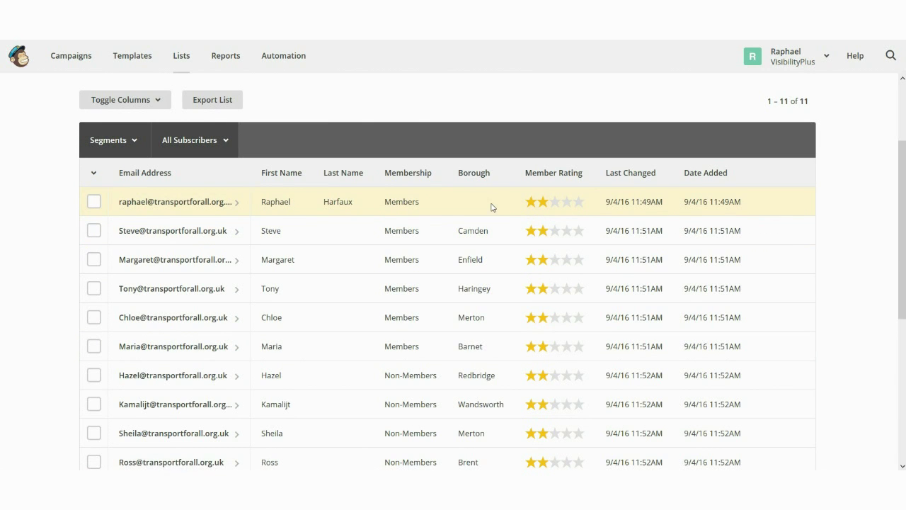
click(189, 204)
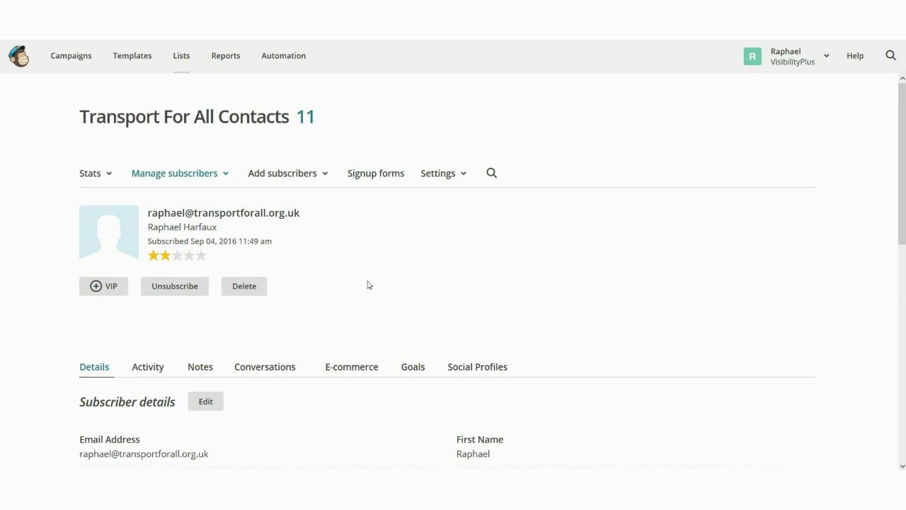
scroll(366, 285, down, 2)
click(206, 248)
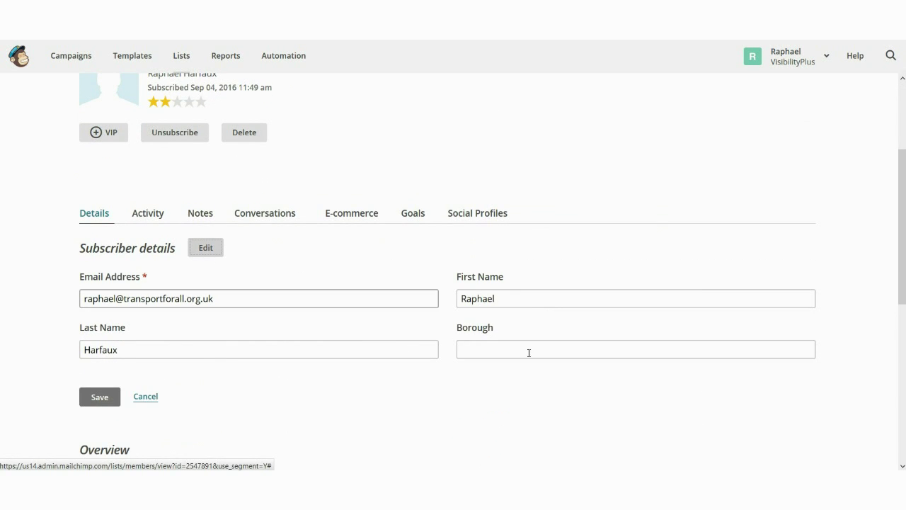
click(517, 349)
text(Isl)
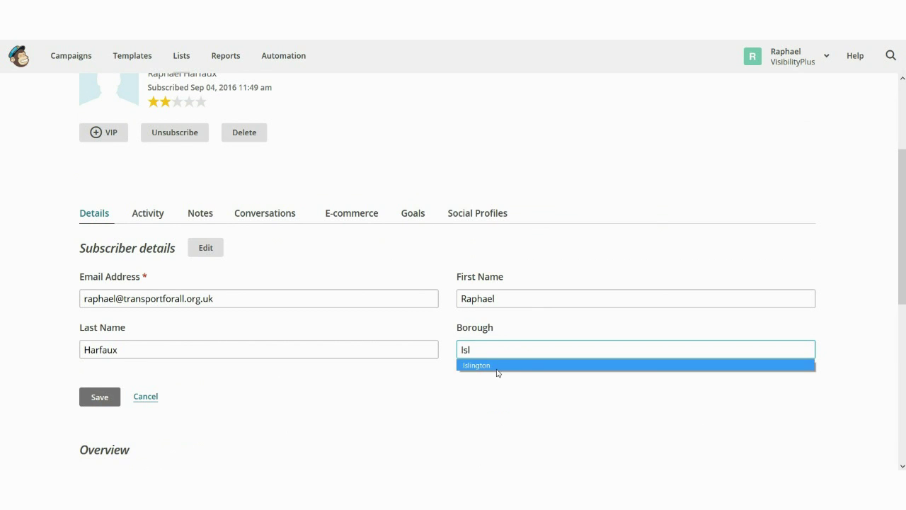
click(497, 367)
click(98, 400)
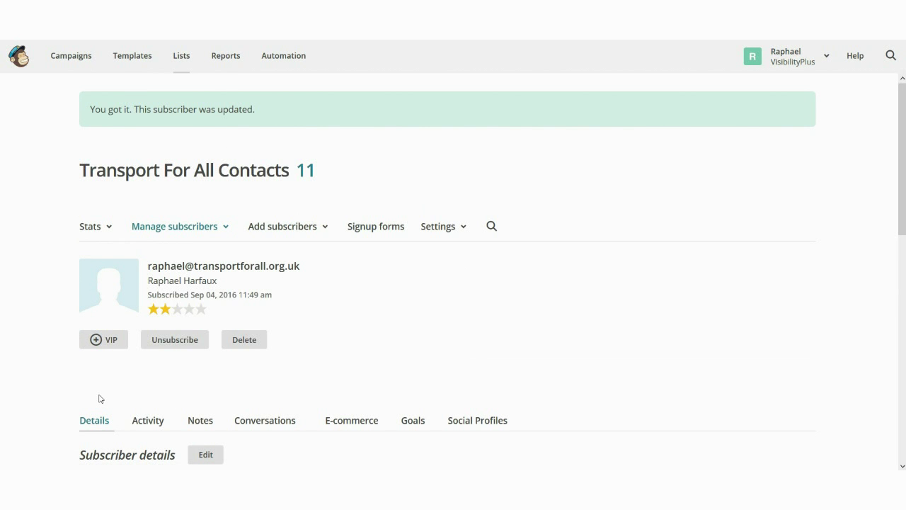
click(302, 174)
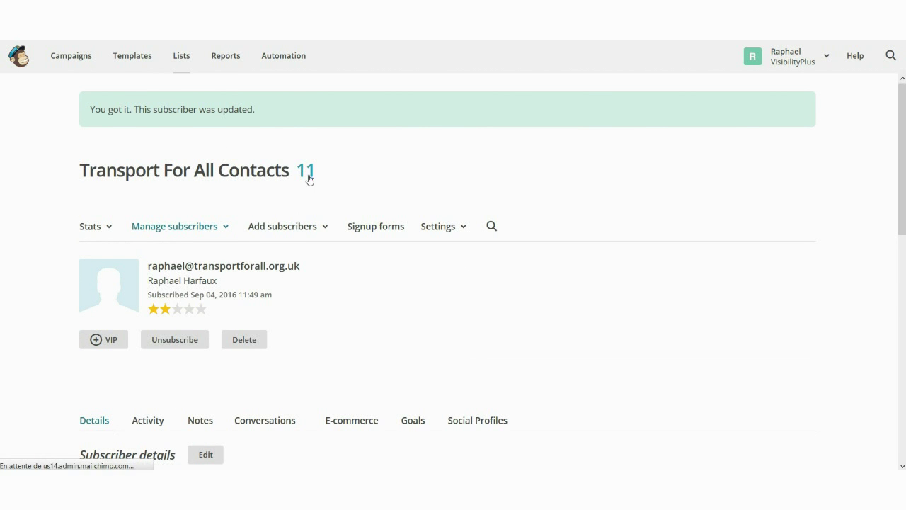
scroll(330, 279, down, 1)
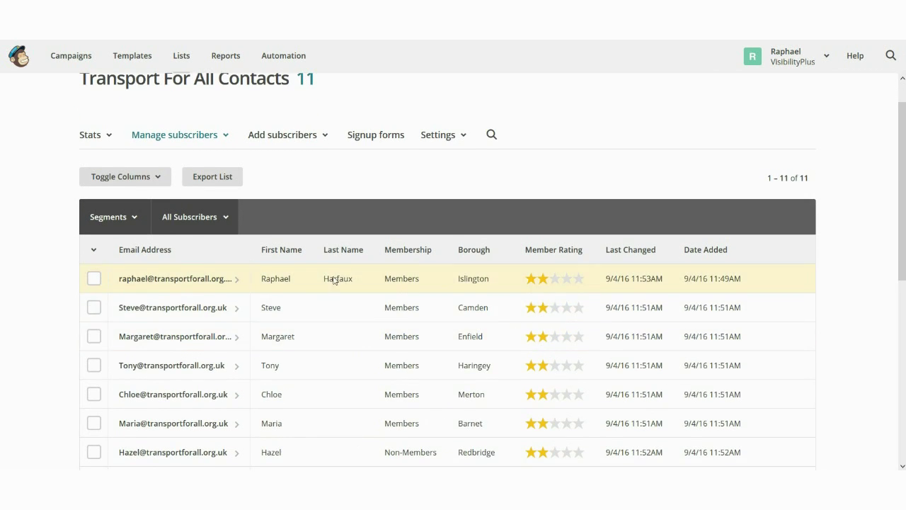
- Start a new segment of the list whose subscribers match all of the conditions
click(135, 222)
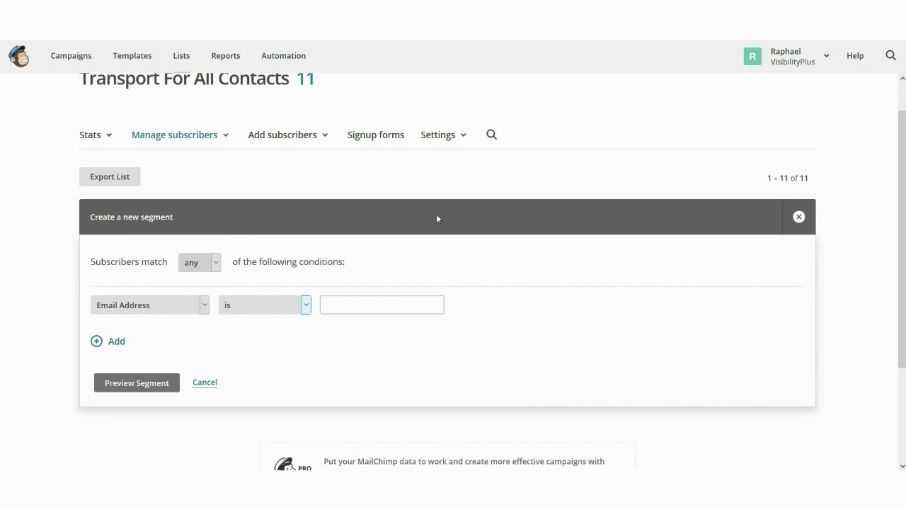
click(798, 217)
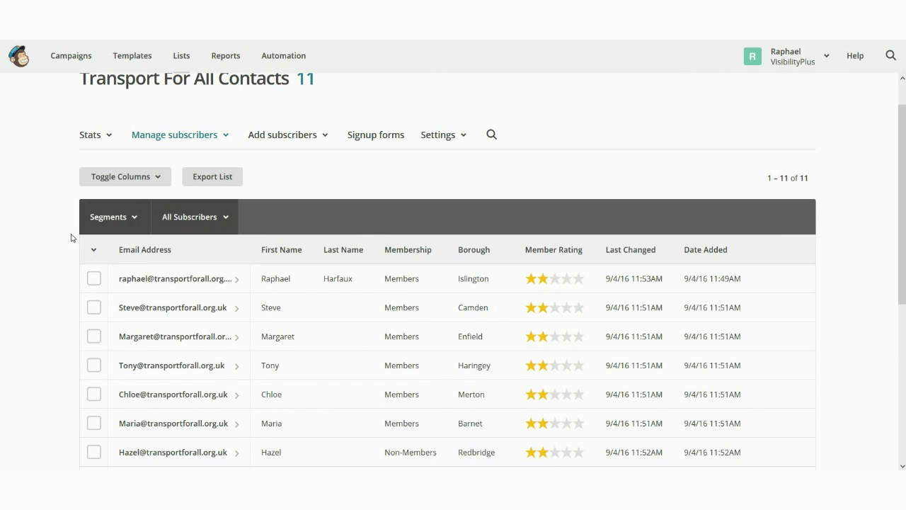
click(130, 218)
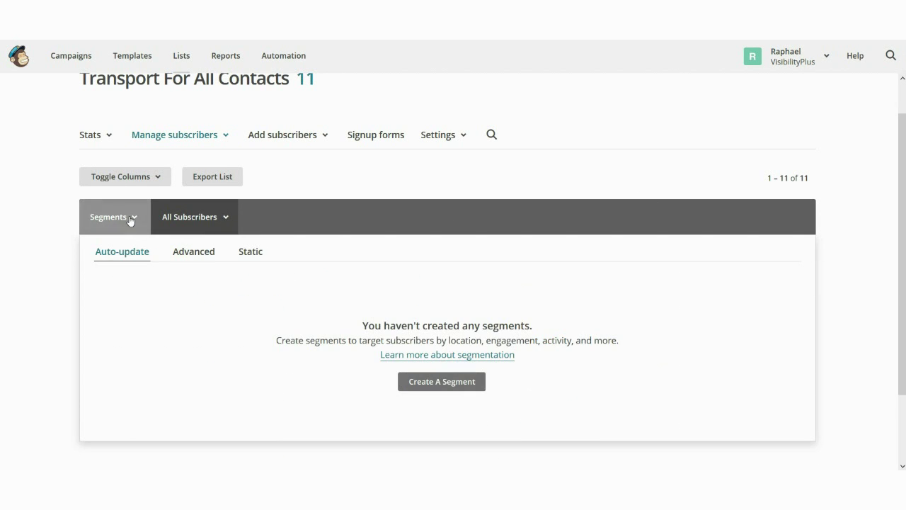
click(457, 382)
click(216, 263)
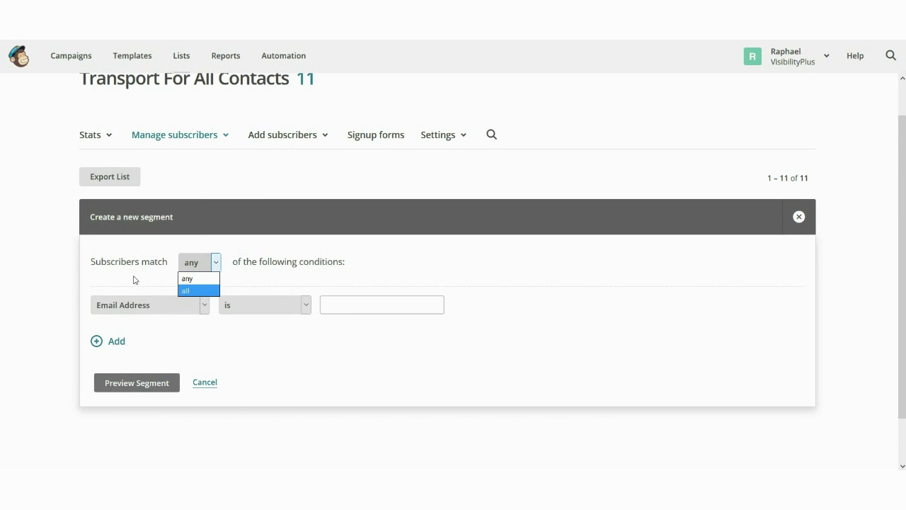
click(196, 292)
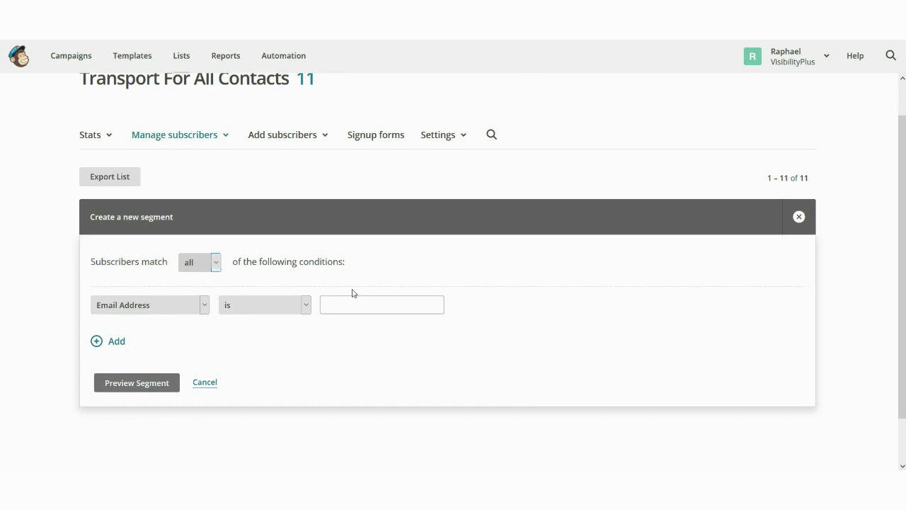
- Set the segment condition to Membership one of Members and preview the segment
click(205, 308)
click(204, 309)
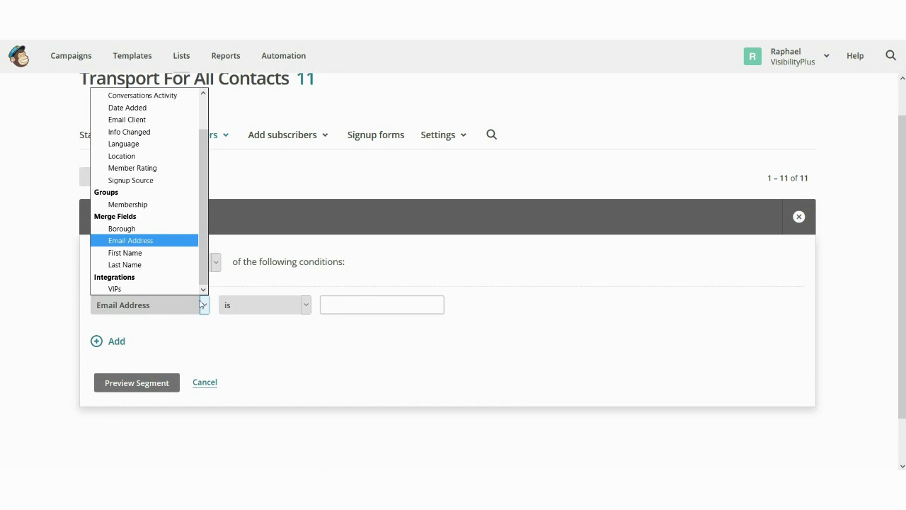
click(140, 204)
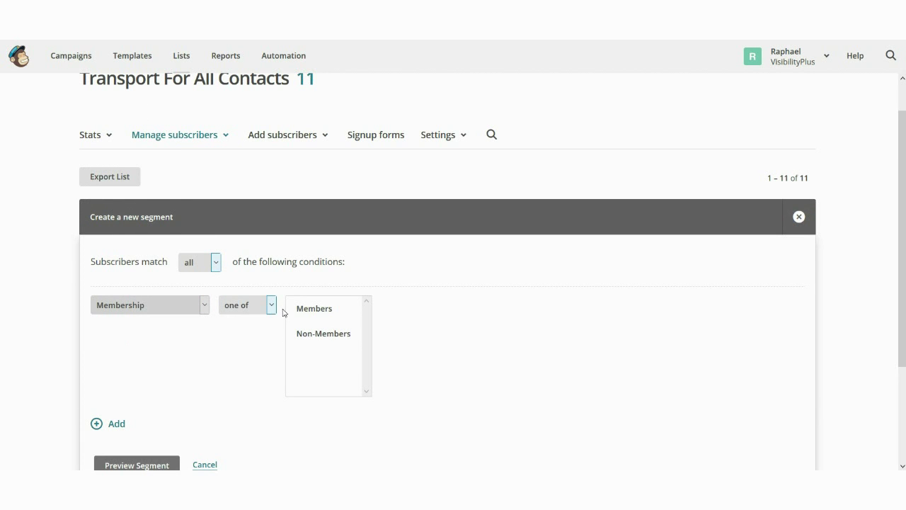
click(319, 309)
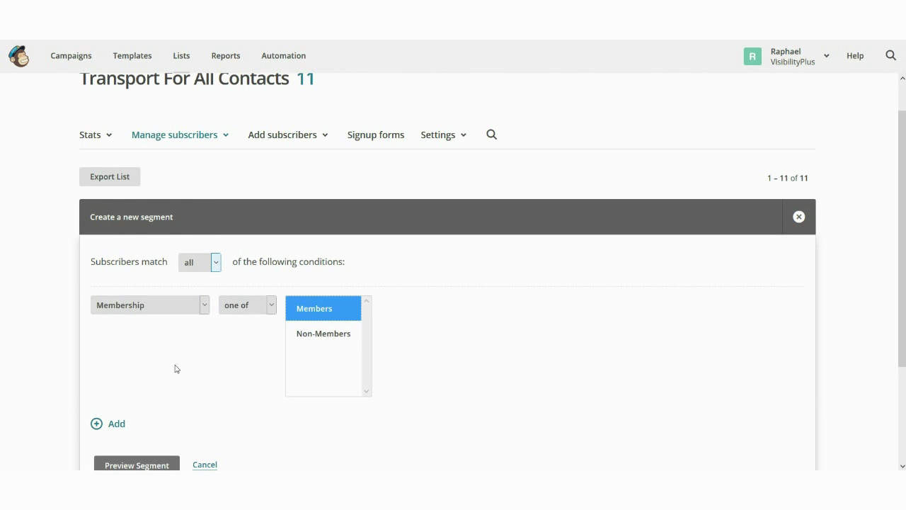
scroll(177, 368, down, 1)
click(150, 389)
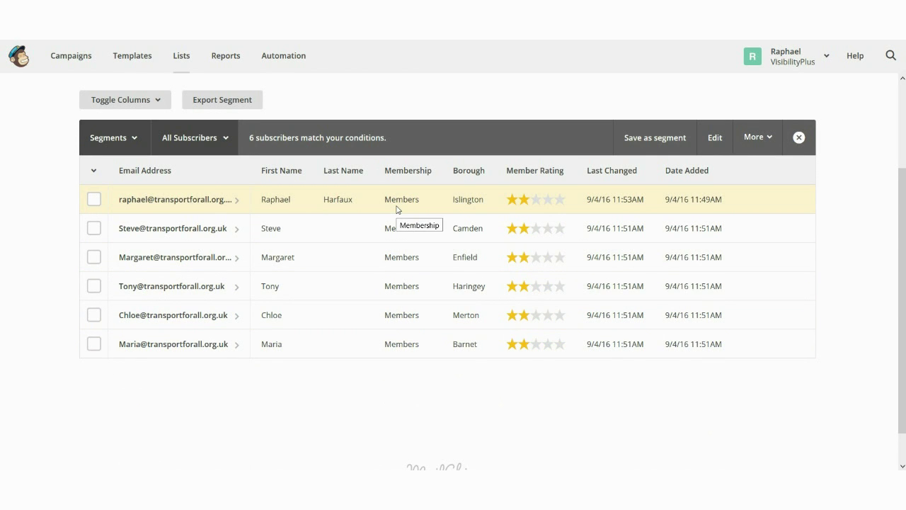
- Save the previewed subscribers as an auto-updating segment named Members and check it among the saved segments
click(650, 141)
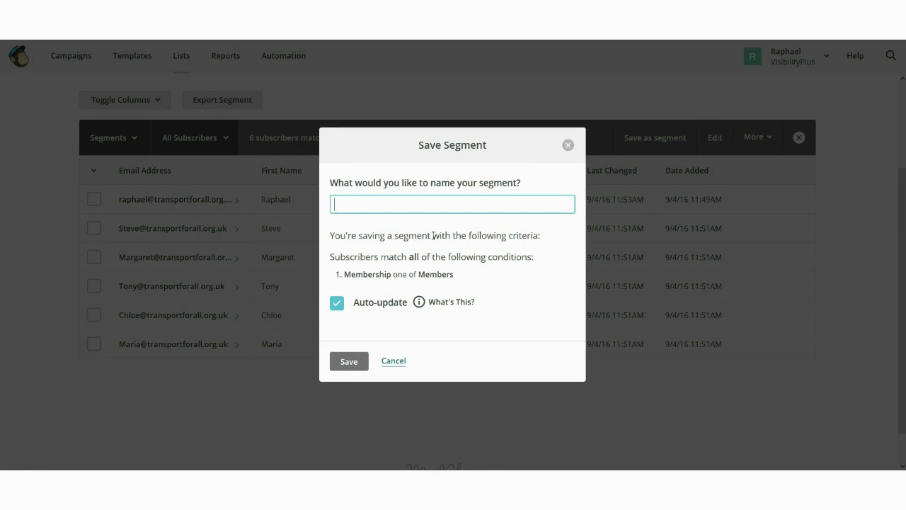
text(Members)
click(354, 362)
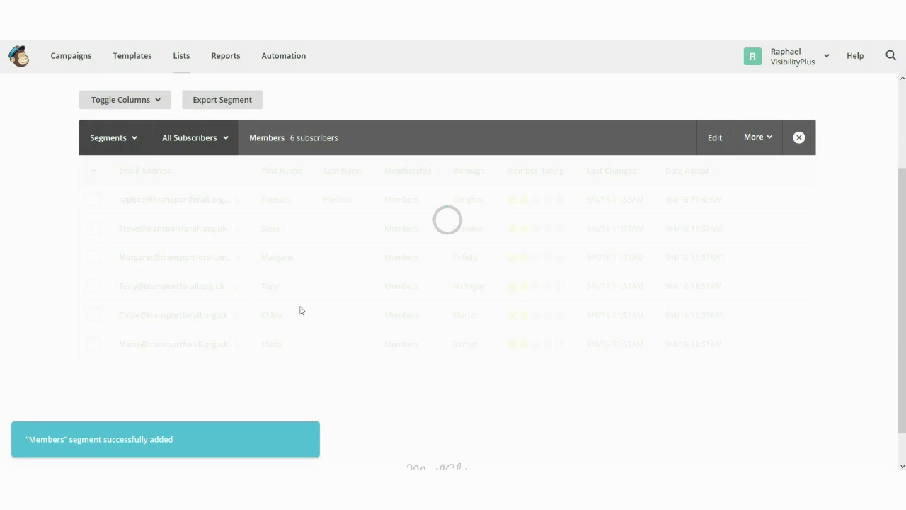
click(132, 145)
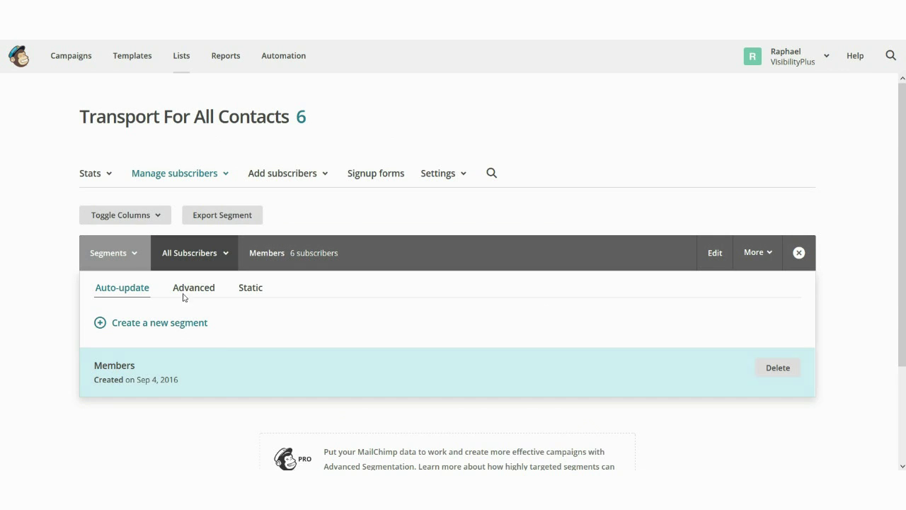
- Create a regular campaign addressed to the saved segment Members and continue to the campaign setup
click(74, 58)
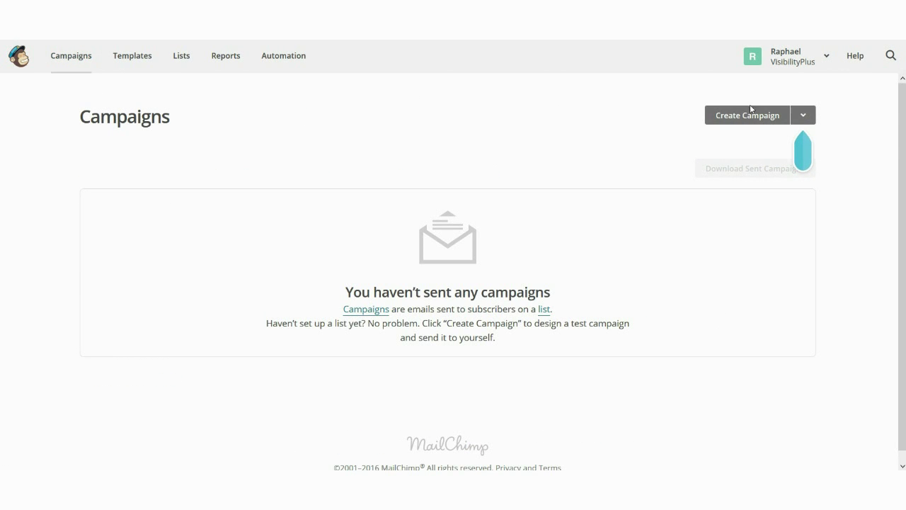
click(748, 118)
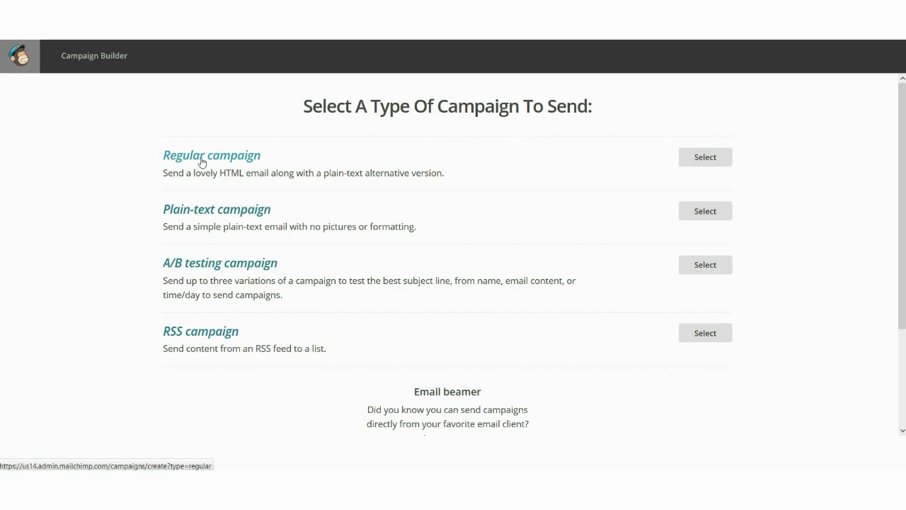
click(693, 160)
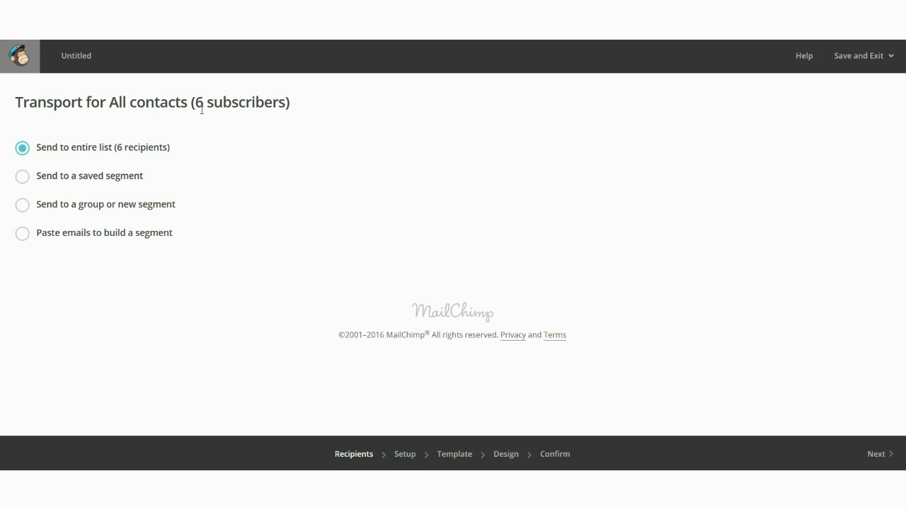
click(22, 177)
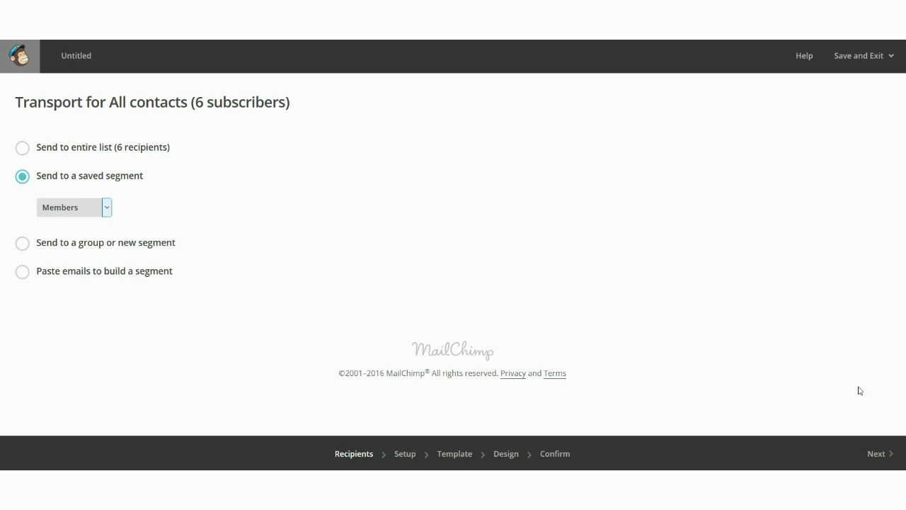
click(878, 454)
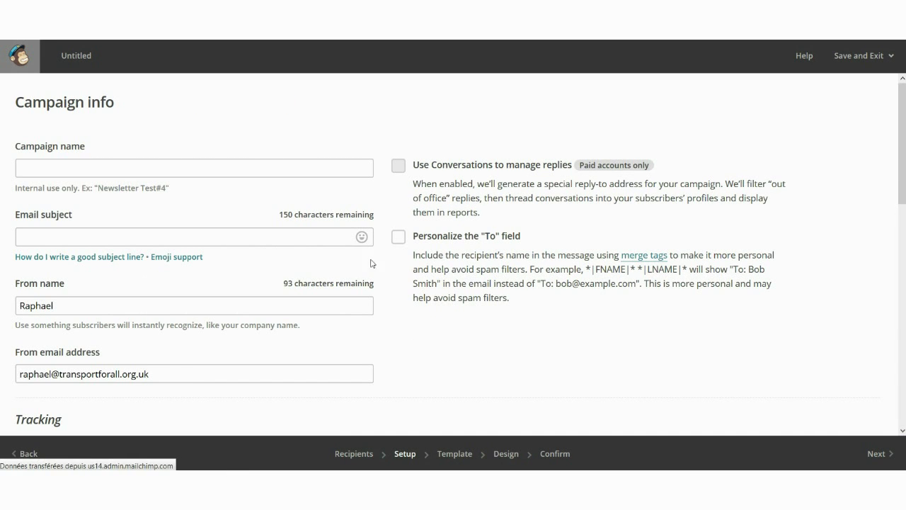
- Name the campaign Enewsletter1 in the campaign info
click(290, 173)
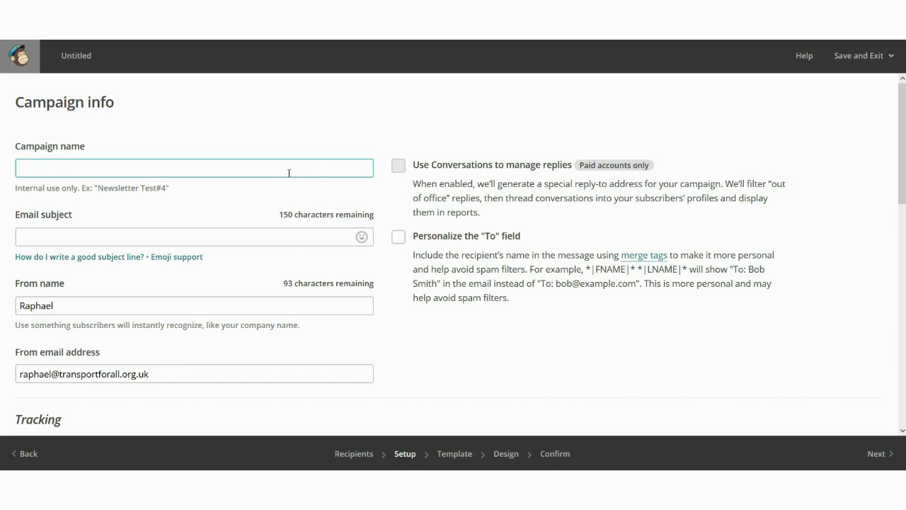
text(E)
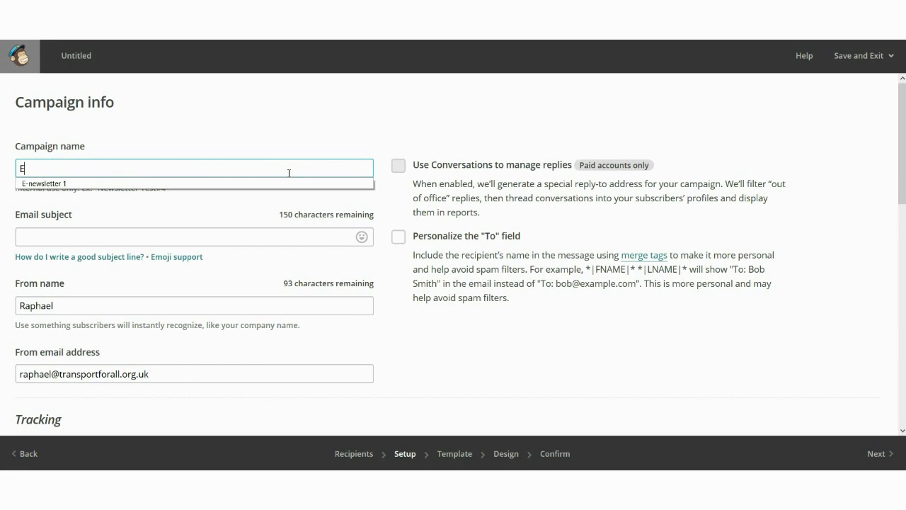
text(ne)
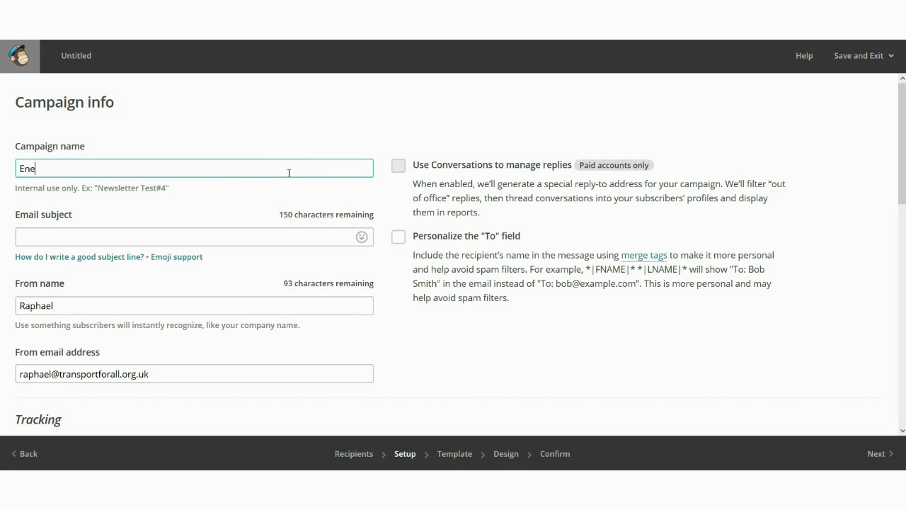
text(wsletter1)
- Begin the email subject with the first-name merge tag *|FNAME|* copied from the personalization example, followed by a comma
click(161, 237)
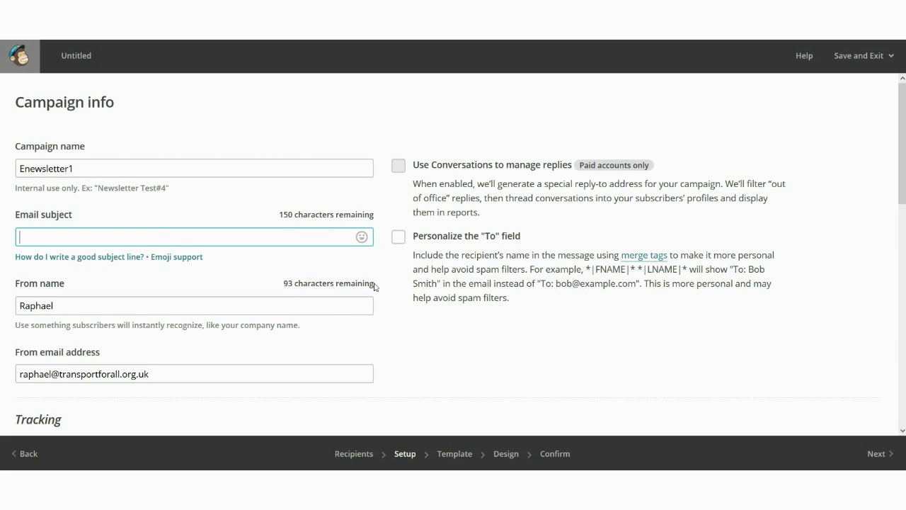
drag(586, 267, 637, 267)
key(ctrl+c)
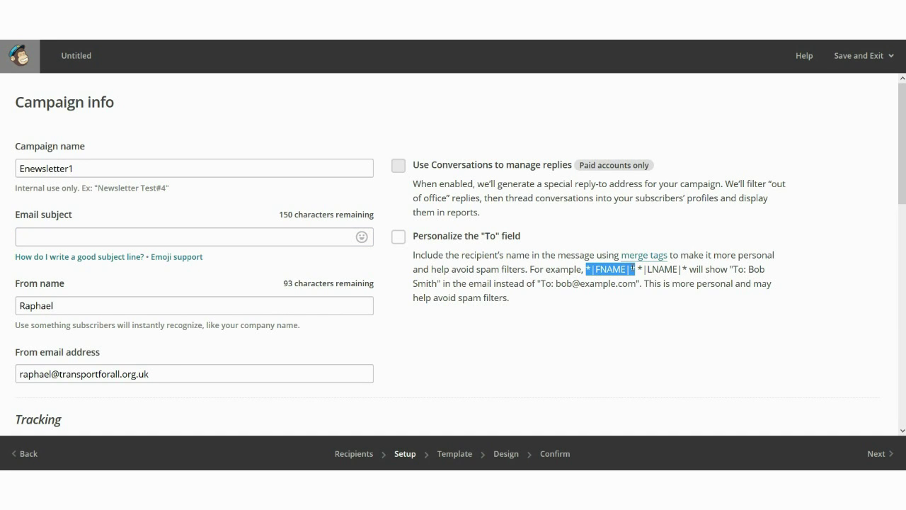
click(120, 234)
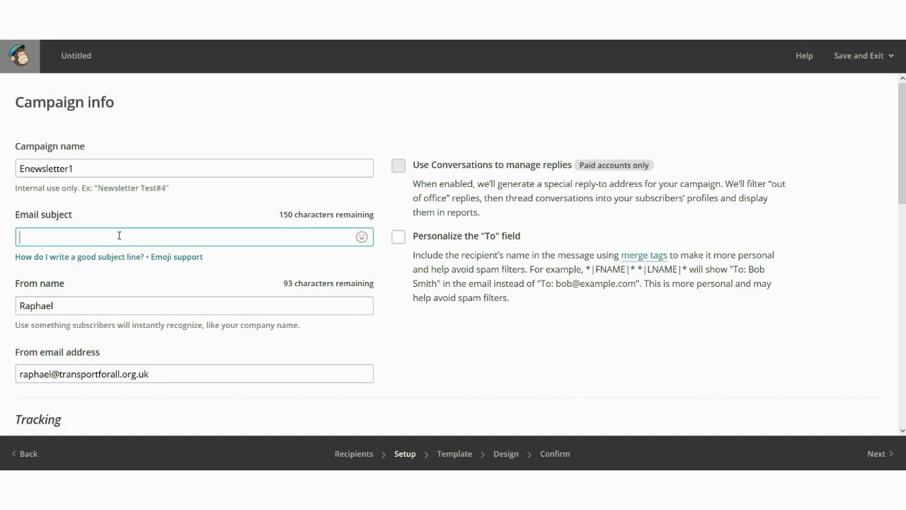
key(ctrl+v)
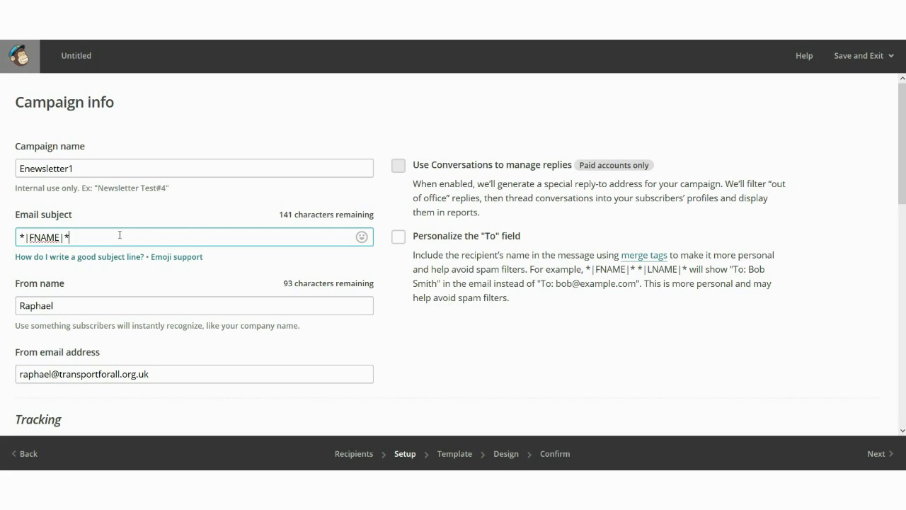
text(,)
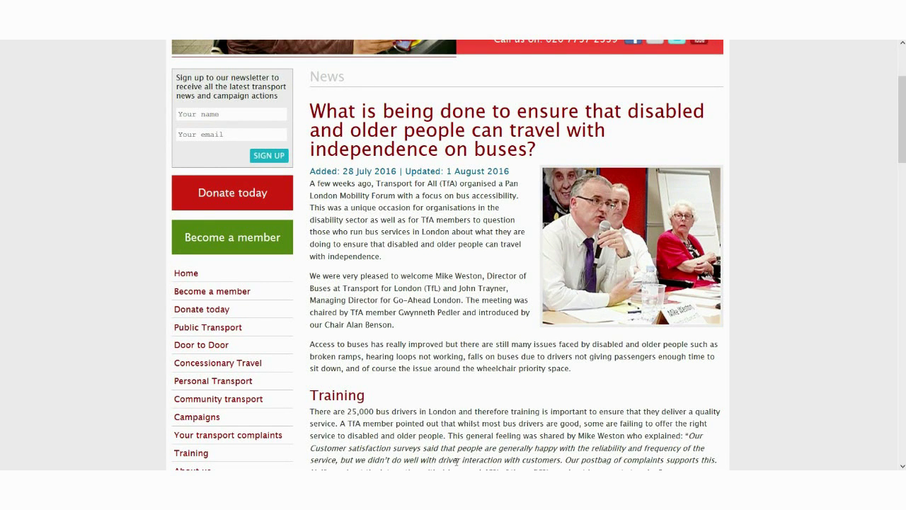
- Complete the email subject with the headline from Notepad, "What is being done to ensure our equal access to buses? - E-Newsletter 1"
key(alt+Tab)
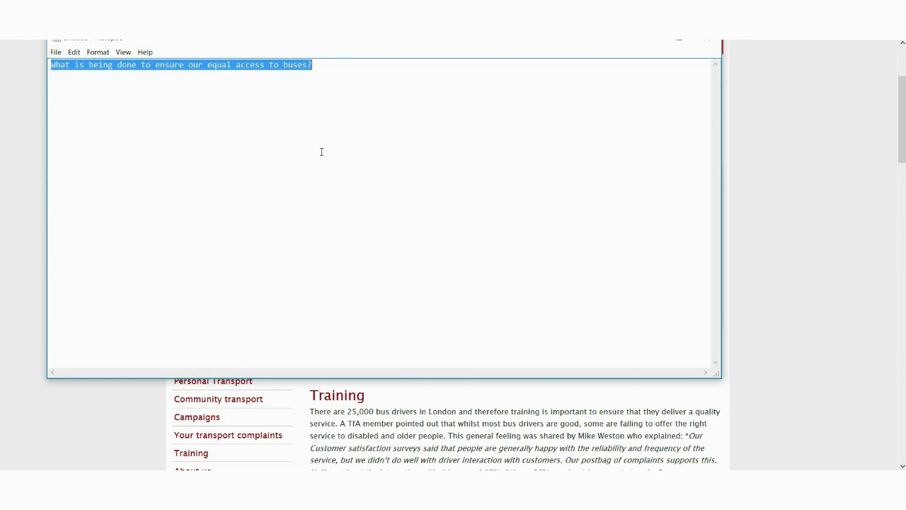
key(alt+Tab)
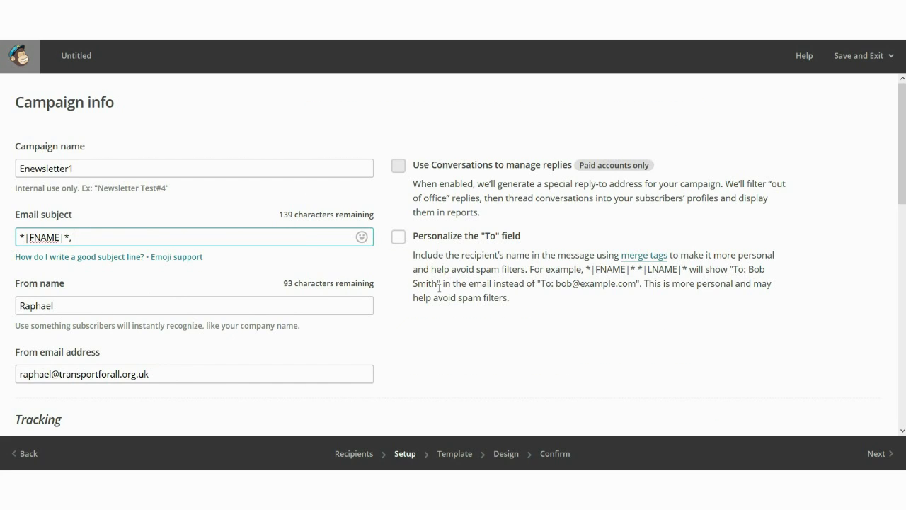
text(What is being done to ensure our equal access to buses?)
text(-)
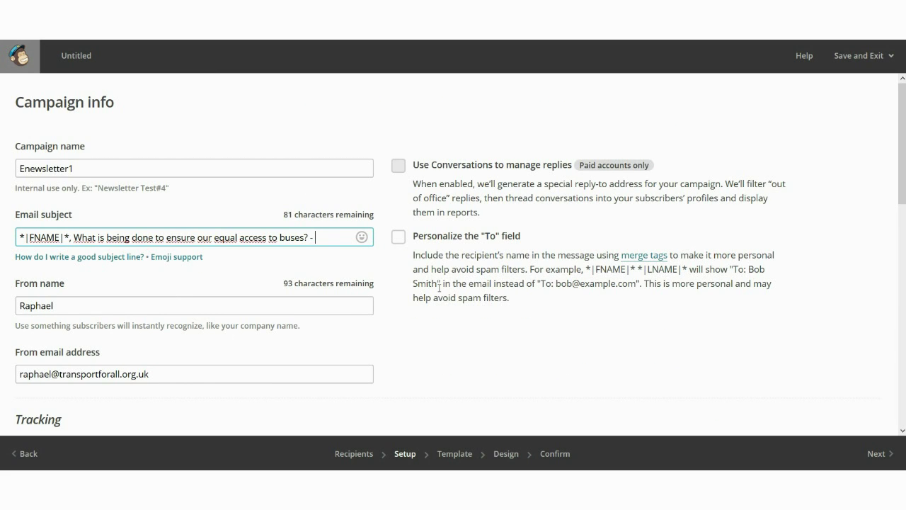
text(E-Newsletter 1)
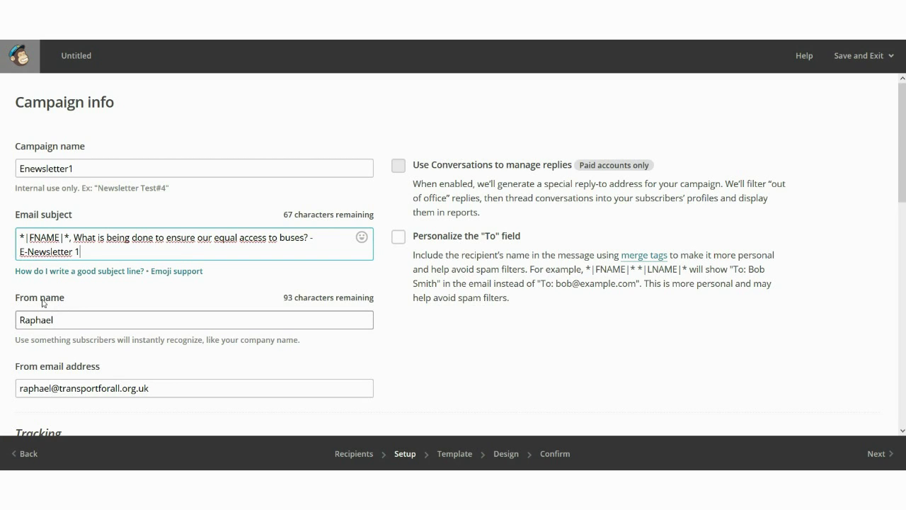
- Append "- Transport for All" to the sender's first name in the From name and continue to the template selection
click(83, 318)
text(-)
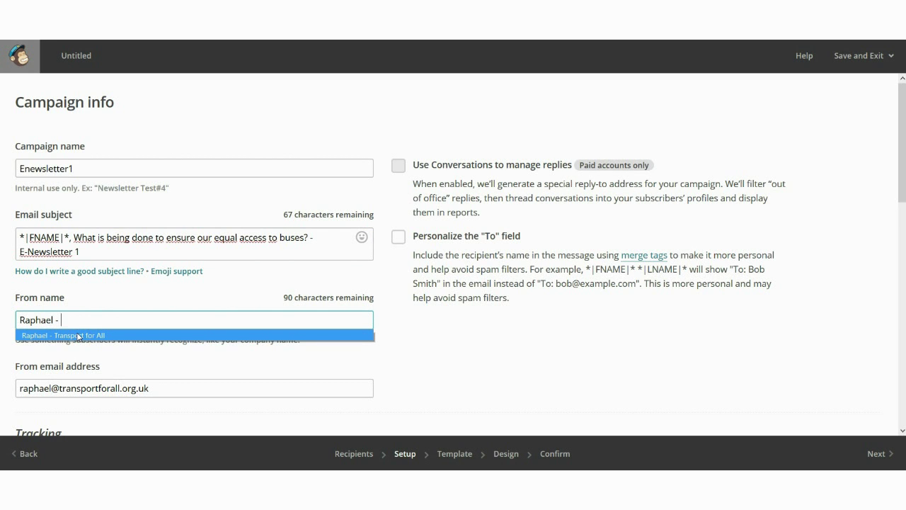
click(78, 336)
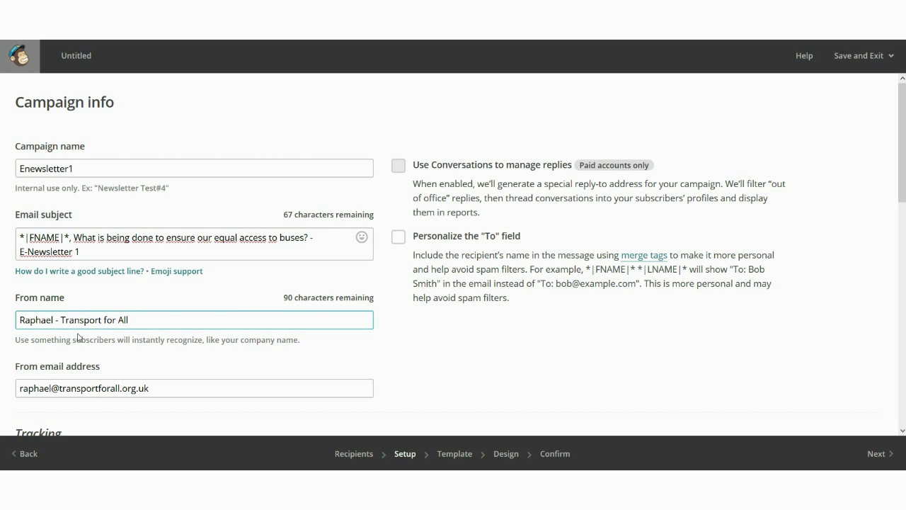
scroll(101, 339, down, 2)
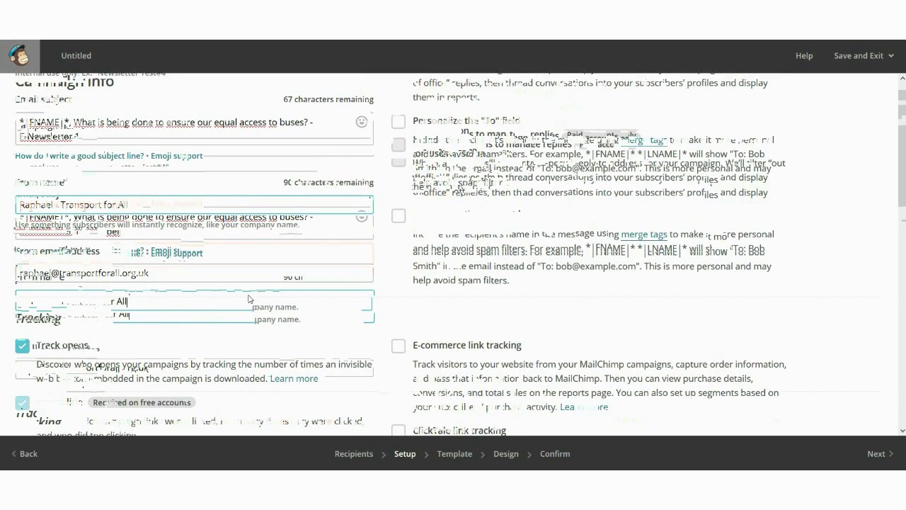
scroll(251, 297, down, 3)
scroll(252, 298, down, 2)
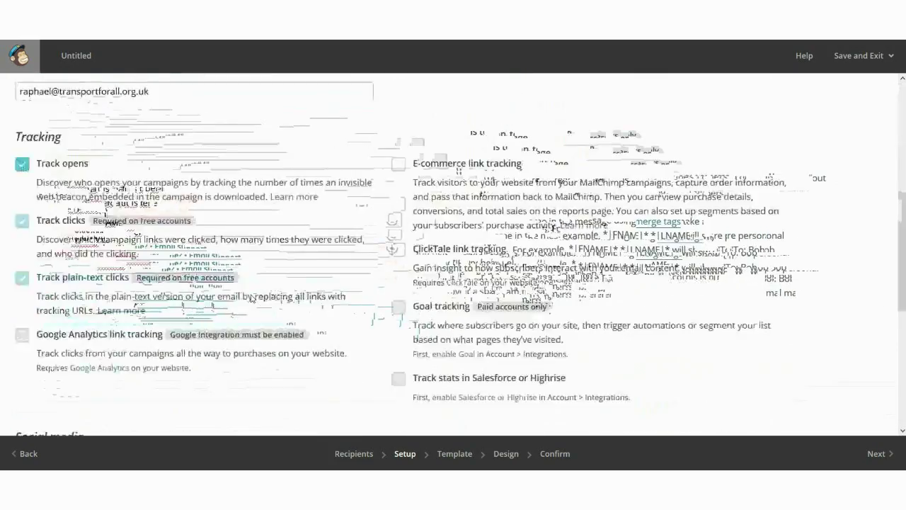
click(901, 461)
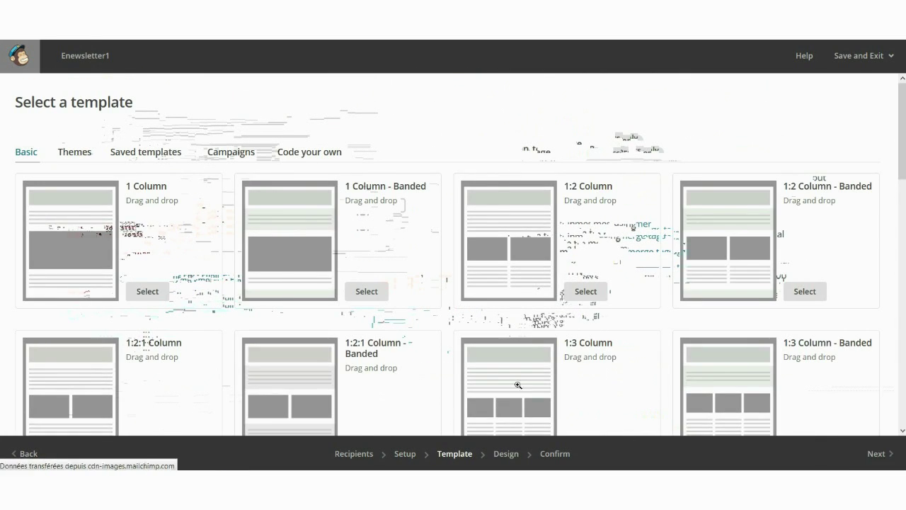
- Preview the Appointment Reminder theme from its header to its footer and close the preview
click(82, 159)
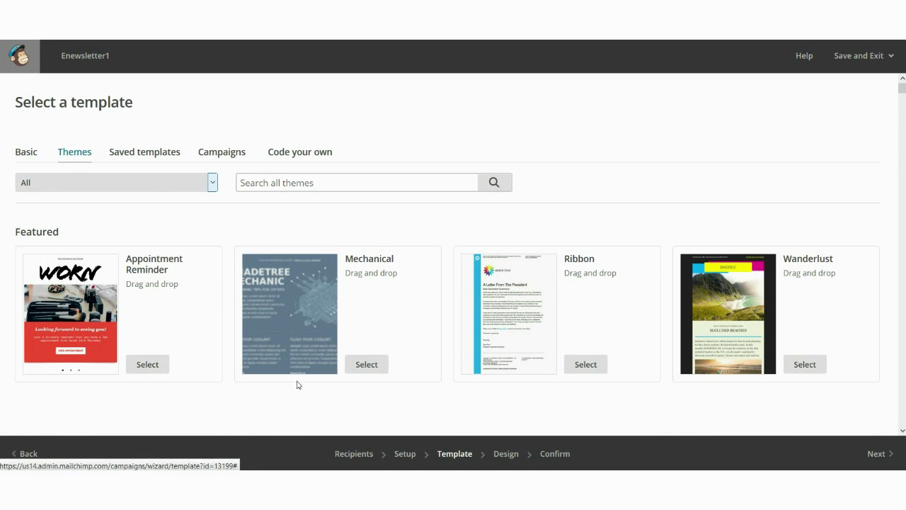
click(61, 315)
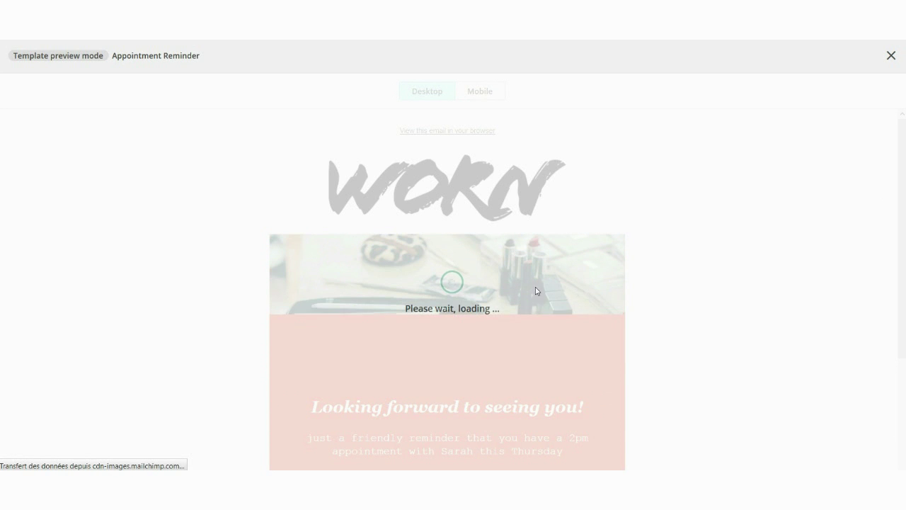
scroll(599, 352, down, 2)
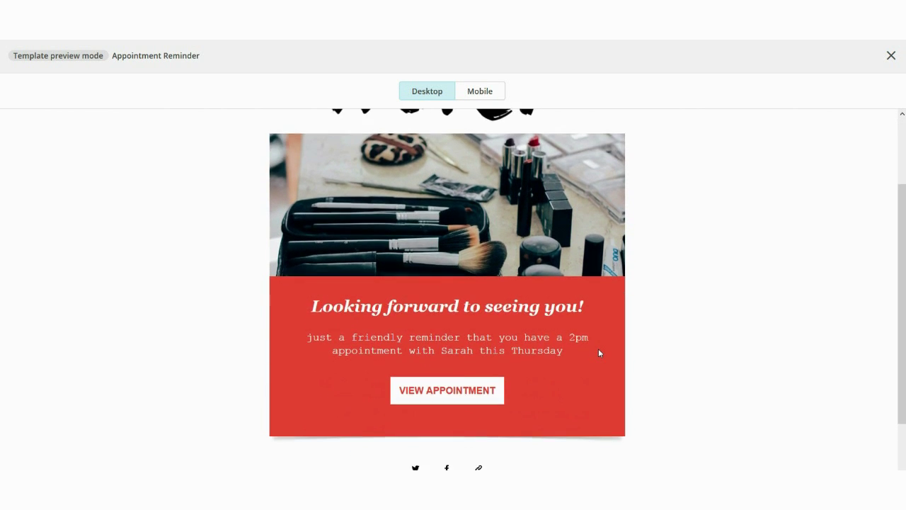
scroll(598, 351, down, 1)
scroll(599, 351, up, 3)
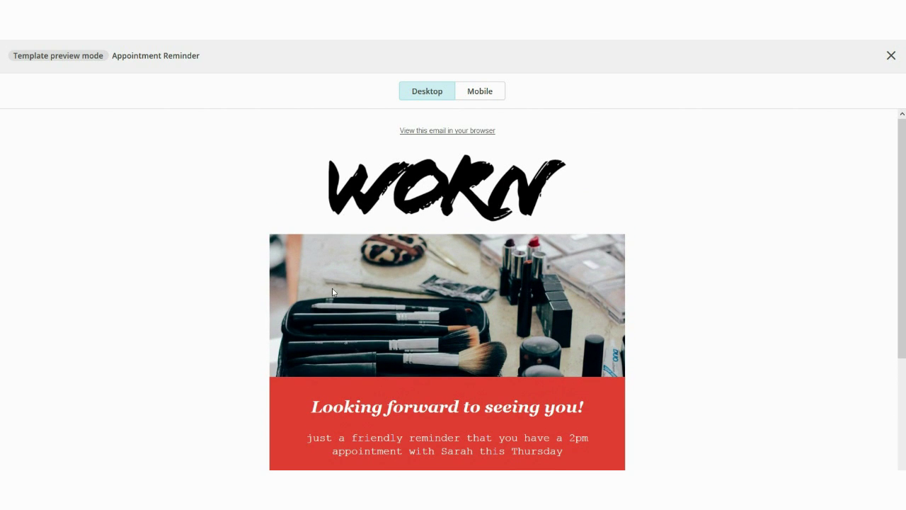
scroll(598, 359, down, 2)
scroll(594, 357, up, 2)
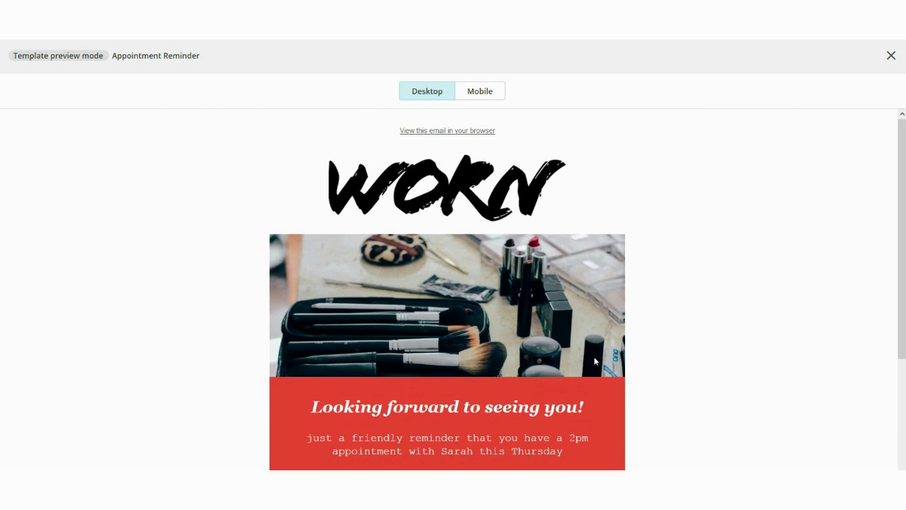
click(890, 55)
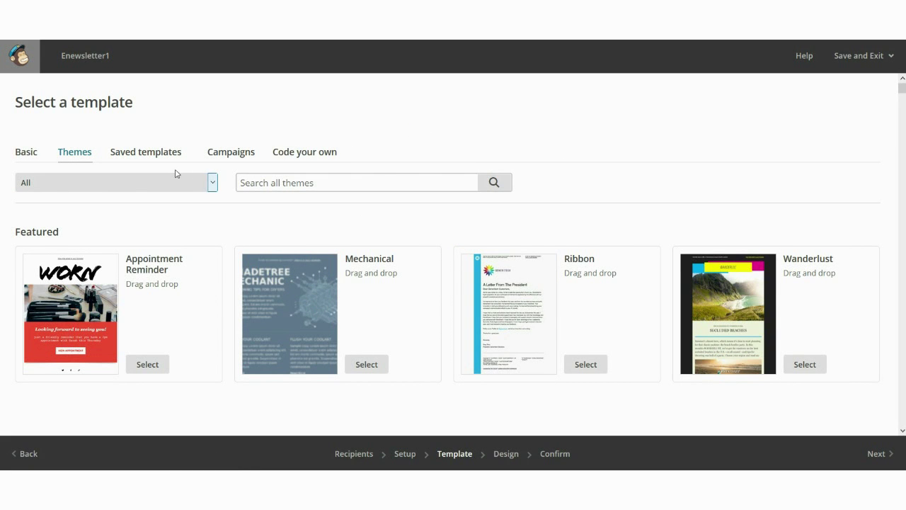
- Return from the themes to the basic templates and select the 1 Column template for the campaign
click(213, 181)
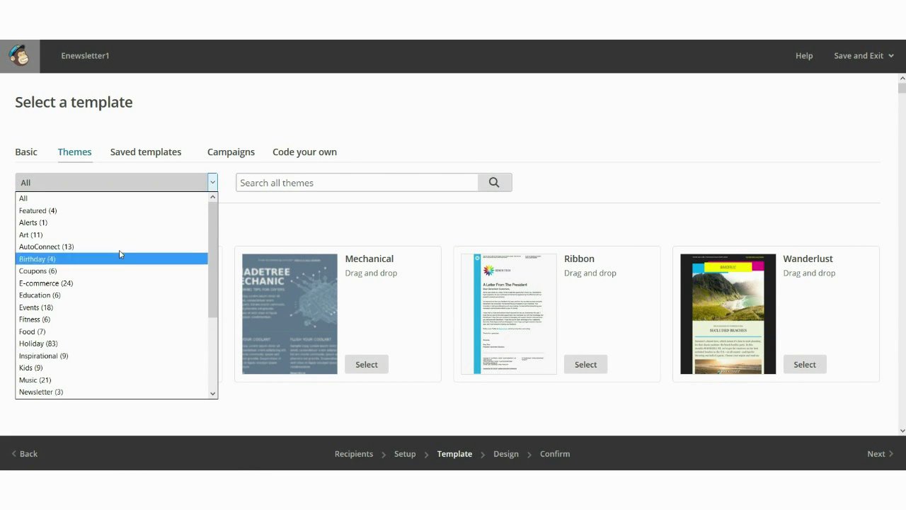
click(26, 153)
click(27, 153)
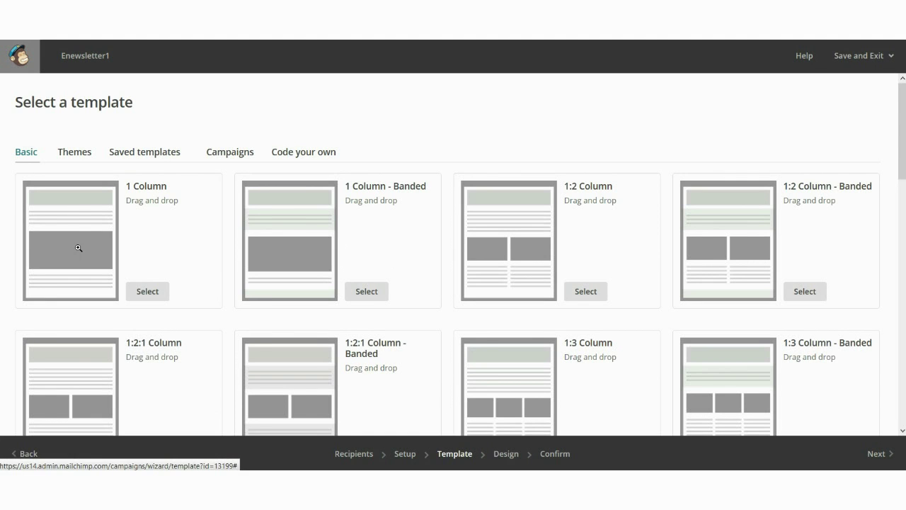
click(156, 295)
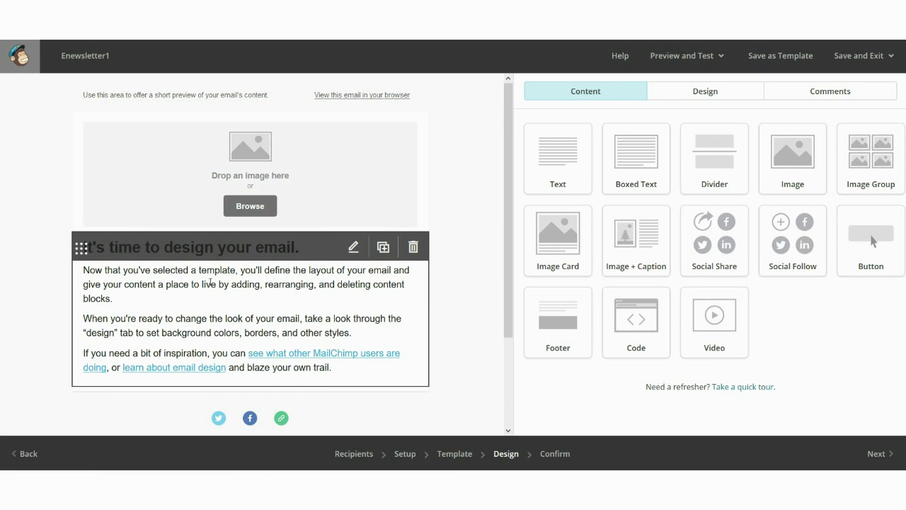
- Delete the placeholder preview text from the first column of the email's preheader block
click(202, 304)
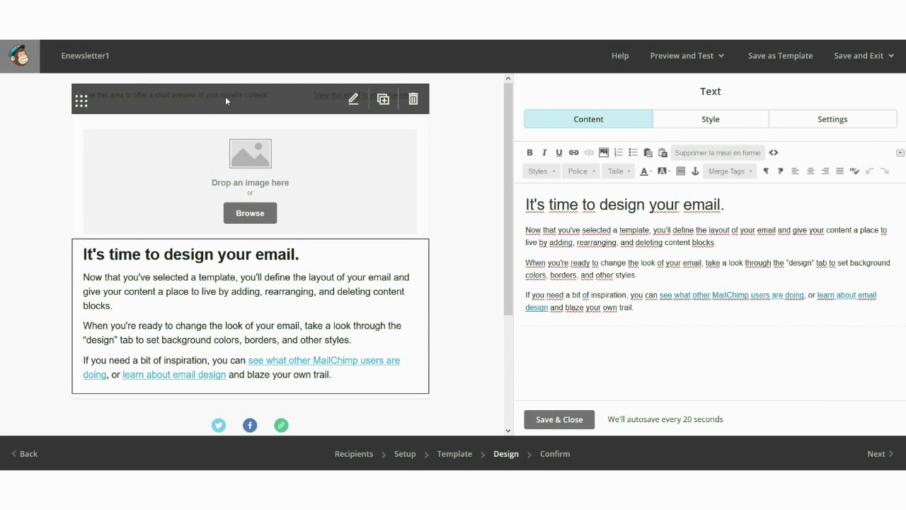
click(225, 96)
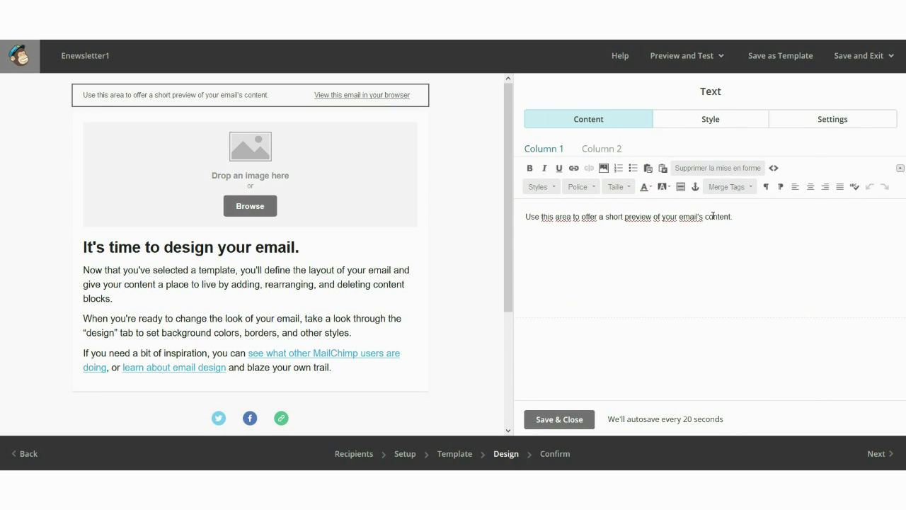
key(ctrl+a)
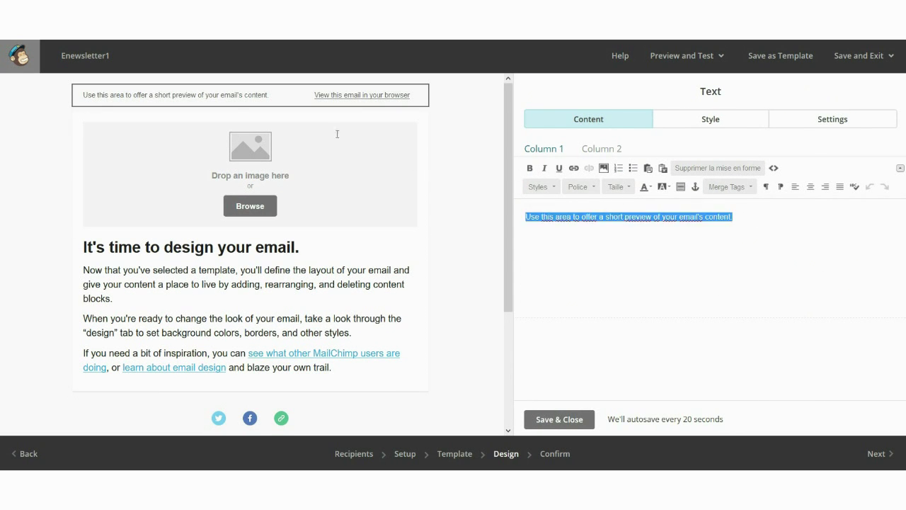
key(BackSpace)
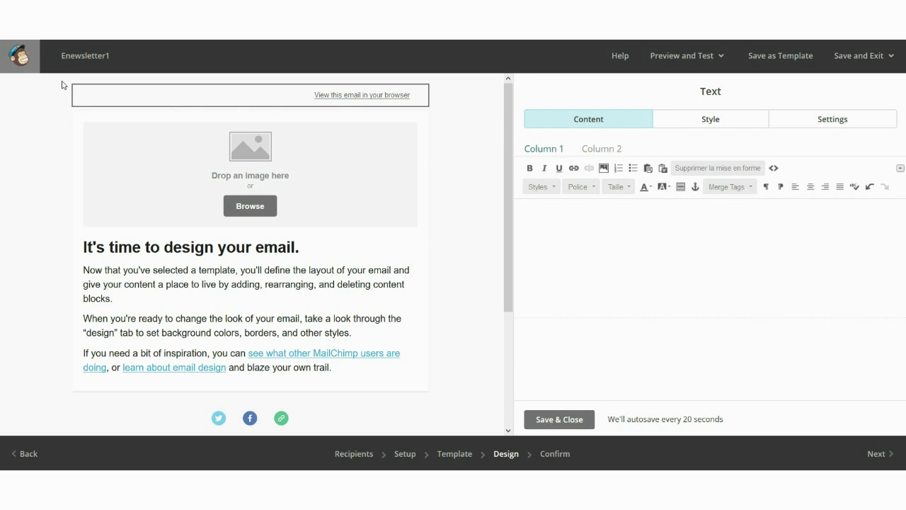
- Format the phrase "Now that you've selected a template" in the main text block in Lucida, size 24 and red
click(181, 270)
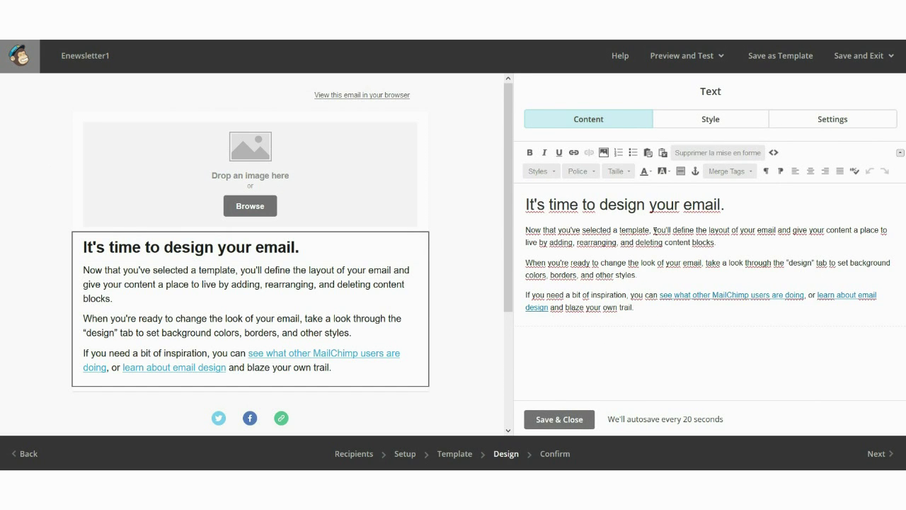
drag(524, 229, 650, 233)
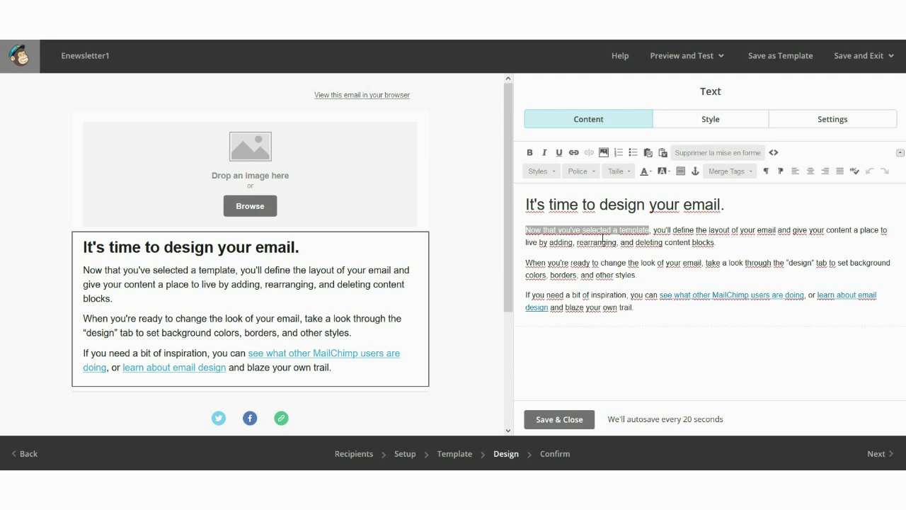
click(618, 170)
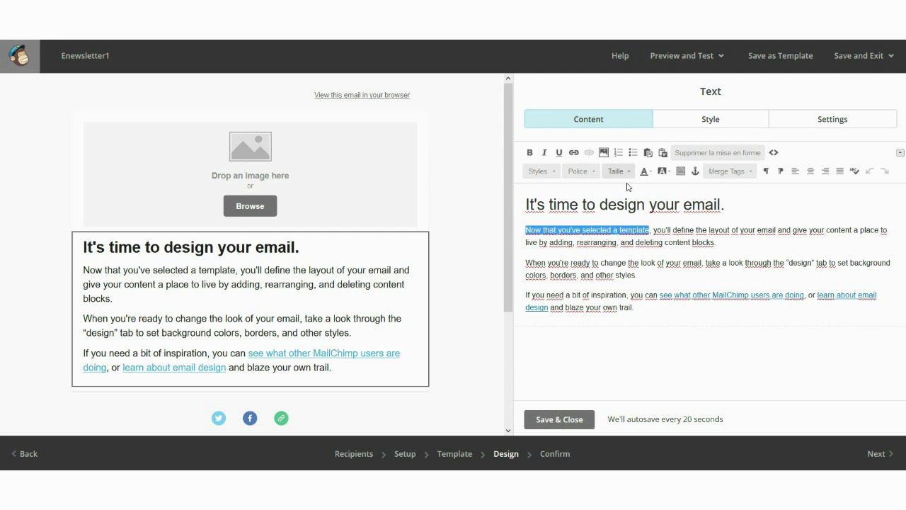
click(614, 251)
click(584, 170)
click(592, 259)
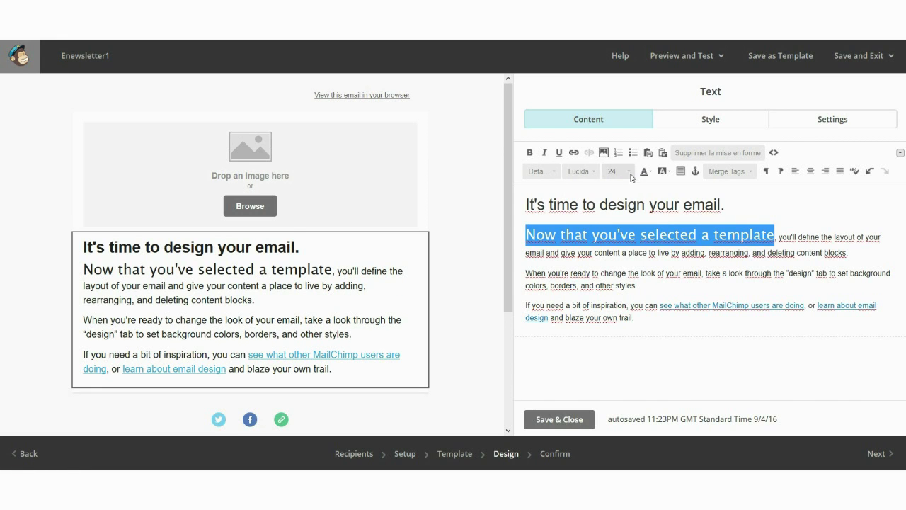
click(647, 172)
click(645, 217)
- View the link types available for the selected red phrase and cancel the link without inserting it
click(575, 153)
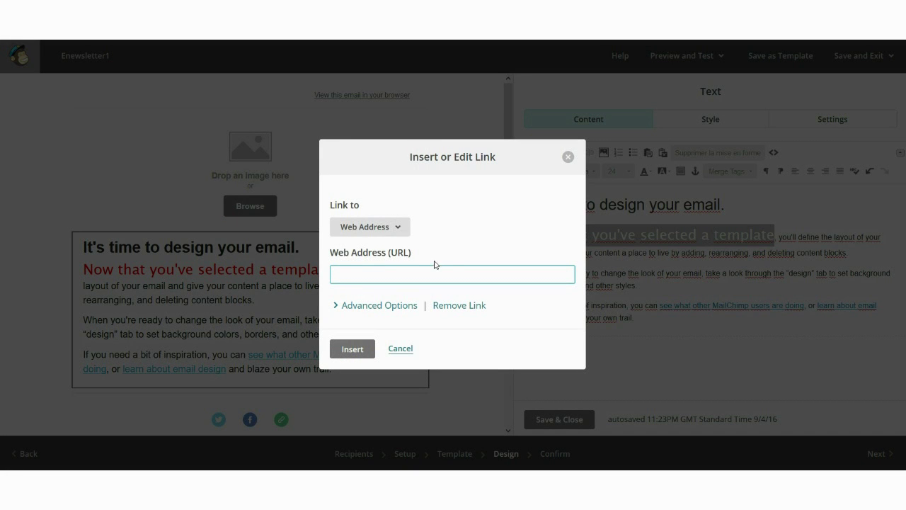
click(393, 231)
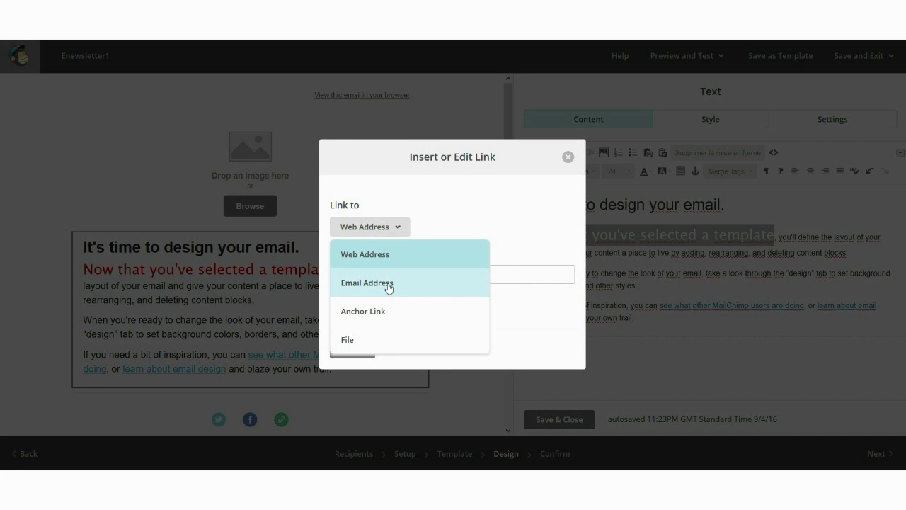
click(398, 202)
click(401, 347)
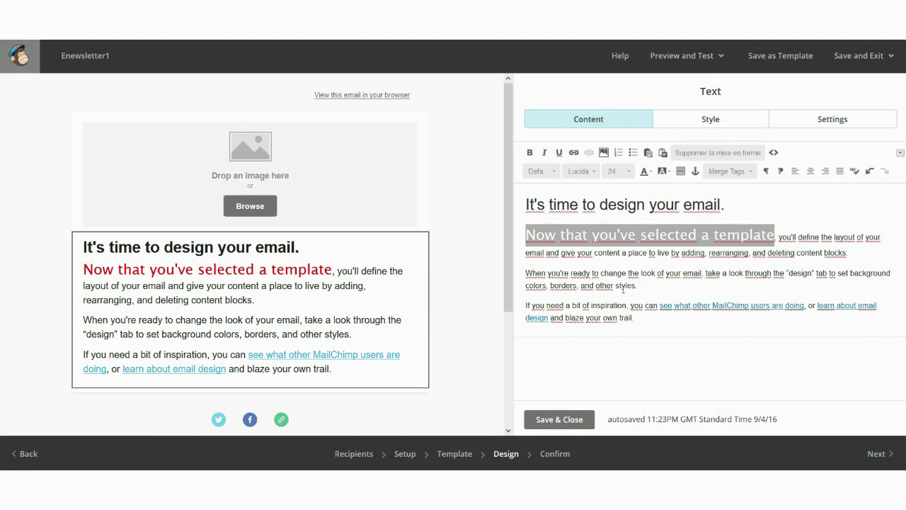
- Save the formatted main text block and delete the whole block from the email
click(546, 425)
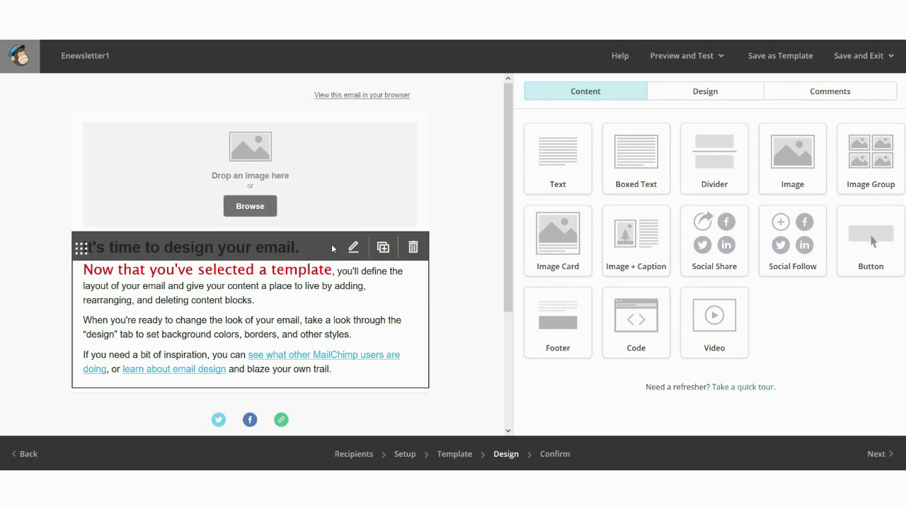
click(414, 249)
click(327, 309)
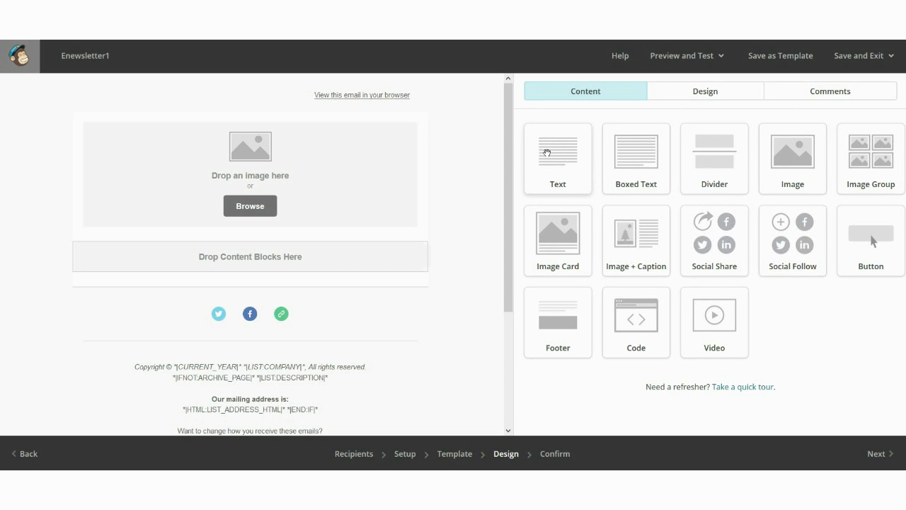
- Add a text block below the image block and replace its placeholder with "What is being done to ensure our equal access to buses?"
drag(547, 152, 278, 258)
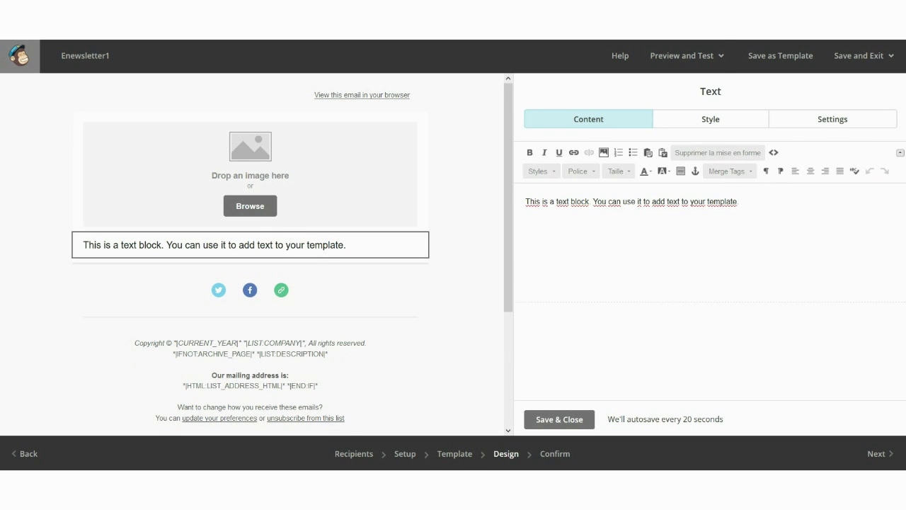
key(alt+Tab)
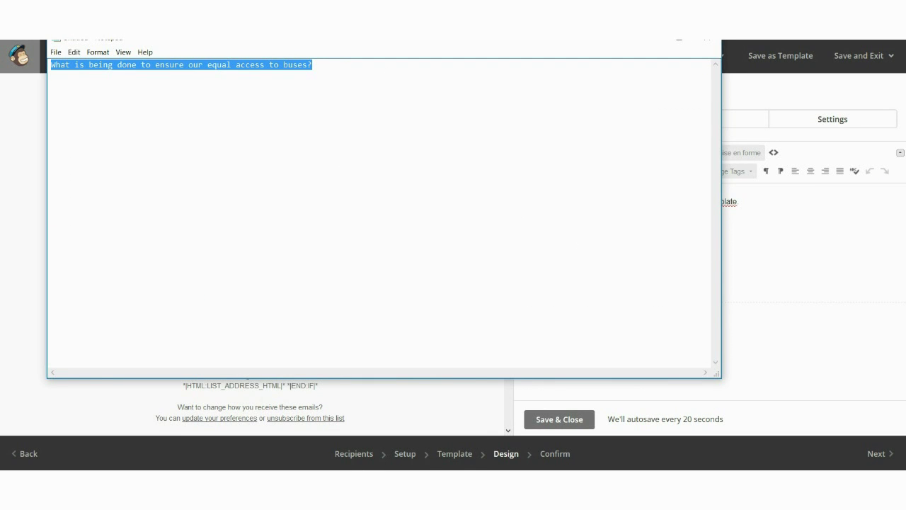
key(alt+Tab)
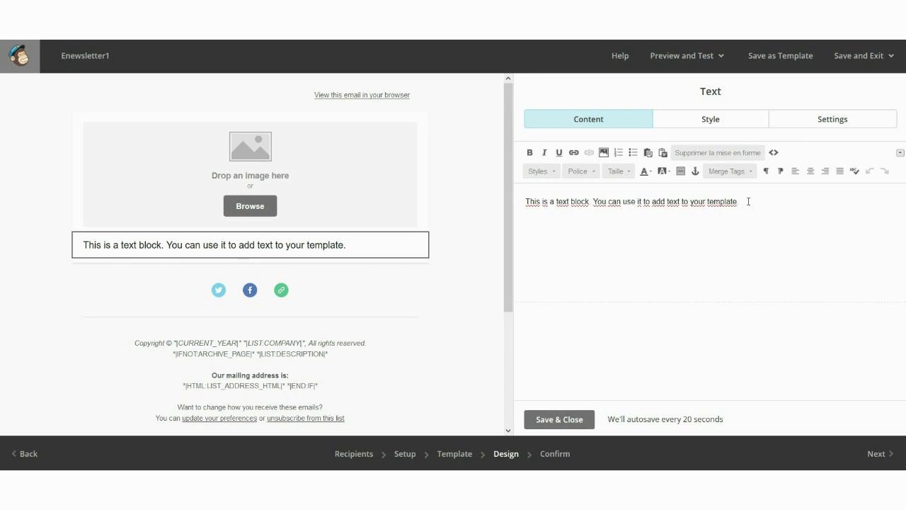
key(ctrl+a)
text(What is being done to ensure our equal access to buses?)
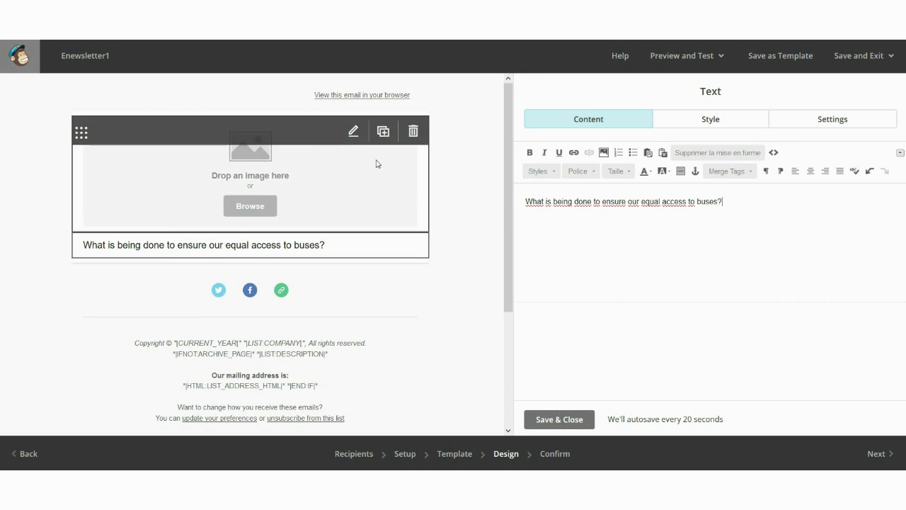
- Format the heading about equal access to buses in bold at size 20 and save the block
key(ctrl+a)
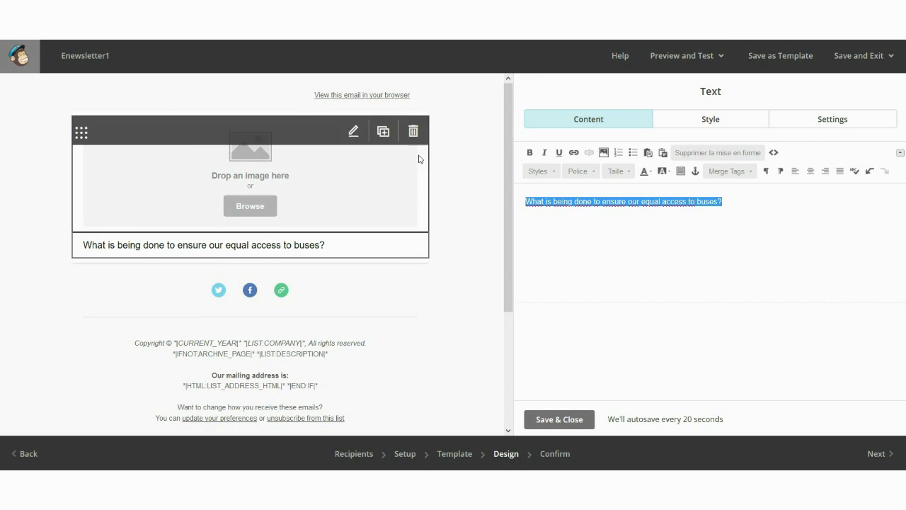
click(627, 171)
click(614, 230)
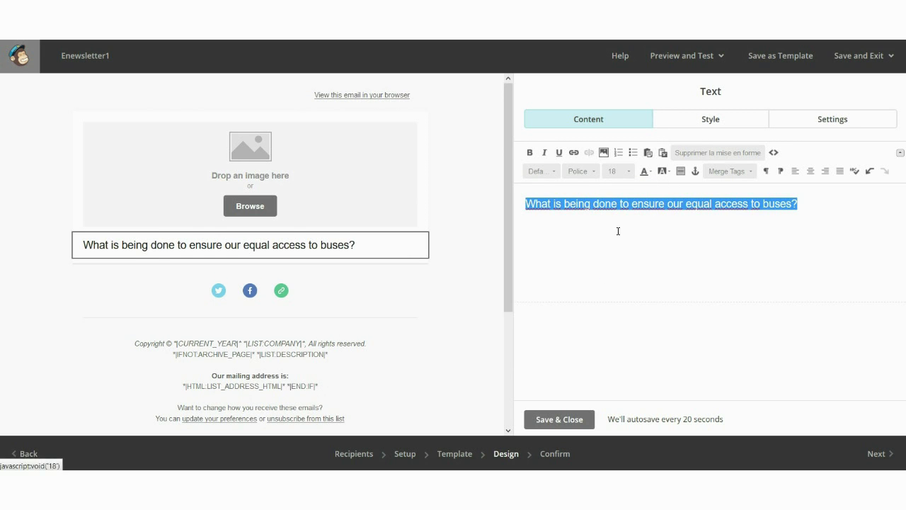
click(529, 152)
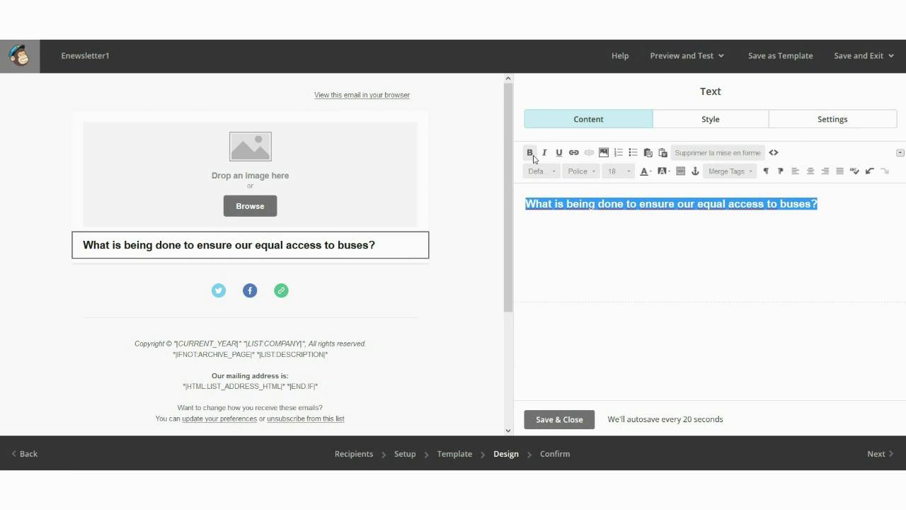
click(627, 171)
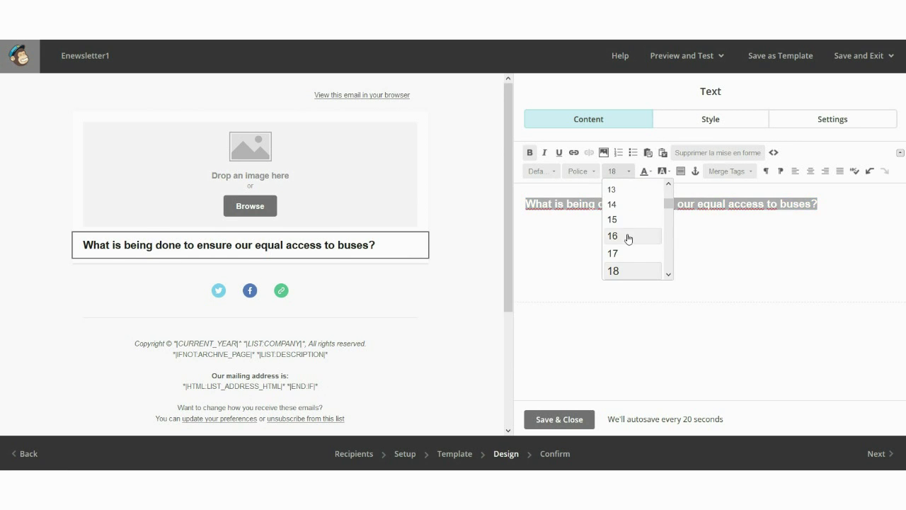
scroll(627, 240, down, 2)
scroll(621, 257, down, 1)
click(619, 249)
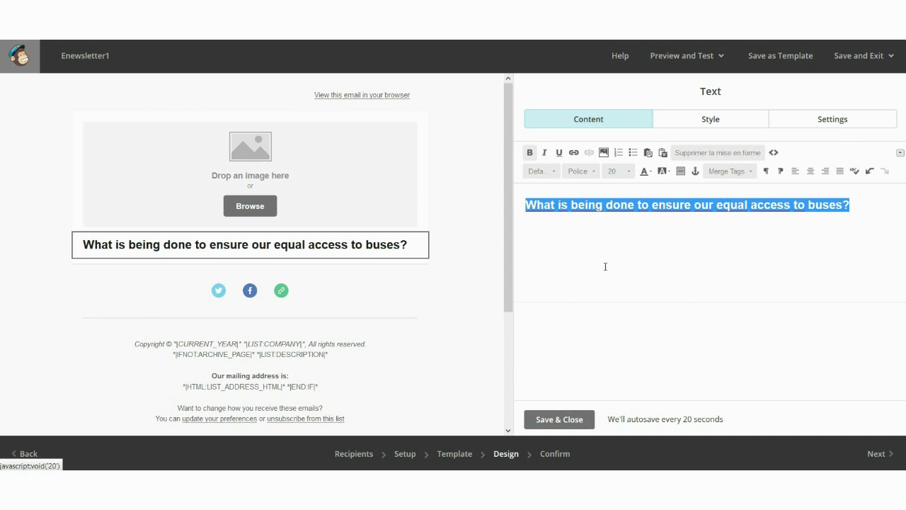
click(559, 418)
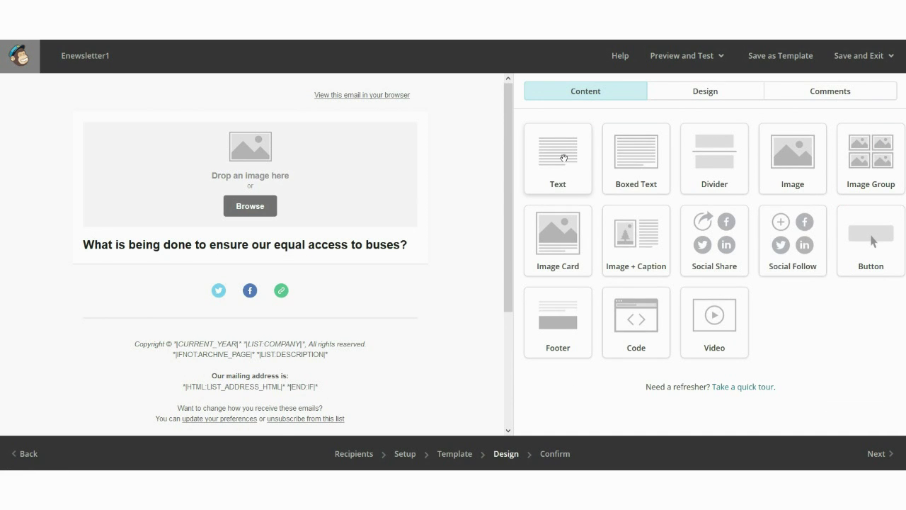
- Add a text block under the heading and copy the first two paragraphs of the bus article from the Transport for All news page
drag(555, 167, 349, 265)
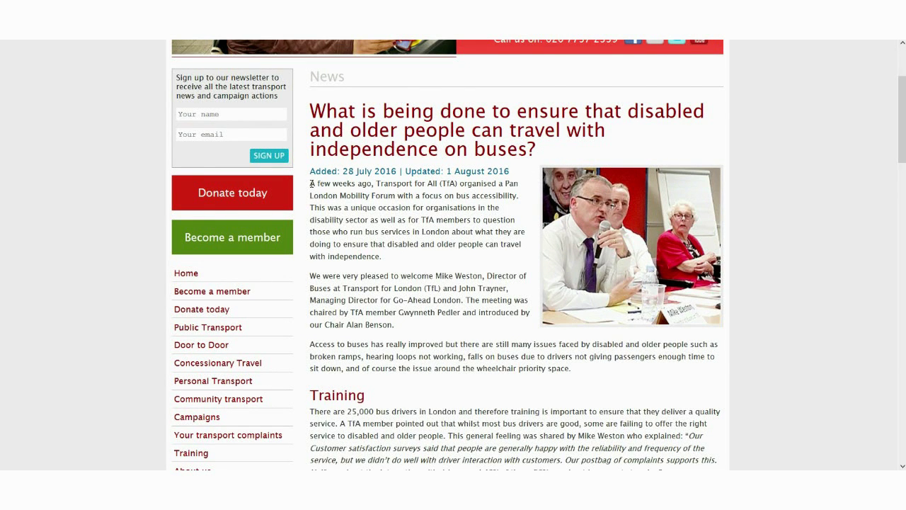
drag(311, 184, 400, 330)
key(ctrl+c)
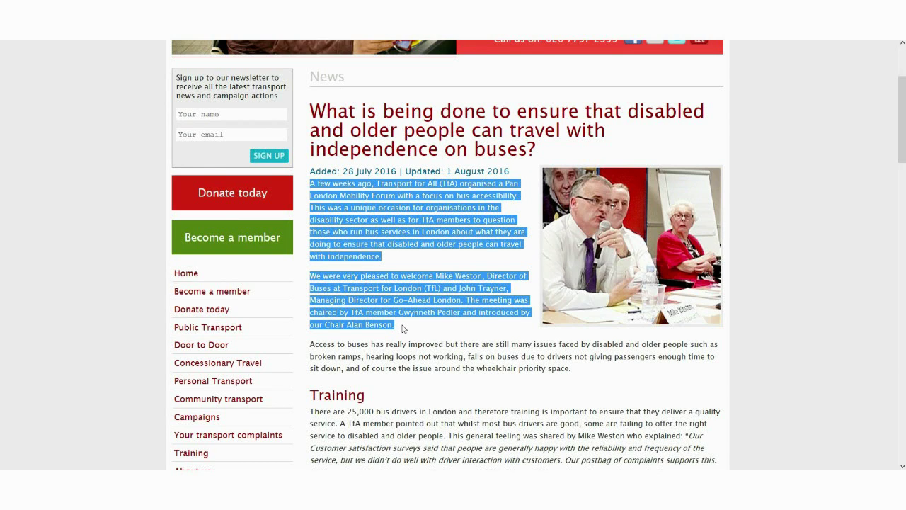
key(alt+Tab)
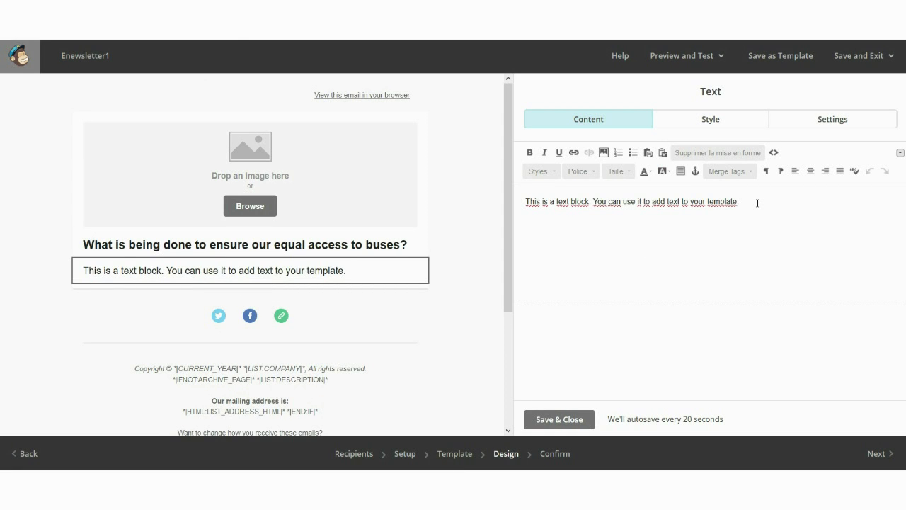
- Replace the new text block's placeholder with the copied article paragraphs, remove the blank line above them and save the block
key(ctrl+v)
triple_click(717, 201)
key(BackSpace)
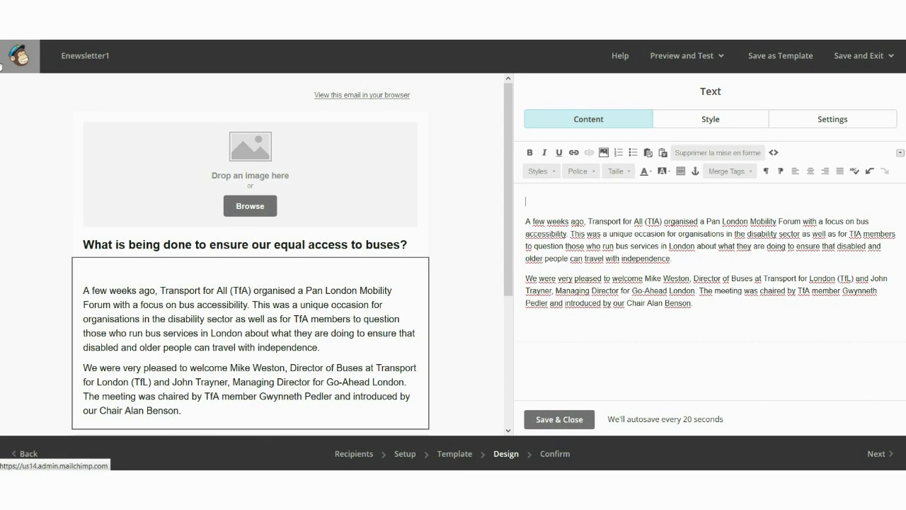
key(Delete)
key(Delete)
text(A)
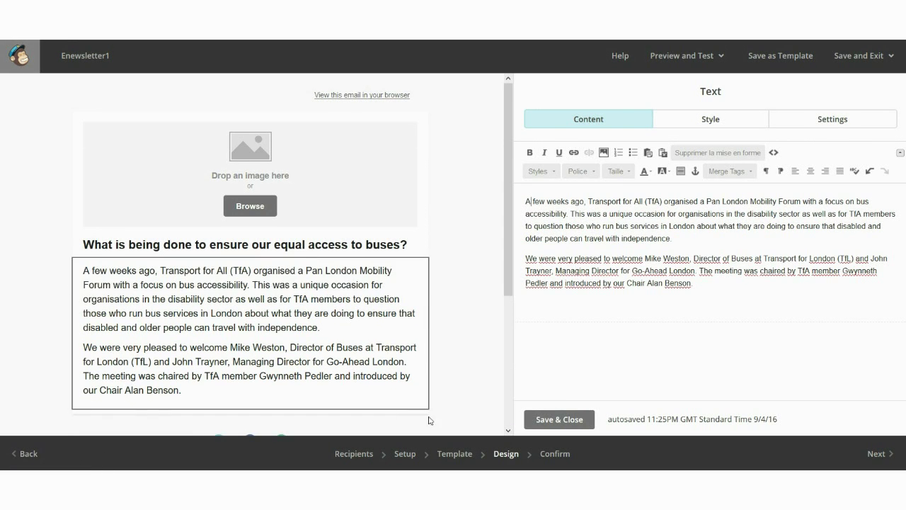
click(539, 419)
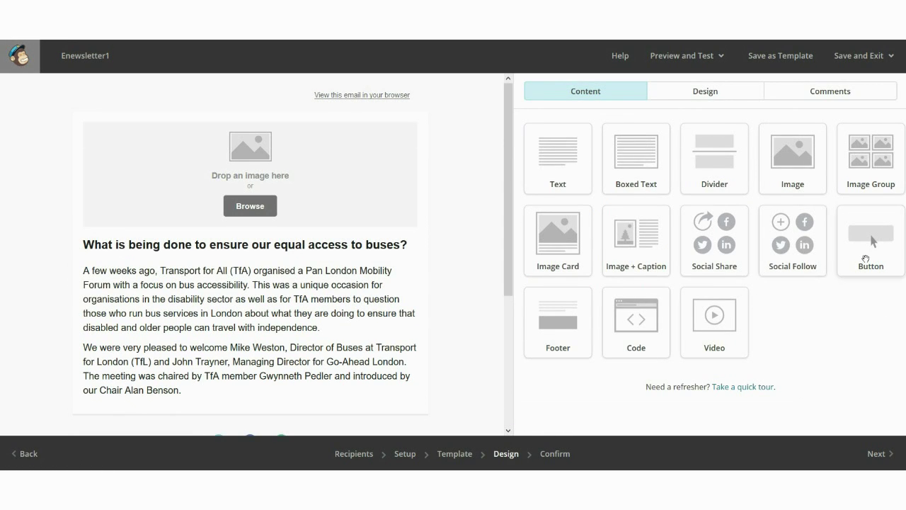
- Add a button below the article text labelled "Read more", paste the web address it links to and save it
drag(885, 248, 222, 410)
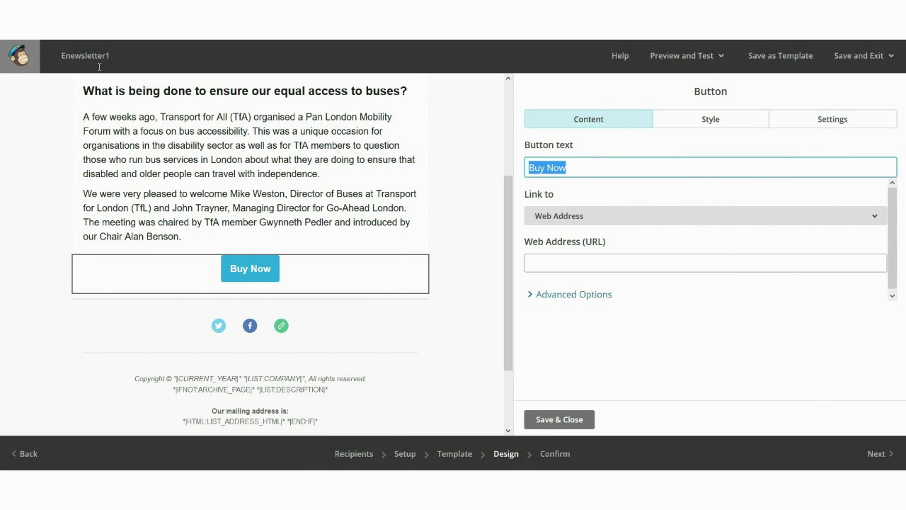
text(Read)
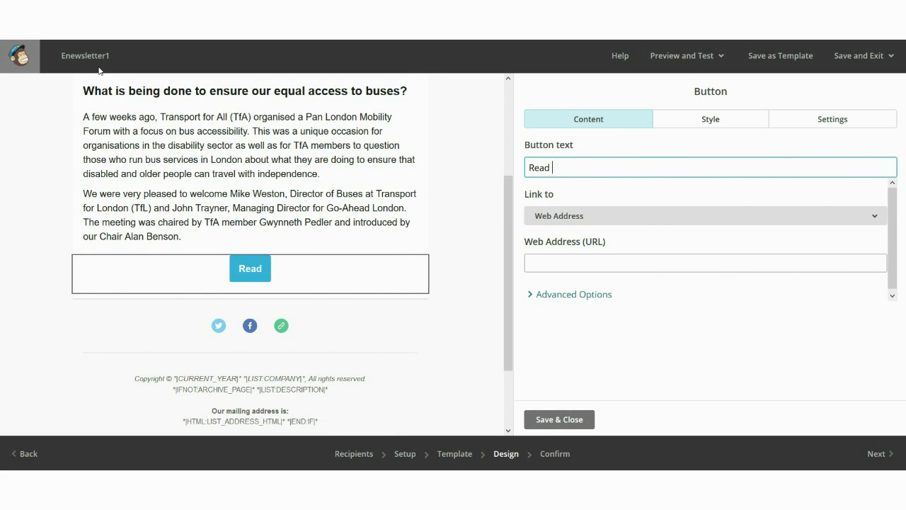
text( more)
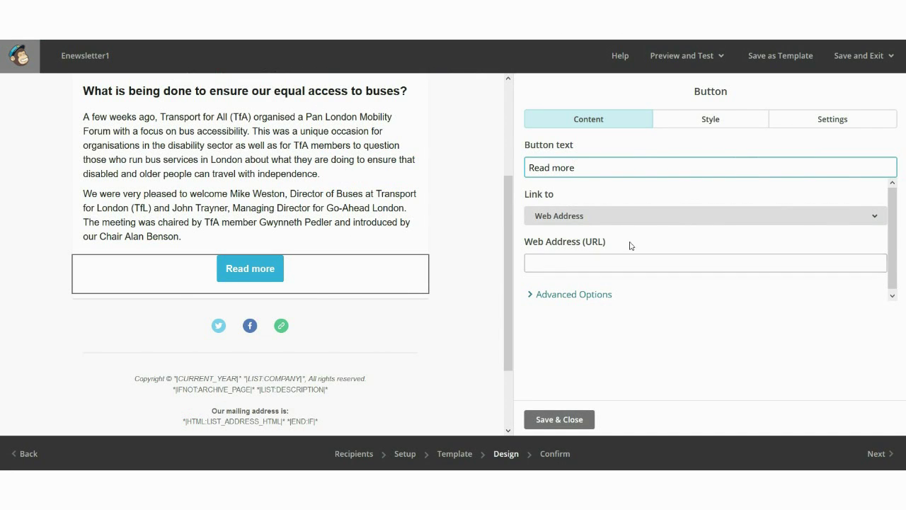
click(602, 265)
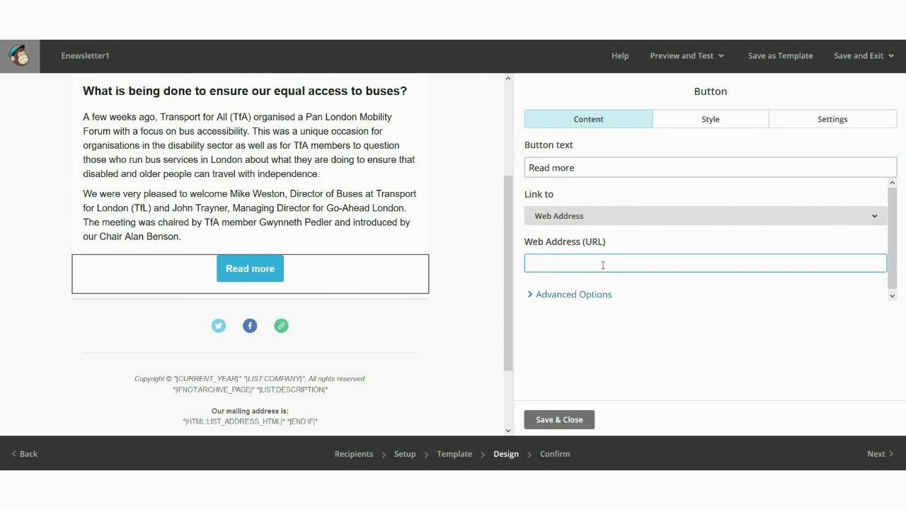
key(ctrl+v)
click(582, 425)
- From the "for mailchimp" folder, place the outdoor group photo in the email's image block and replace it with the "header" image
scroll(507, 340, up, 2)
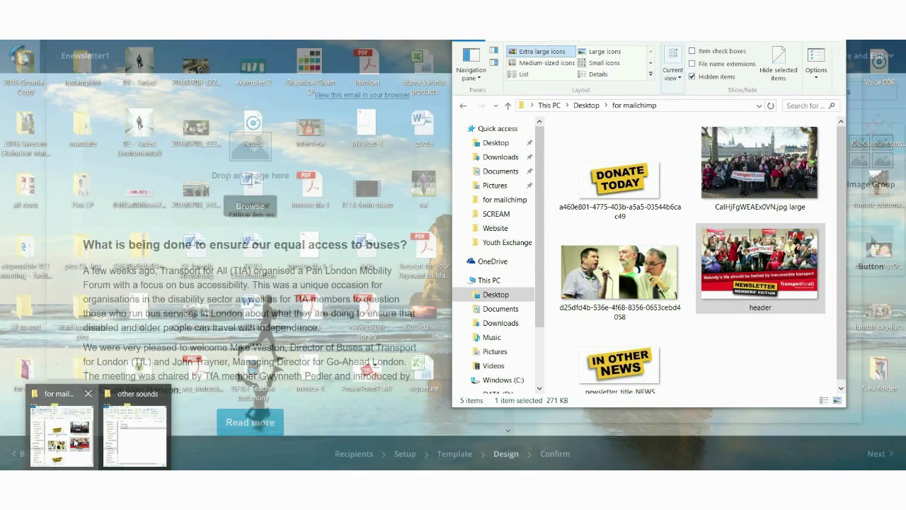
click(78, 442)
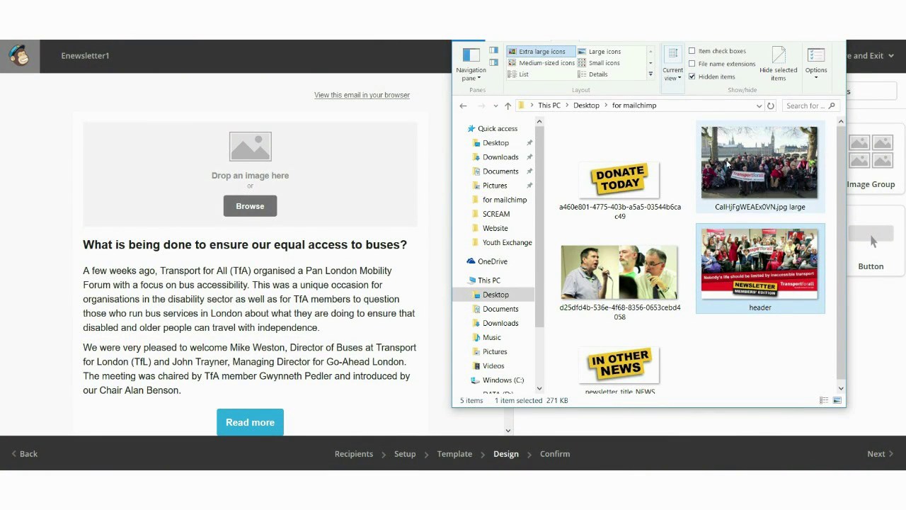
drag(744, 162, 306, 180)
drag(306, 180, 306, 177)
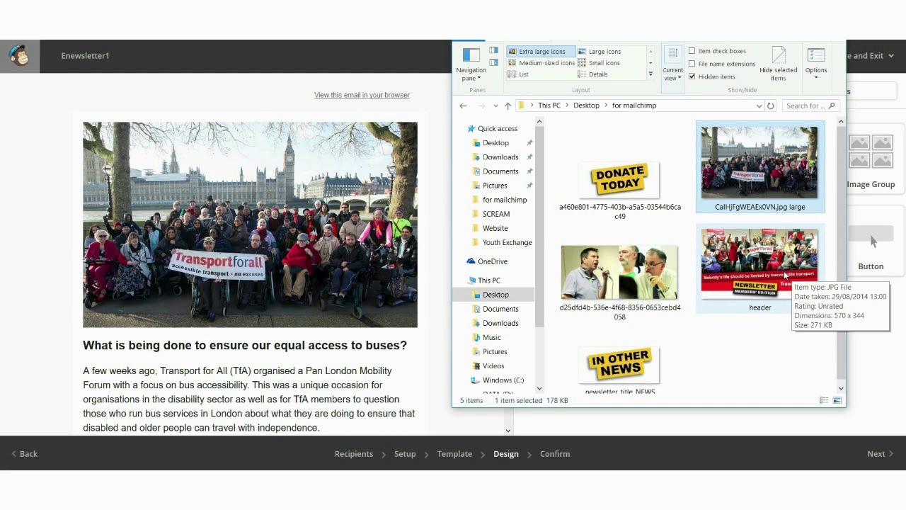
drag(768, 262, 345, 213)
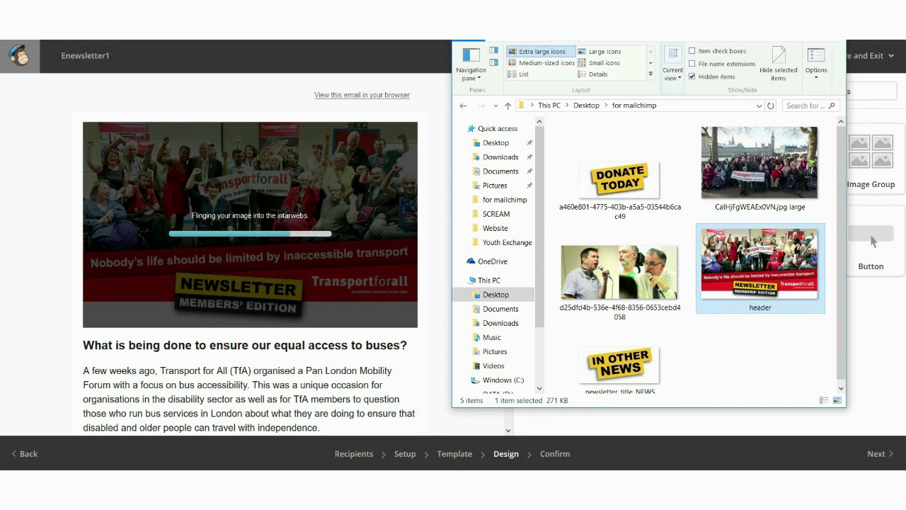
key(alt+Tab)
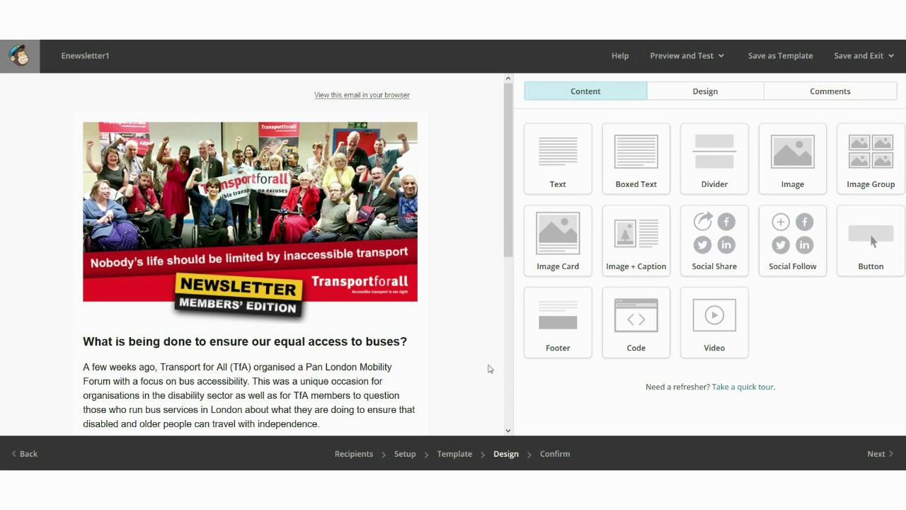
- View the header image's alt-text setting, leave it empty and close the image block
click(415, 224)
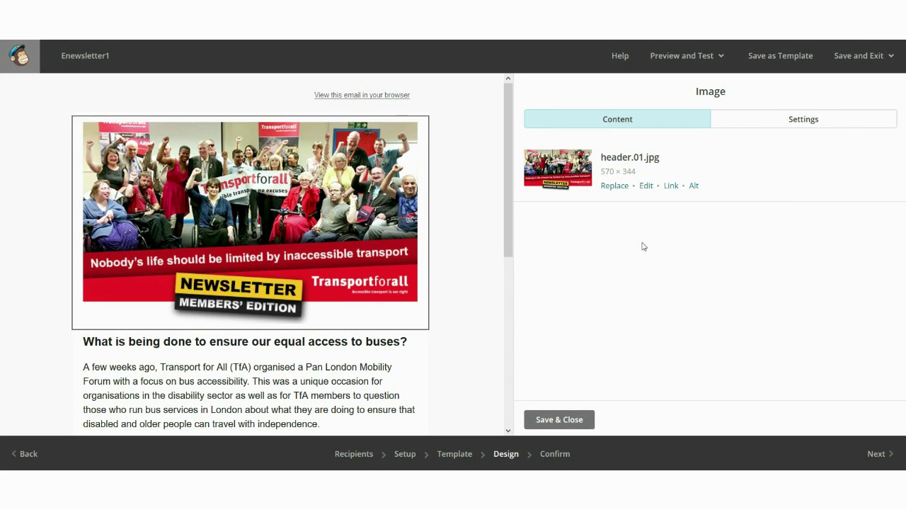
click(694, 187)
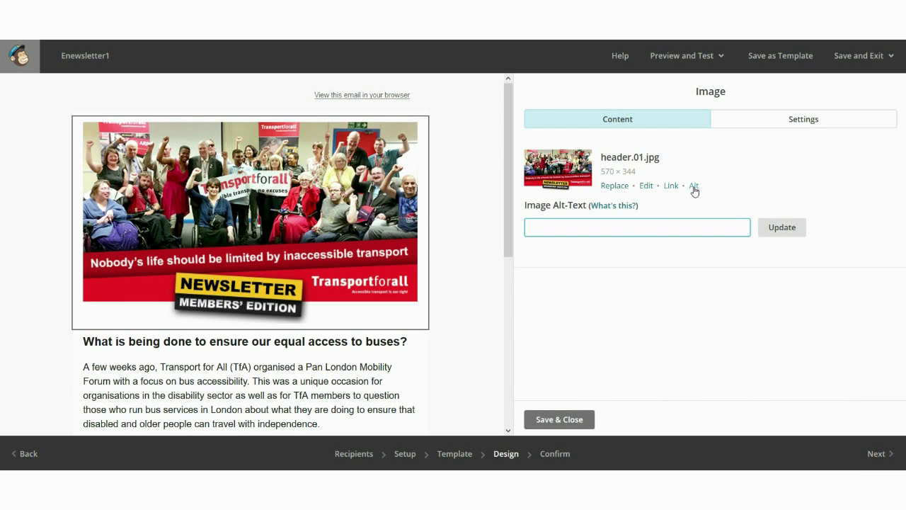
click(791, 234)
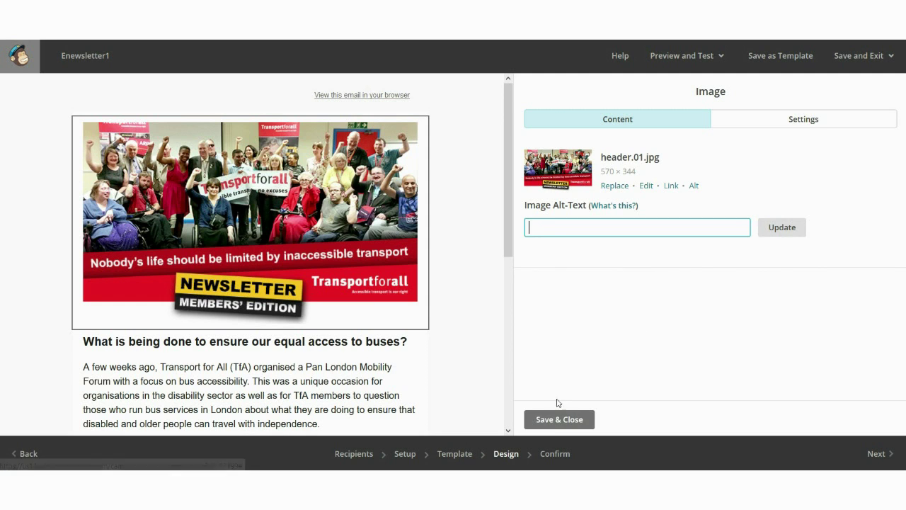
click(547, 424)
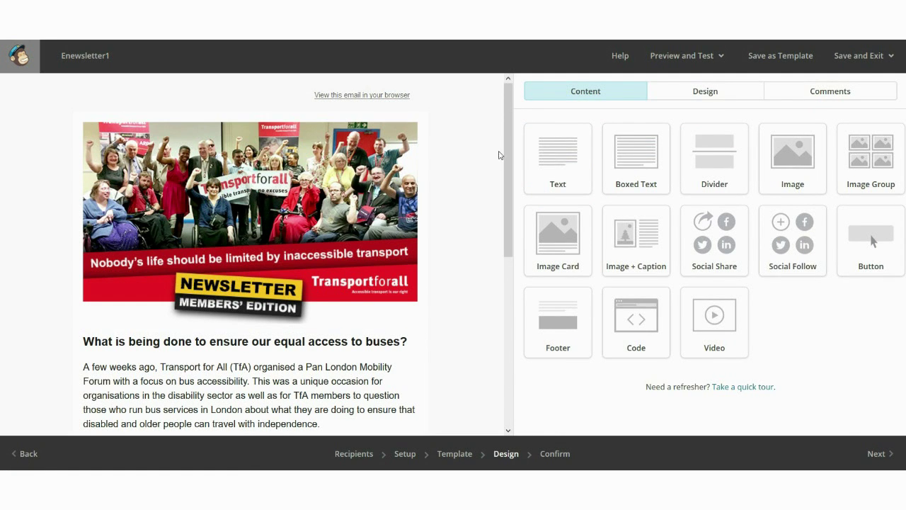
- Open the form for sending a test email of the newsletter and close it without sending
drag(507, 170, 502, 122)
click(722, 56)
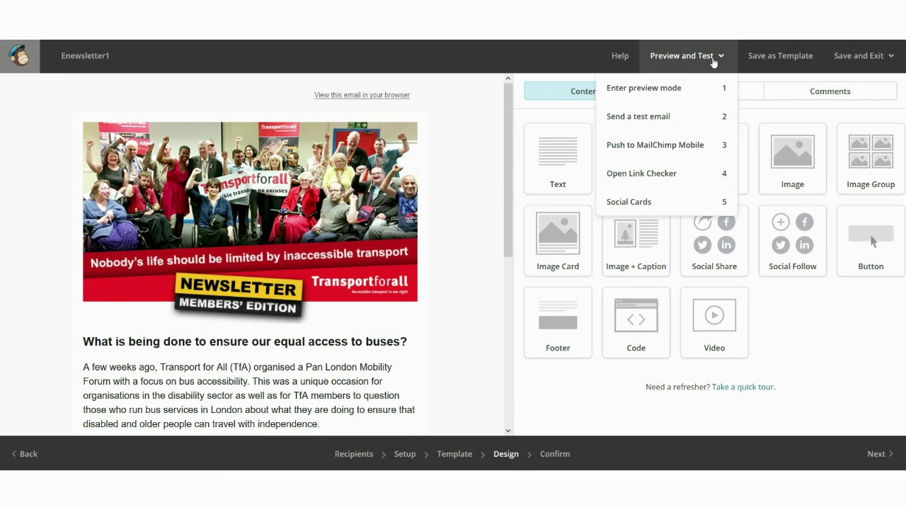
click(659, 118)
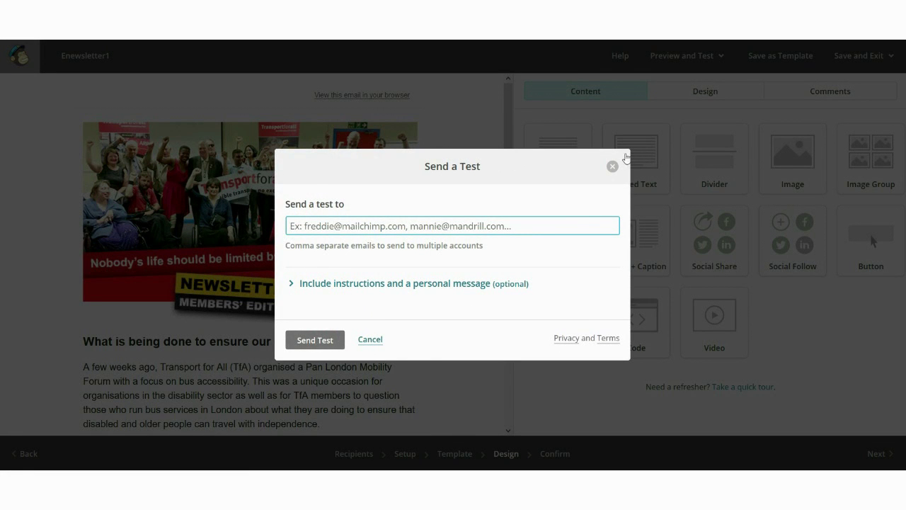
click(612, 166)
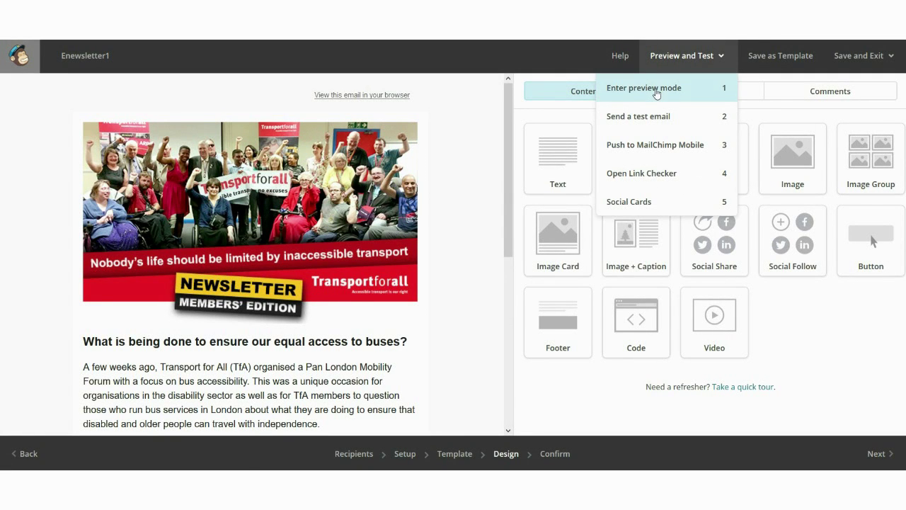
- Preview the newsletter's desktop version from header image to footer and leave preview mode
click(656, 92)
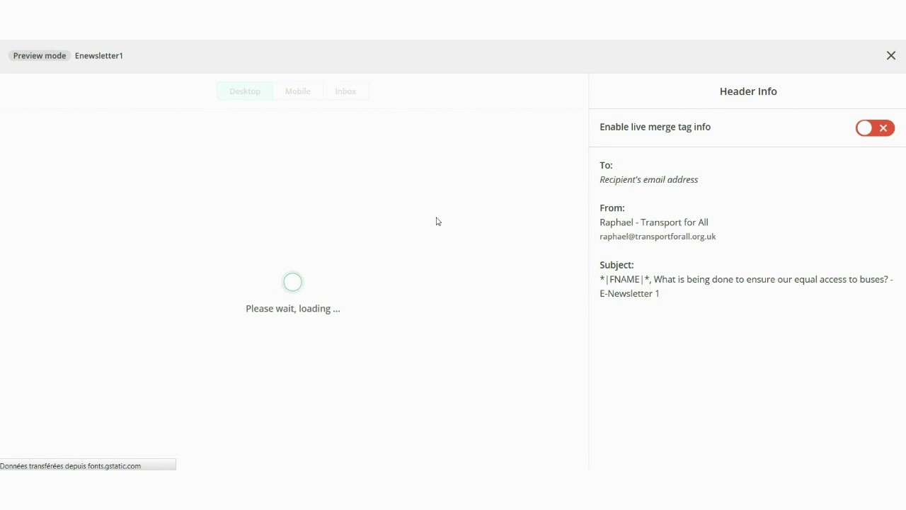
scroll(436, 223, down, 5)
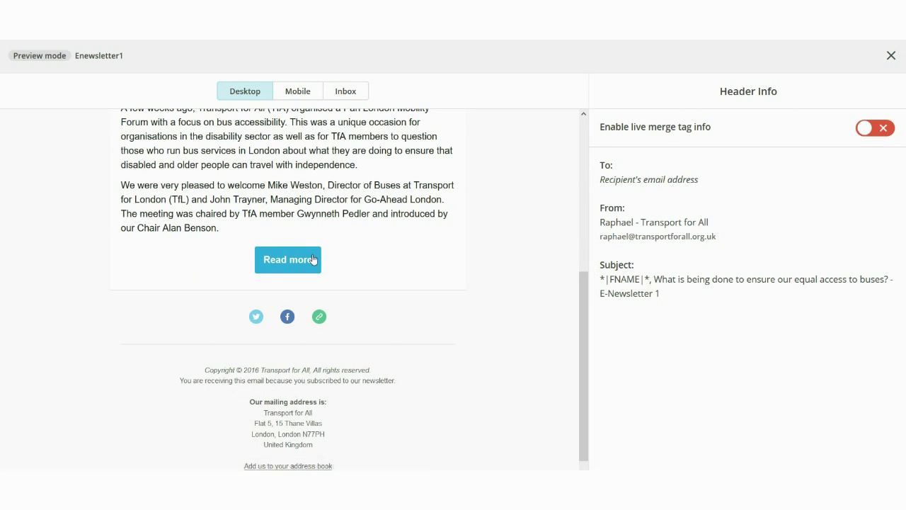
scroll(307, 259, up, 5)
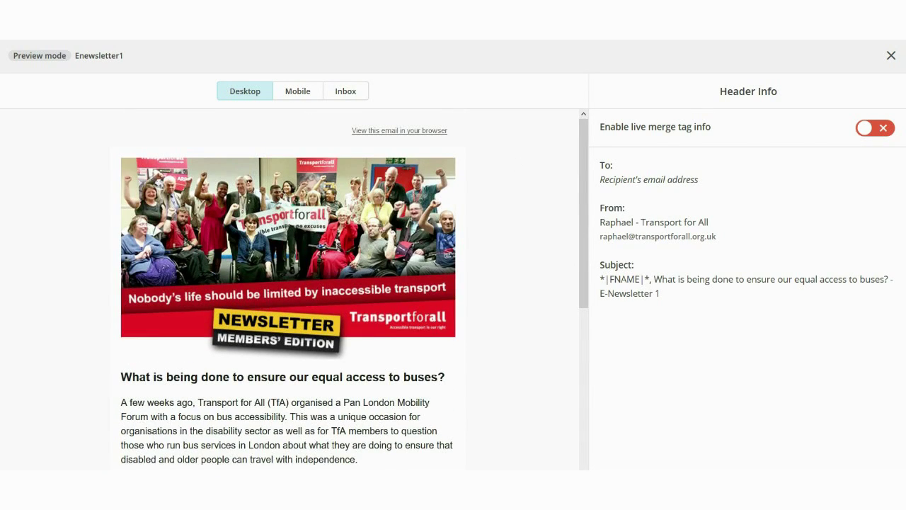
click(890, 56)
- Check the end of the email design and proceed to the campaign's confirmation checklist to review it
scroll(444, 235, down, 5)
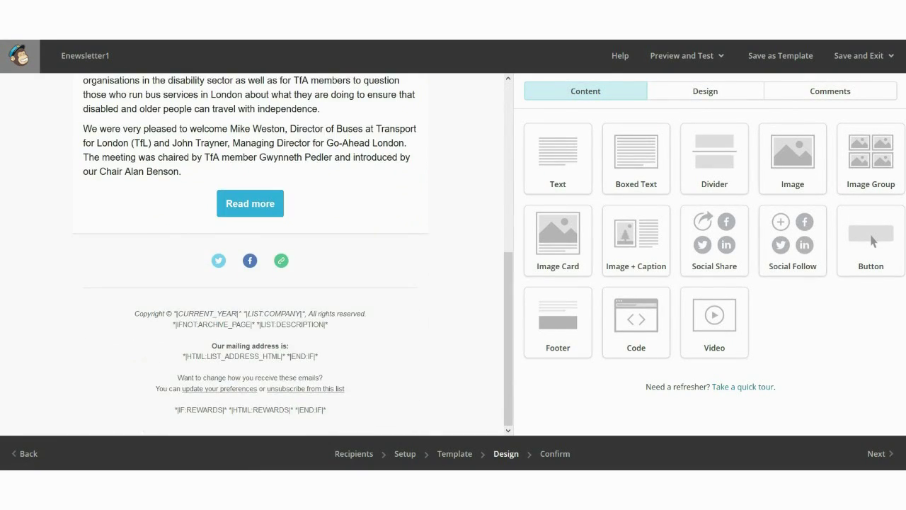
click(877, 454)
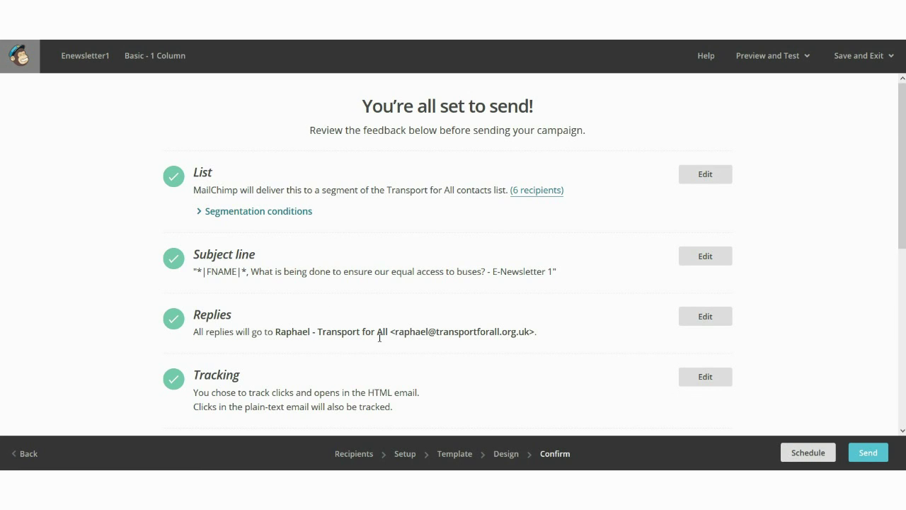
scroll(425, 350, down, 1)
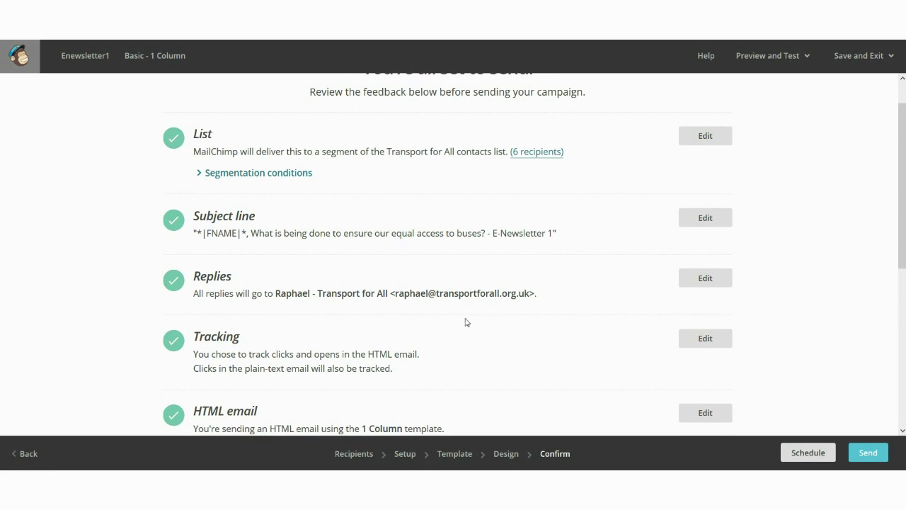
- View the campaign's delivery date and time scheduling options and cancel scheduling
click(808, 453)
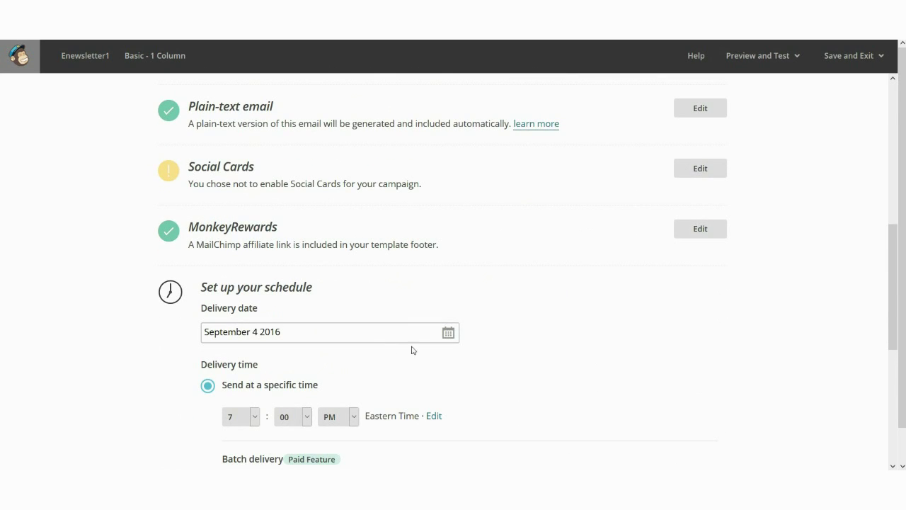
scroll(657, 431, down, 3)
scroll(424, 409, up, 1)
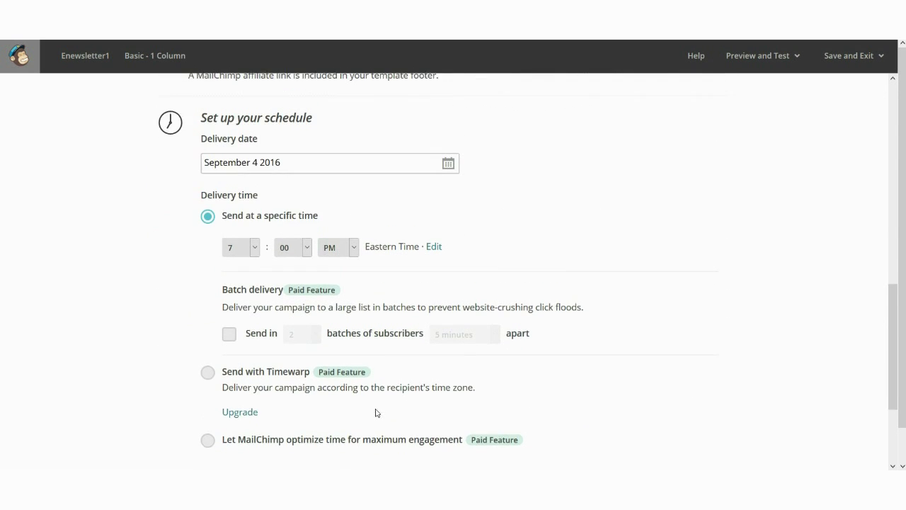
scroll(312, 435, down, 2)
click(318, 424)
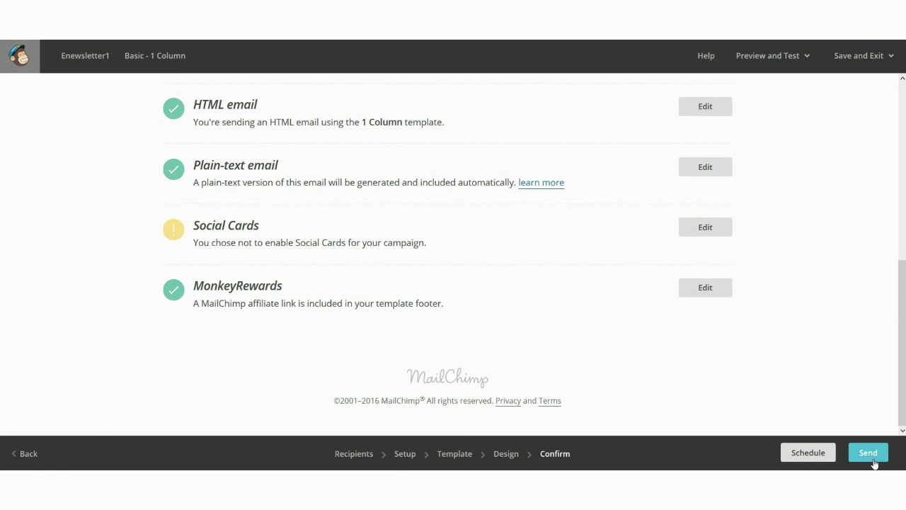
- Send the Enewsletter1 campaign immediately and confirm the launch
click(870, 456)
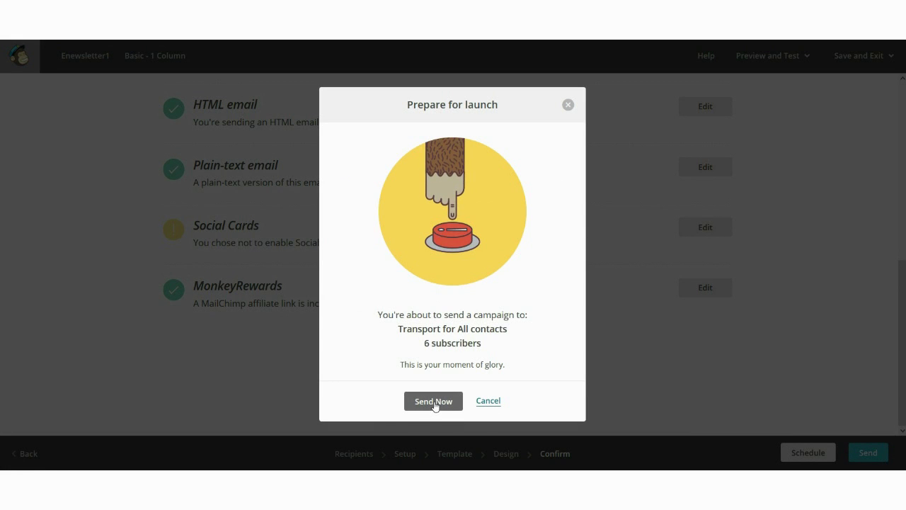
click(434, 401)
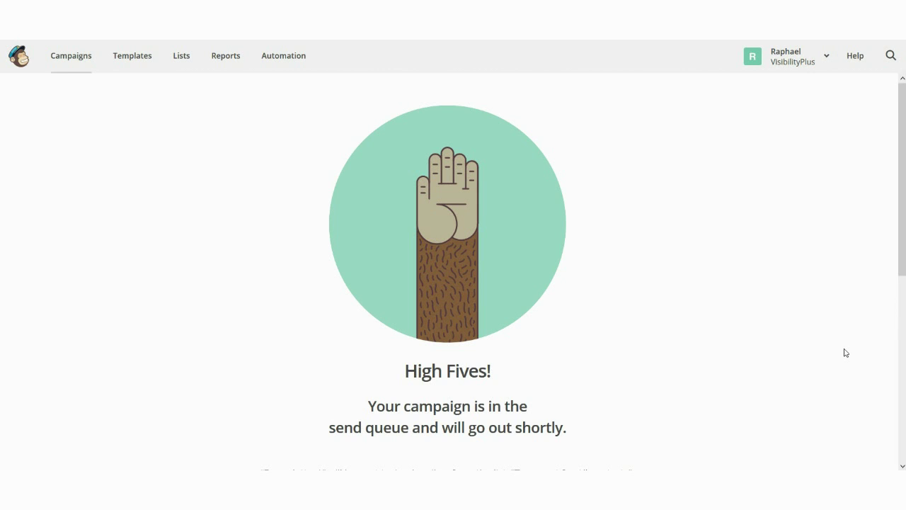
- Open the Enewsletter1 report and examine its open and click rates, 24-hour performance, top links, social performance and locations by opens
click(221, 57)
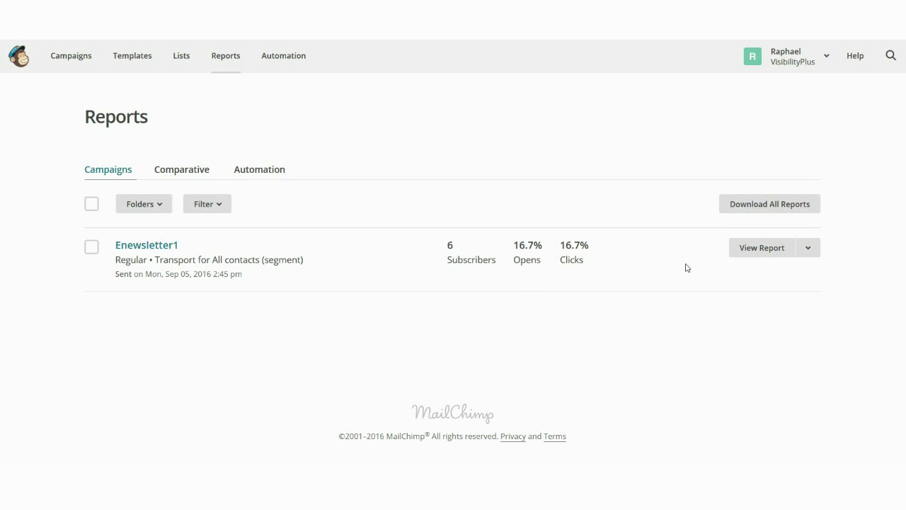
click(750, 257)
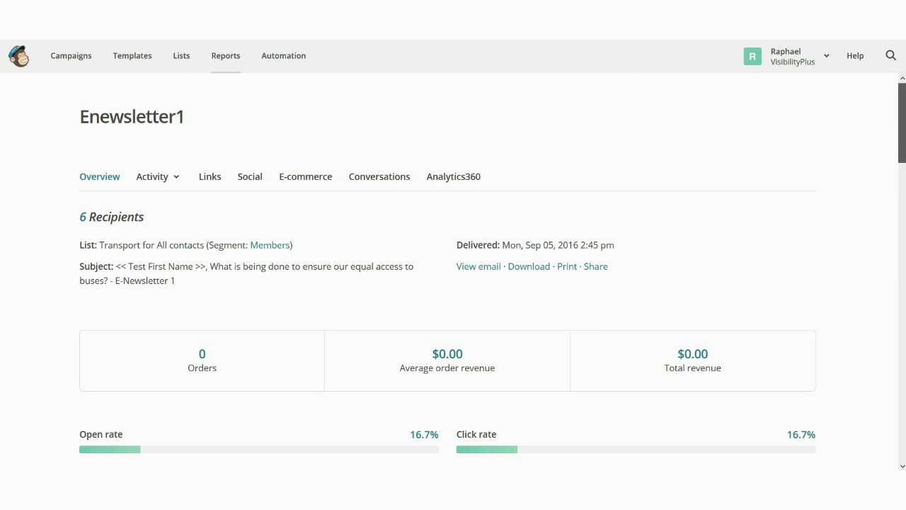
scroll(453, 276, down, 2)
drag(903, 133, 903, 195)
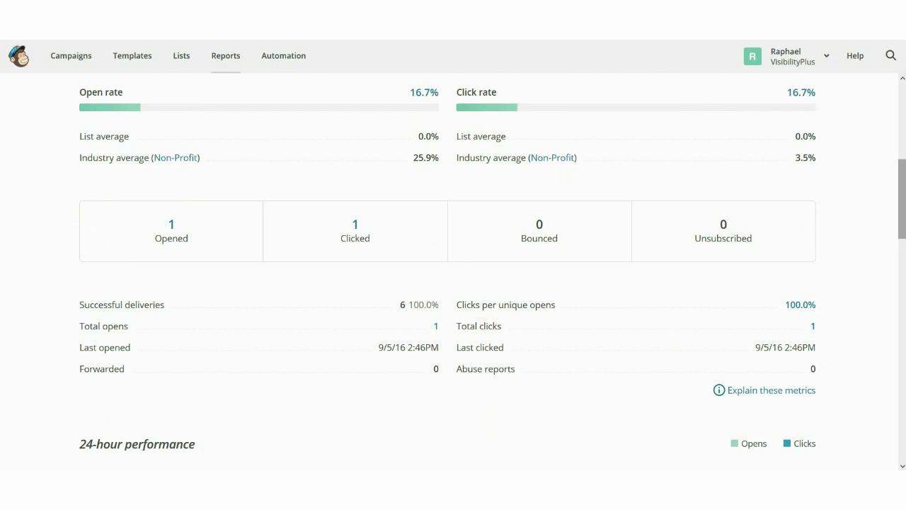
drag(904, 177, 904, 252)
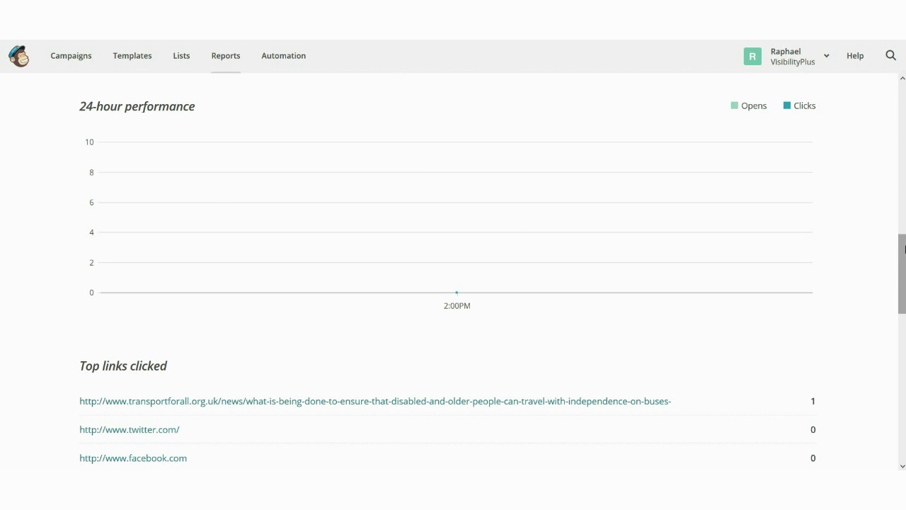
drag(905, 248, 904, 292)
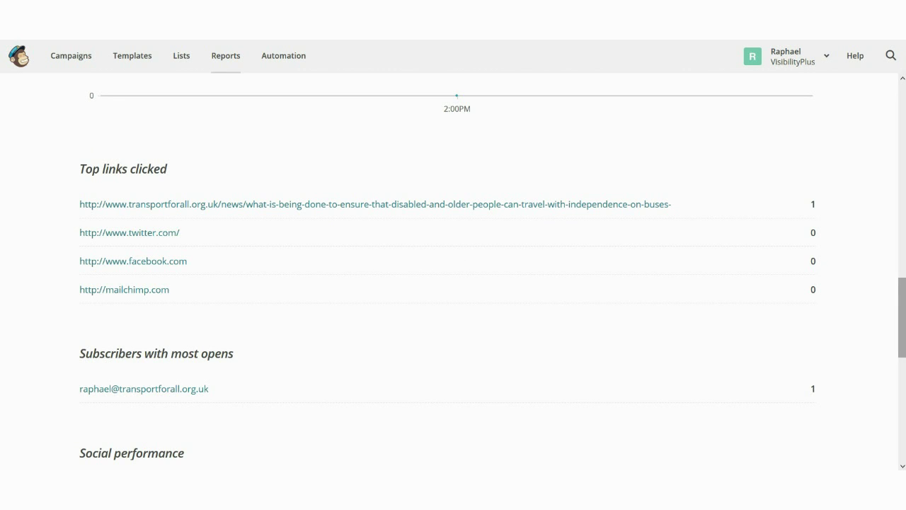
drag(904, 297, 904, 353)
scroll(904, 354, down, 2)
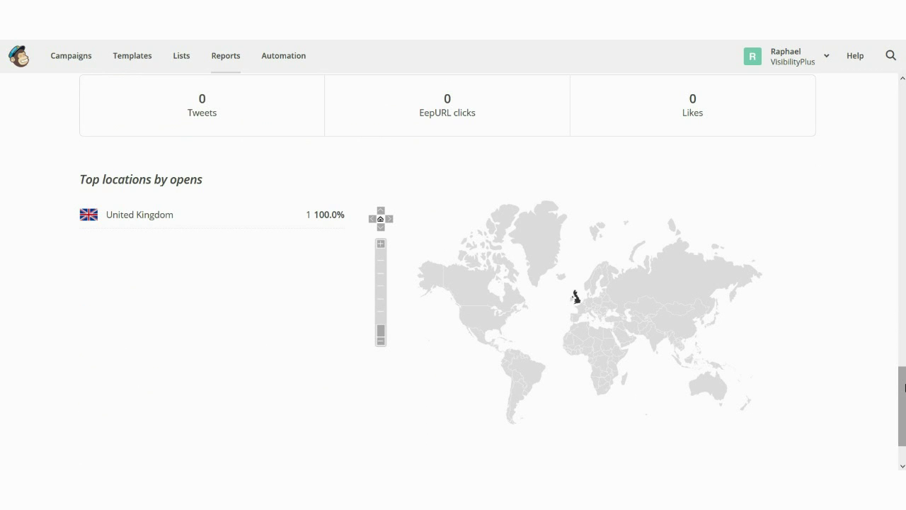
mouse_move(577, 303)
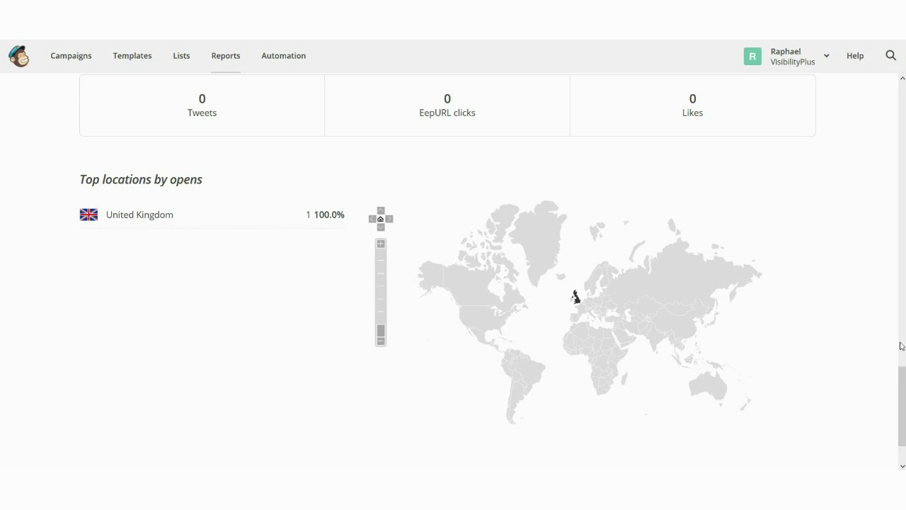
- Open the click performance of the newsletter's links, view the linked Transport for All article and close it
drag(902, 381, 903, 170)
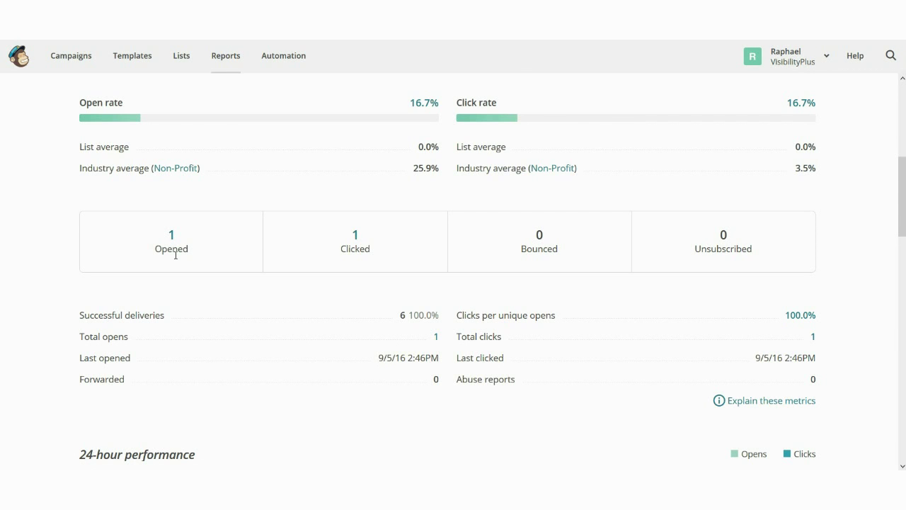
click(356, 238)
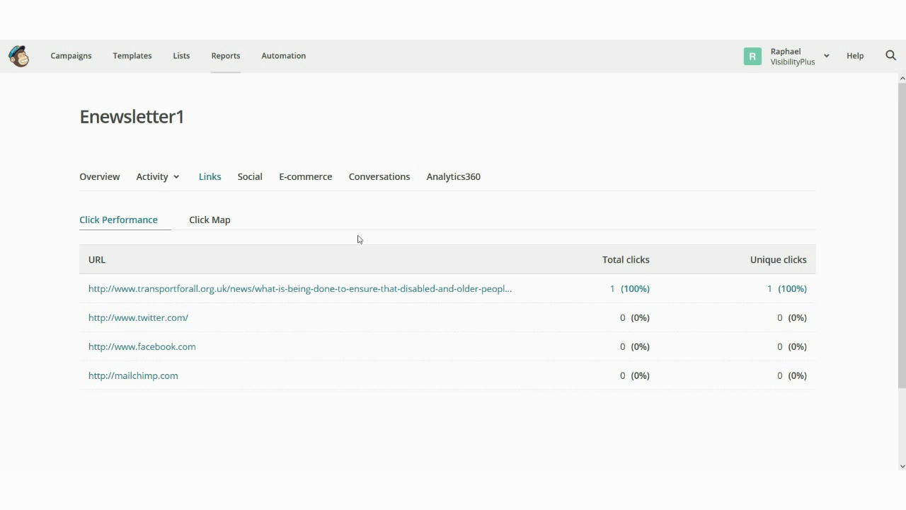
click(233, 290)
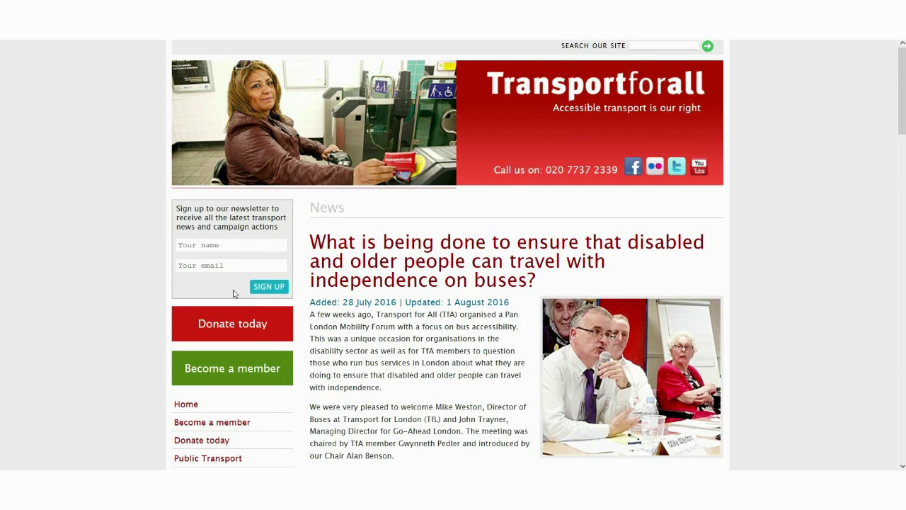
key(ctrl+w)
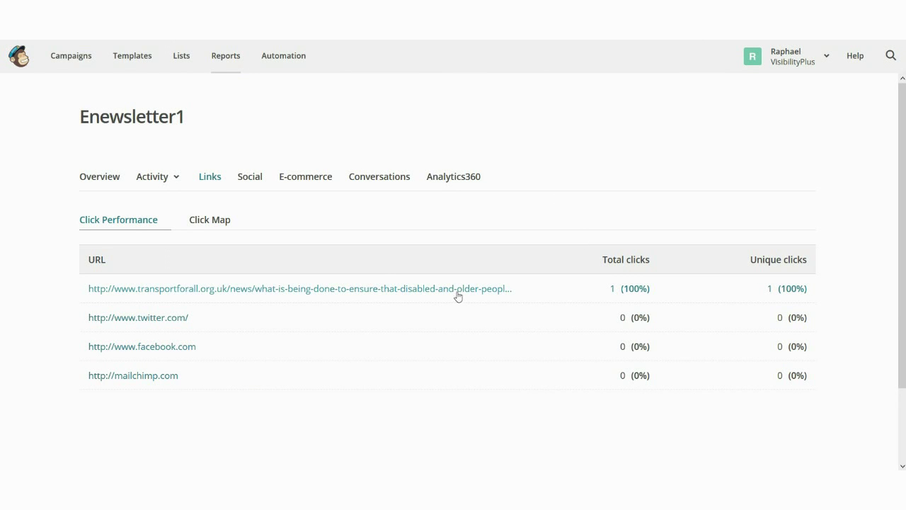
- List the subscribers who clicked the article link, and return to the report overview to review the open, click and bounce figures
click(615, 289)
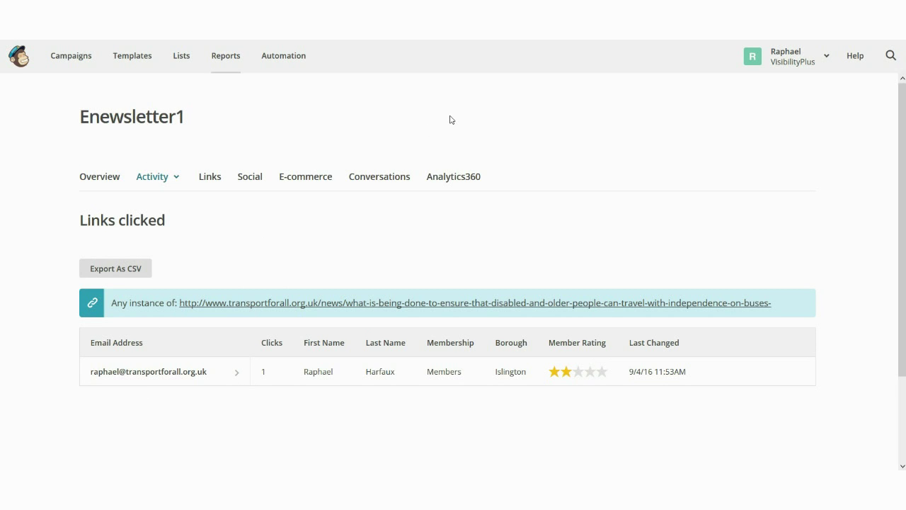
click(99, 178)
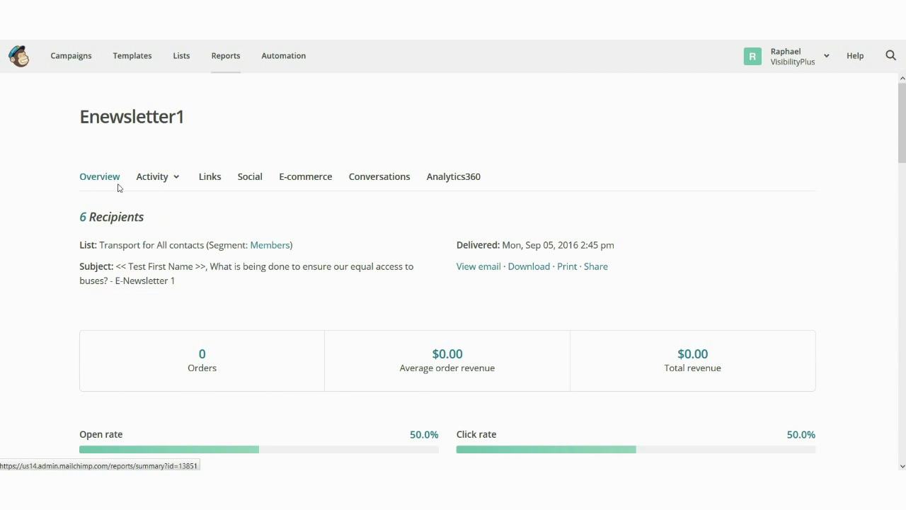
scroll(121, 194, down, 2)
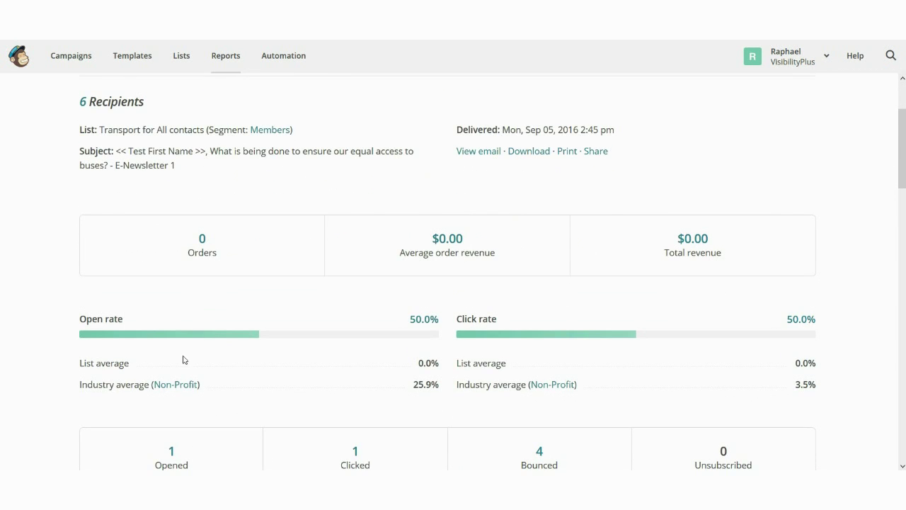
scroll(164, 386, down, 2)
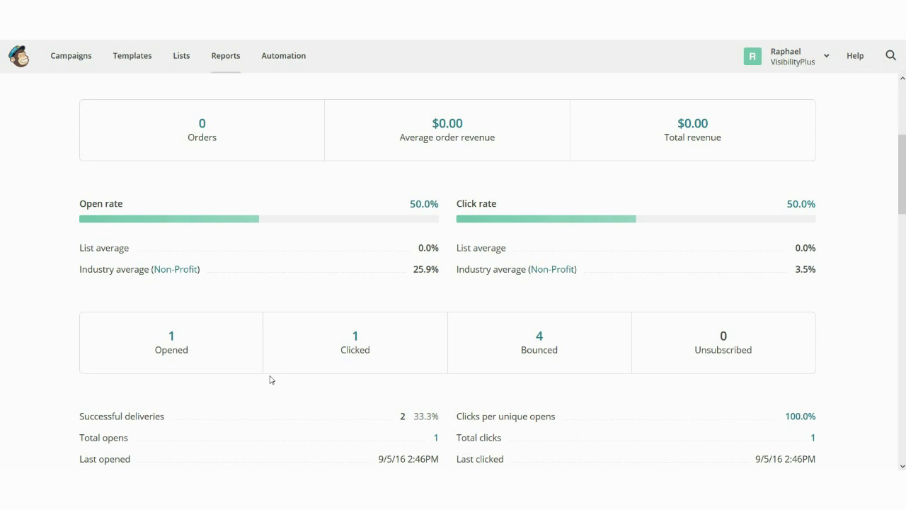
scroll(261, 382, up, 1)
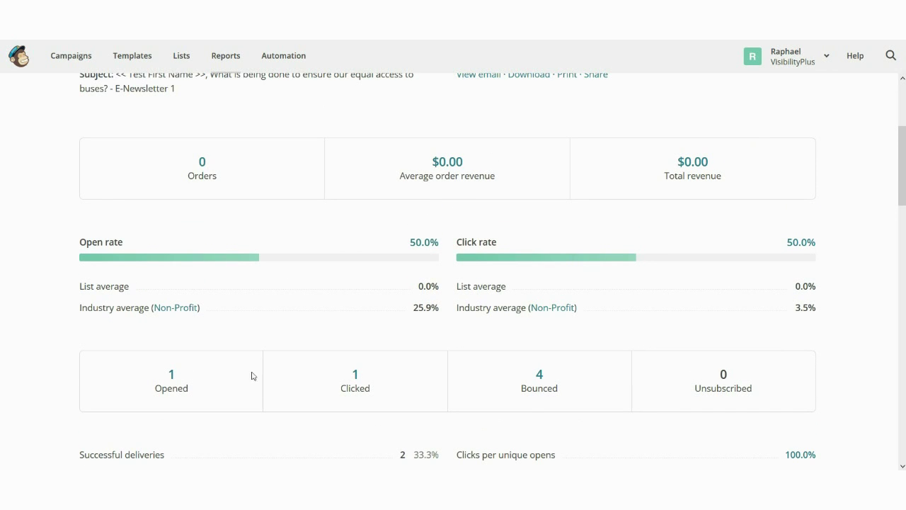
- Start a new auto-update segment in the Transport for All contacts list, matching subscribers who meet all of the conditions
click(181, 62)
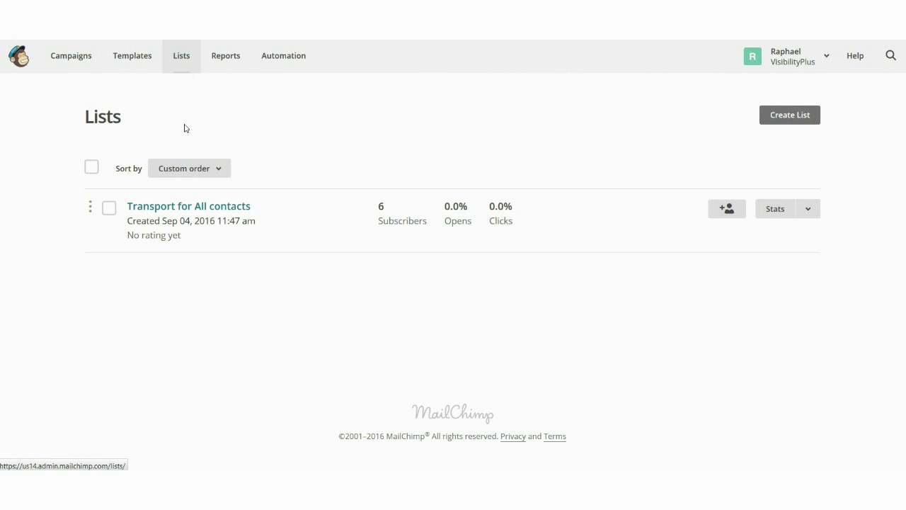
click(160, 208)
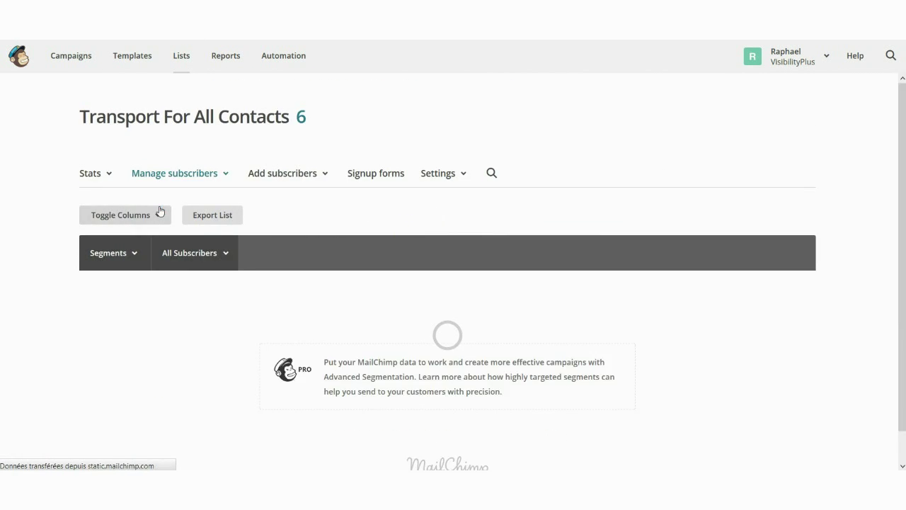
scroll(160, 211, down, 3)
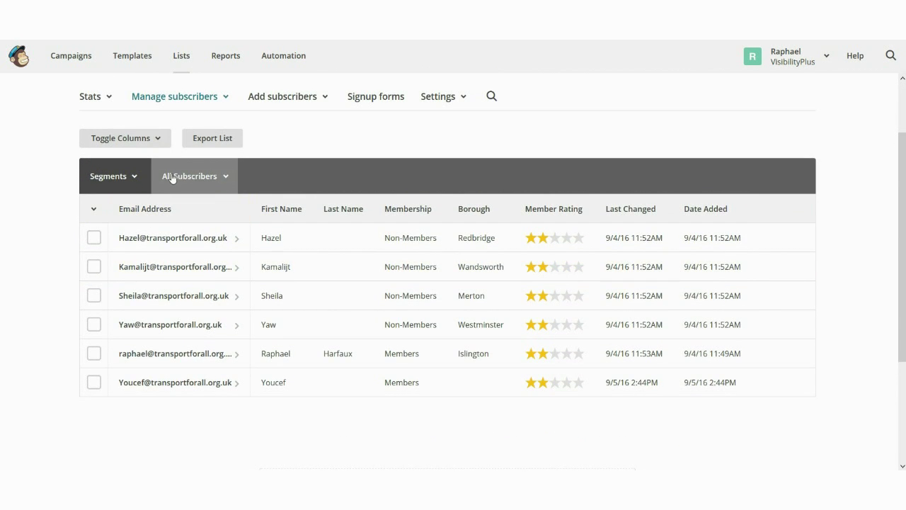
click(138, 181)
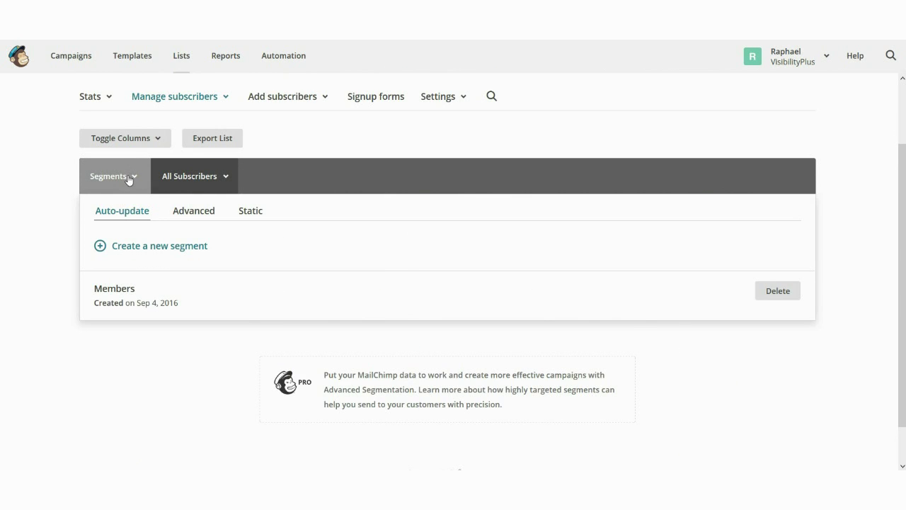
click(146, 250)
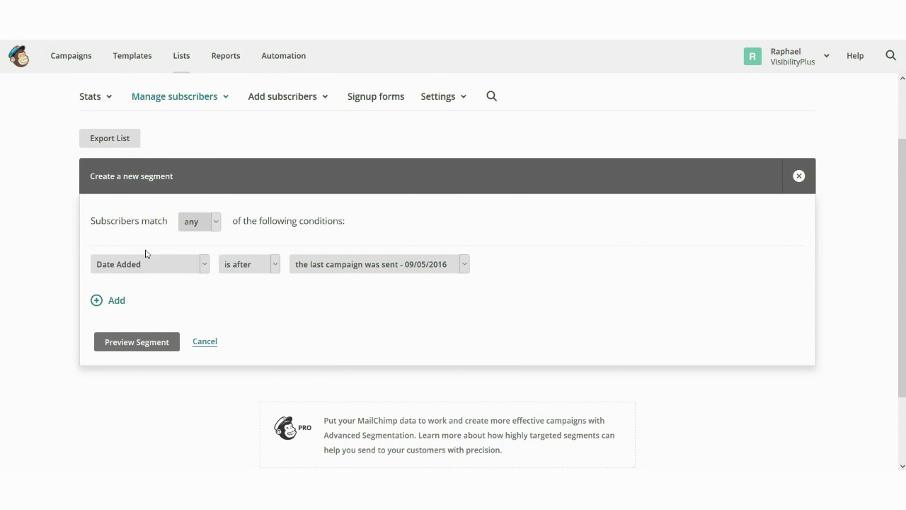
click(215, 223)
click(201, 250)
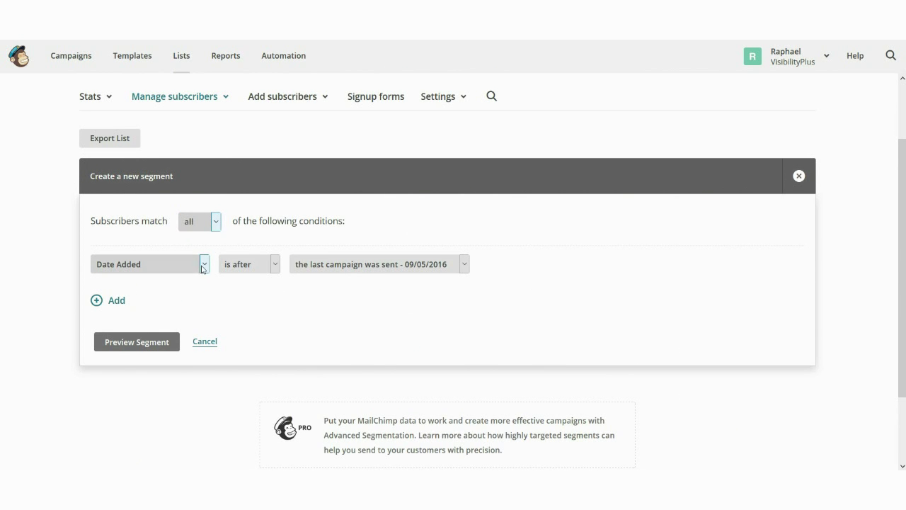
- Define the segment condition as Campaign Activity, did not open, Enewsletter1 - 09/05/2016
click(204, 264)
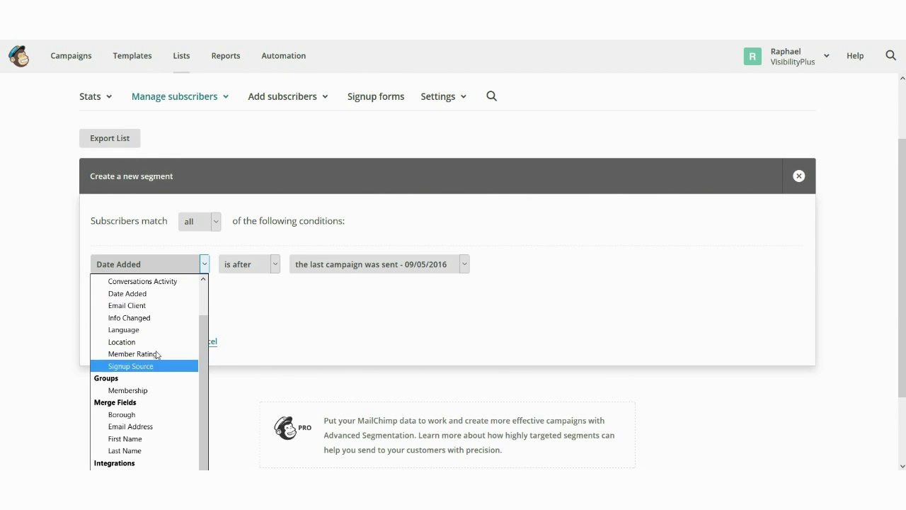
scroll(145, 298, up, 1)
click(144, 305)
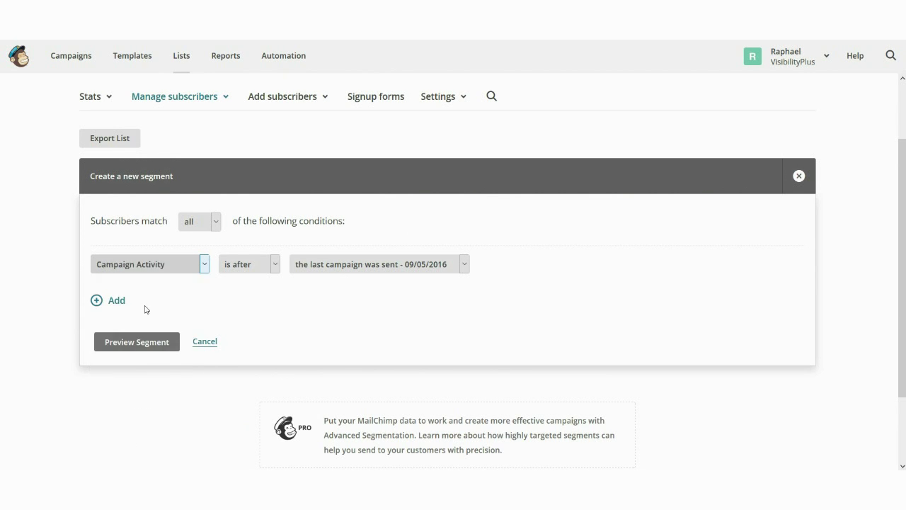
click(290, 264)
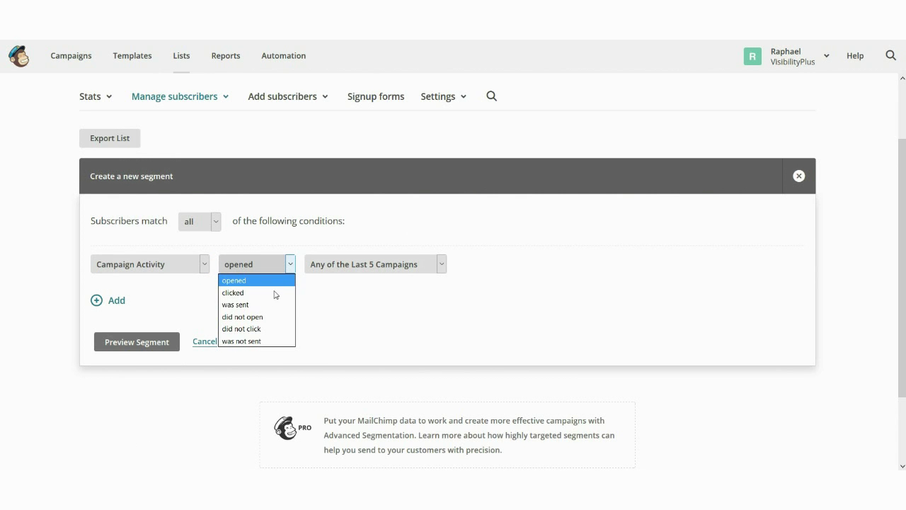
click(287, 316)
click(421, 270)
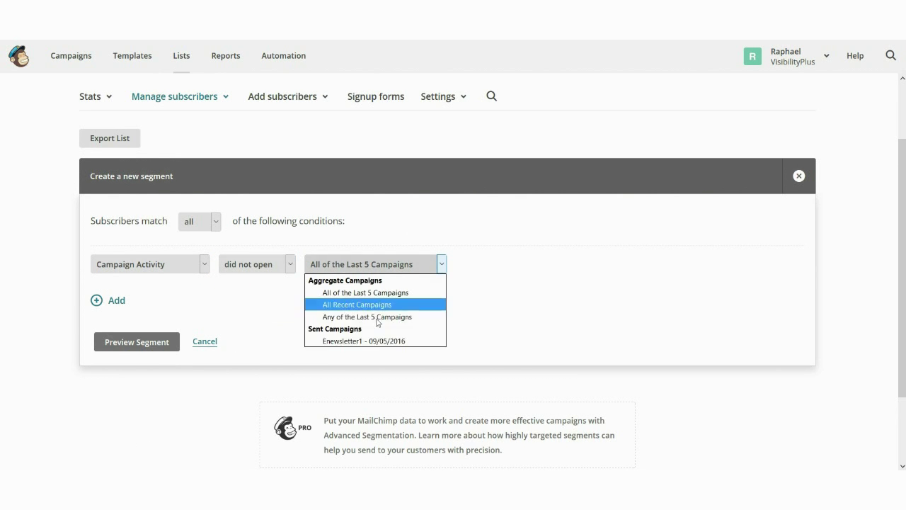
click(360, 341)
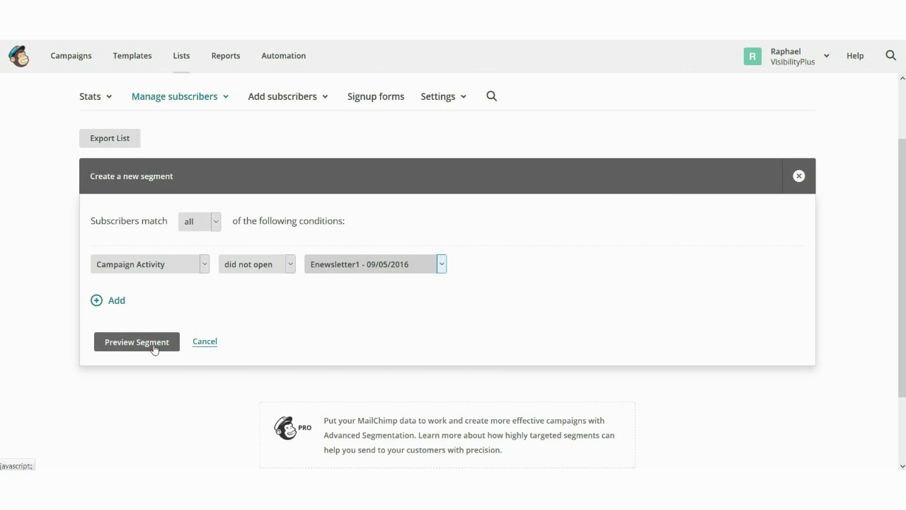